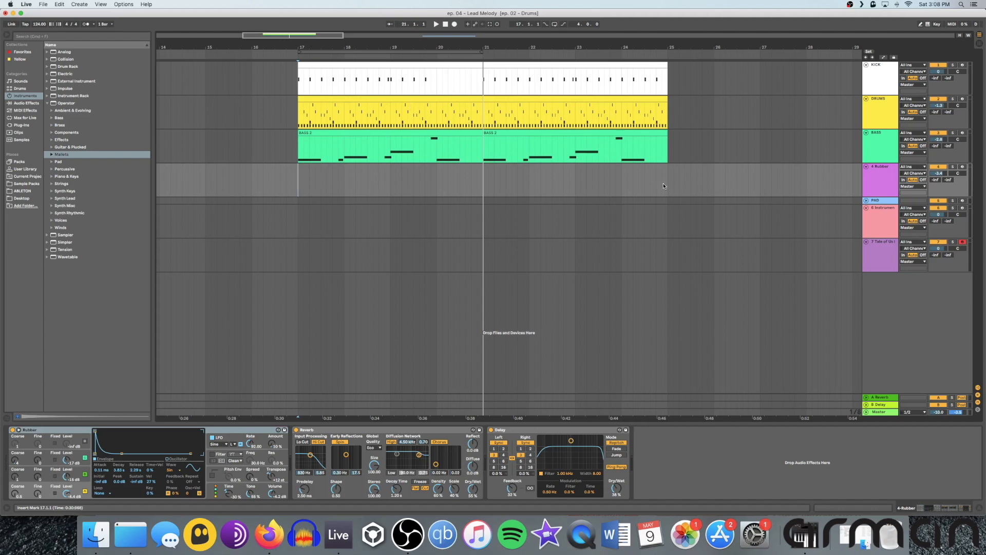
Undo the removal of the Rubber track's melody clip and play the arrangement from bar 17.
{"action": "left_click_drag", "start_coordinate": [406, 45], "coordinate": [406, 21]}
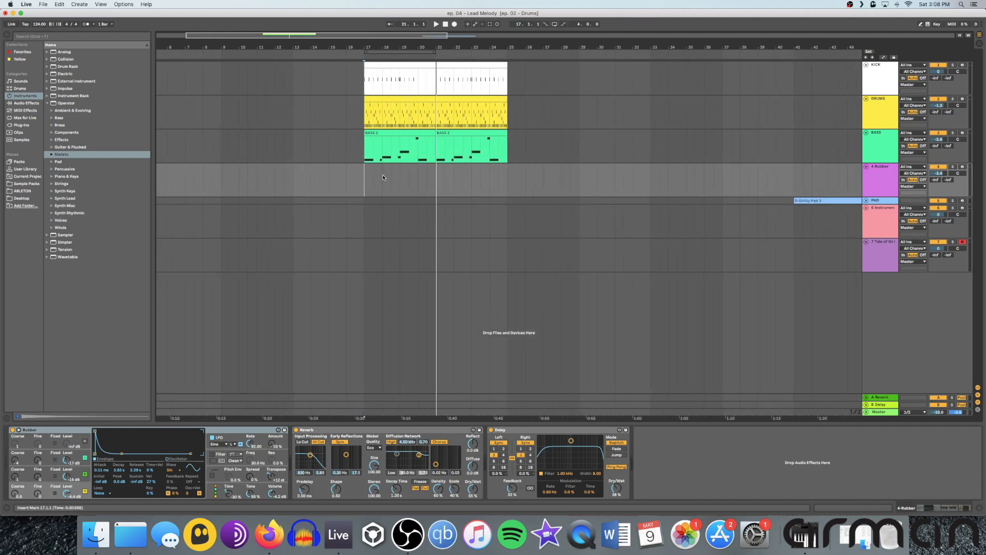
{"action": "key", "text": "super+z"}
{"action": "left_click", "coordinate": [366, 181]}
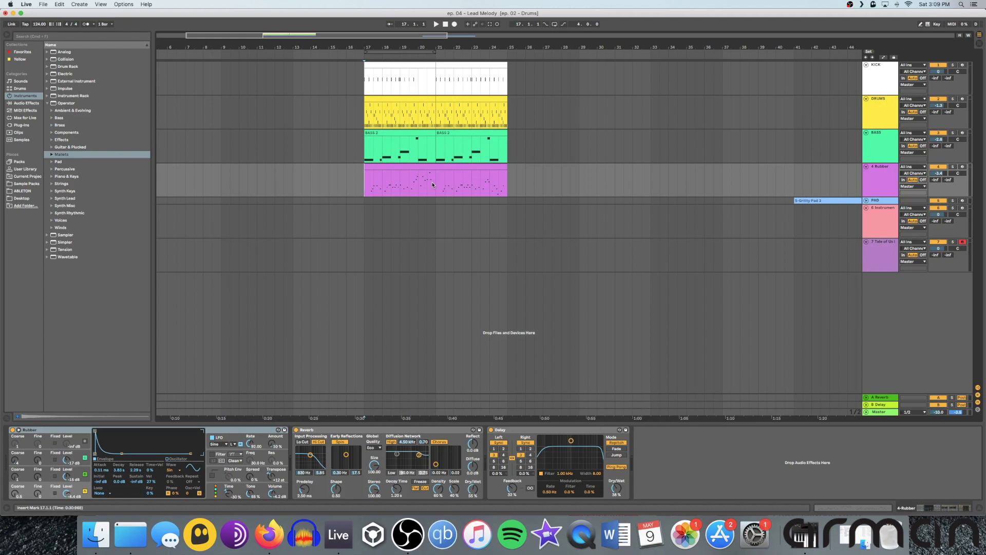
{"action": "key", "text": "space"}
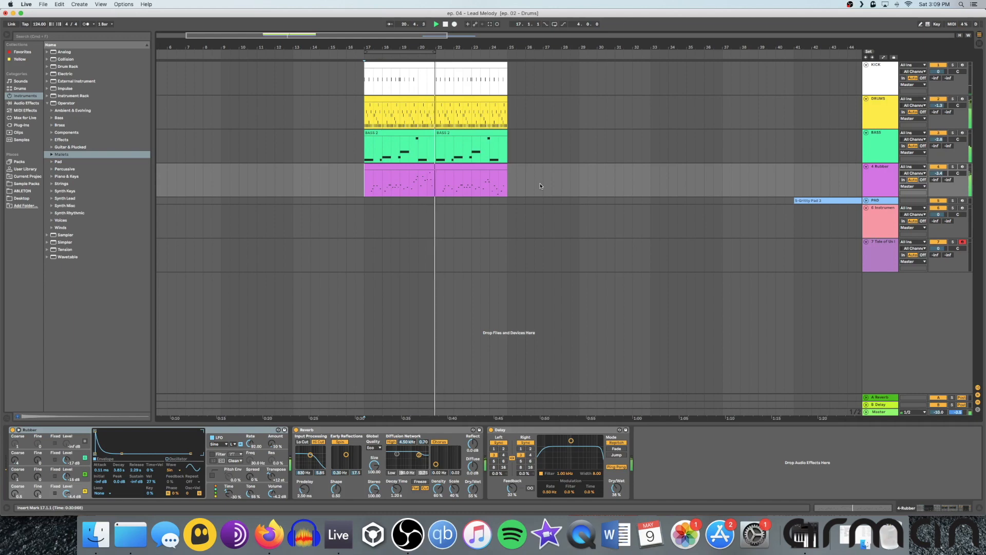
{"action": "key", "text": "space"}
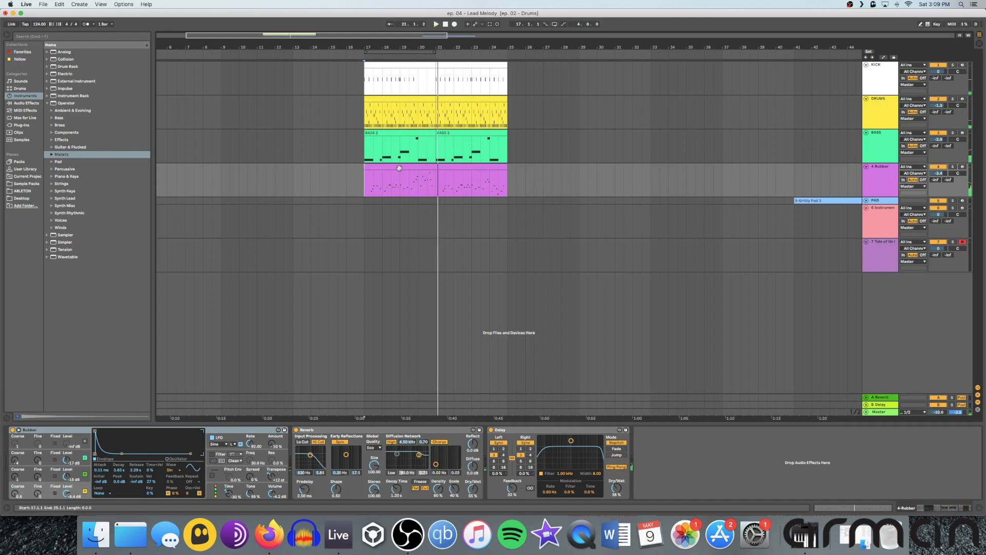
Move the Rubber melody clip so it starts at bar 33, and fold the Rubber track.
{"action": "left_click_drag", "start_coordinate": [401, 167], "coordinate": [654, 183]}
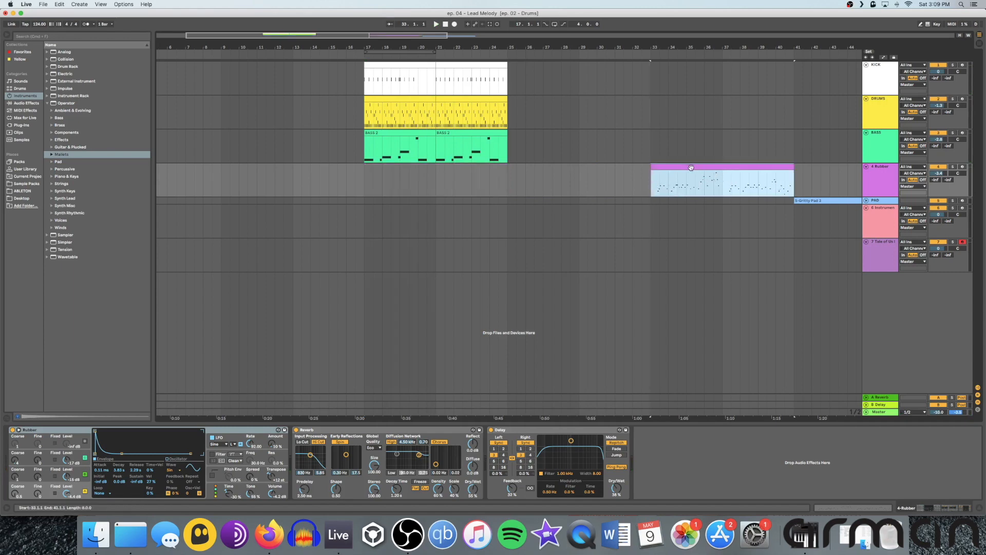
{"action": "left_click", "coordinate": [866, 167]}
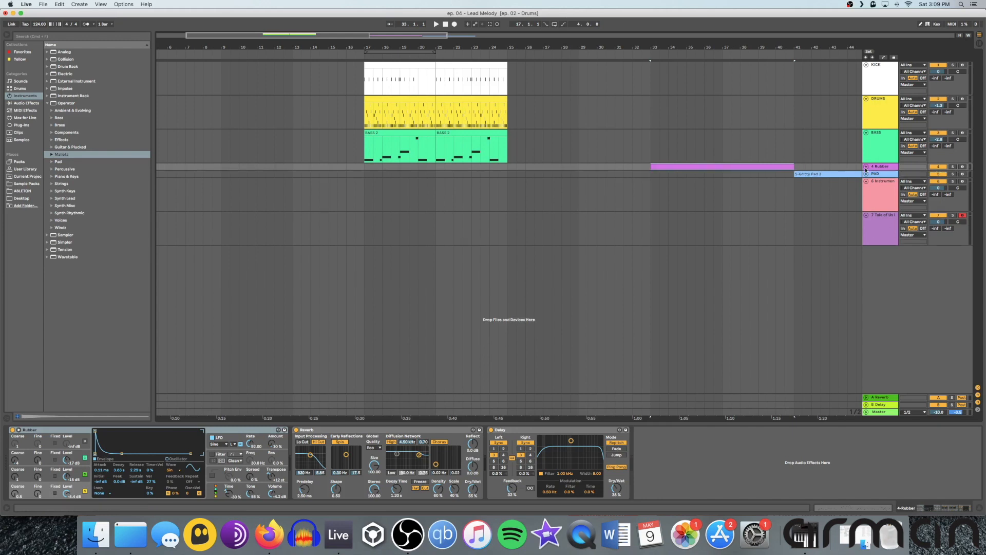
Insert a new MIDI track below the BASS track and load the default Operator instrument on it.
{"action": "right_click", "coordinate": [879, 157]}
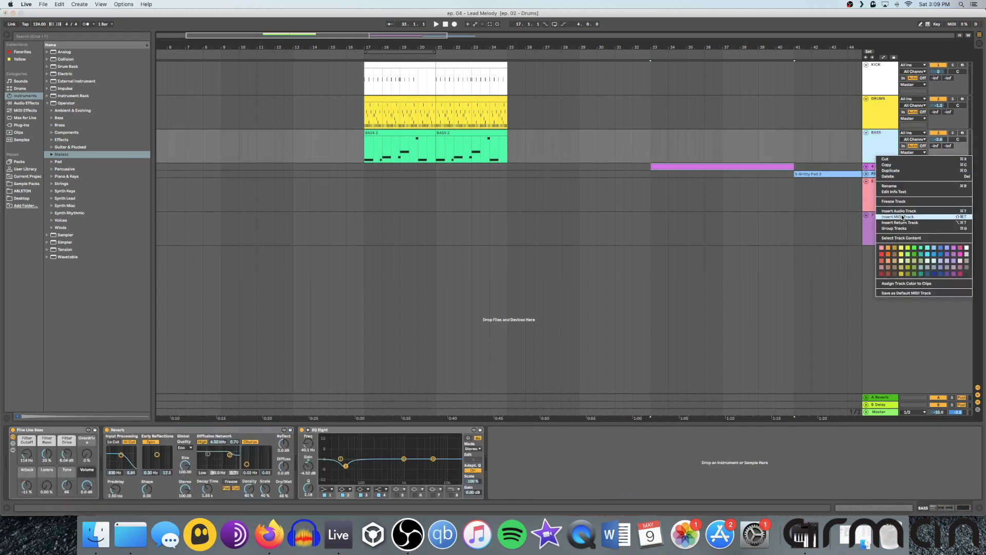
{"action": "left_click", "coordinate": [896, 217]}
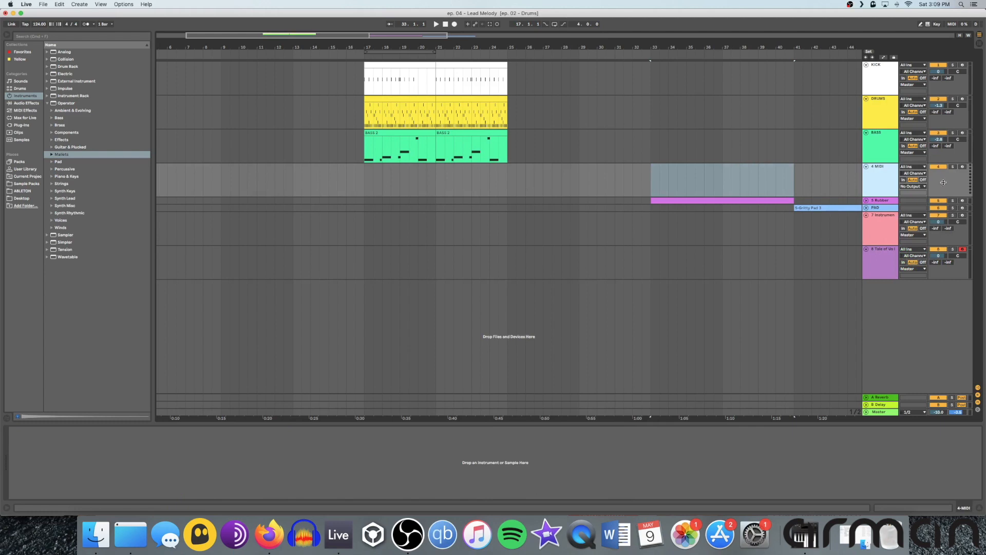
{"action": "left_click", "coordinate": [875, 178]}
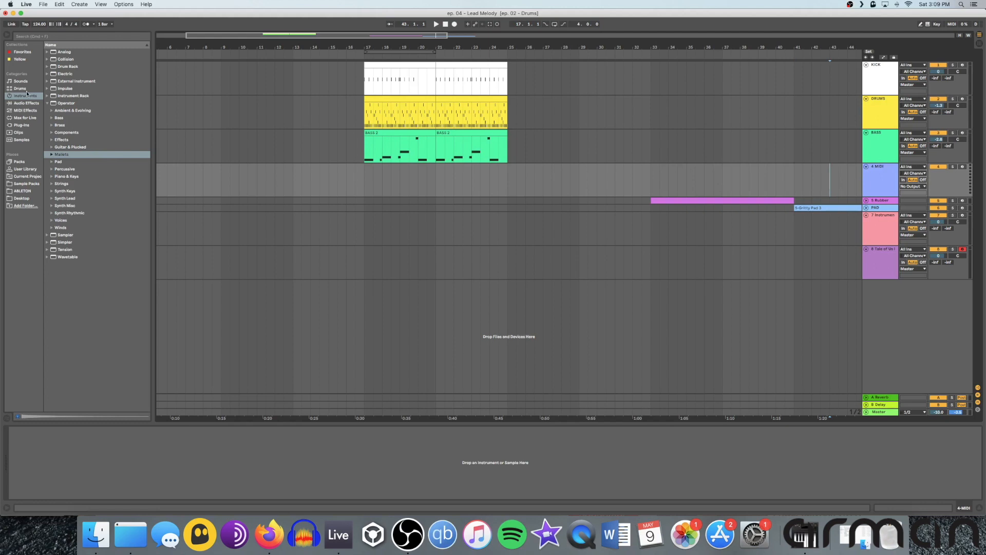
{"action": "left_click", "coordinate": [47, 103]}
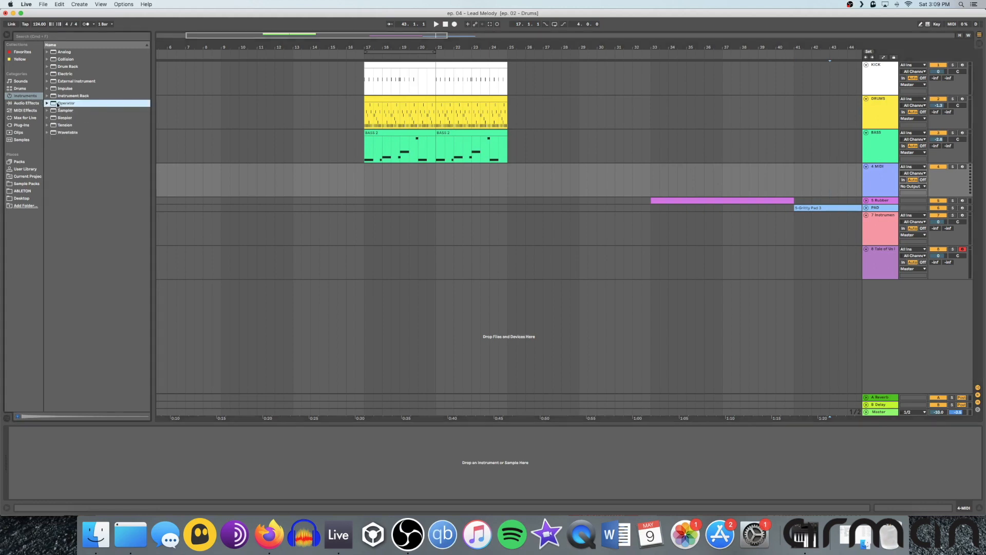
{"action": "double_click", "coordinate": [64, 103]}
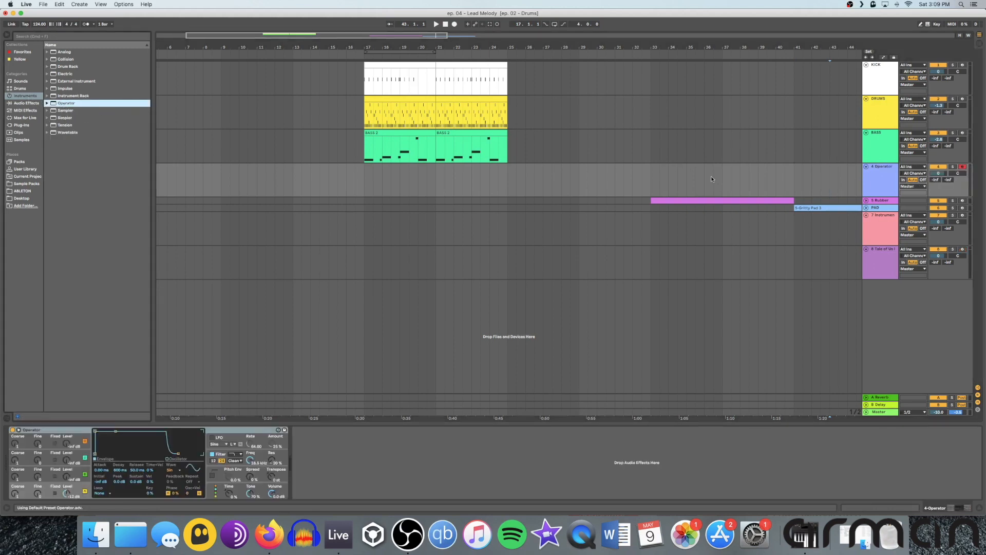
Rename the Operator track as LEAD SYNTH and place the insert marker on it at bar 17.
{"action": "left_click", "coordinate": [878, 181]}
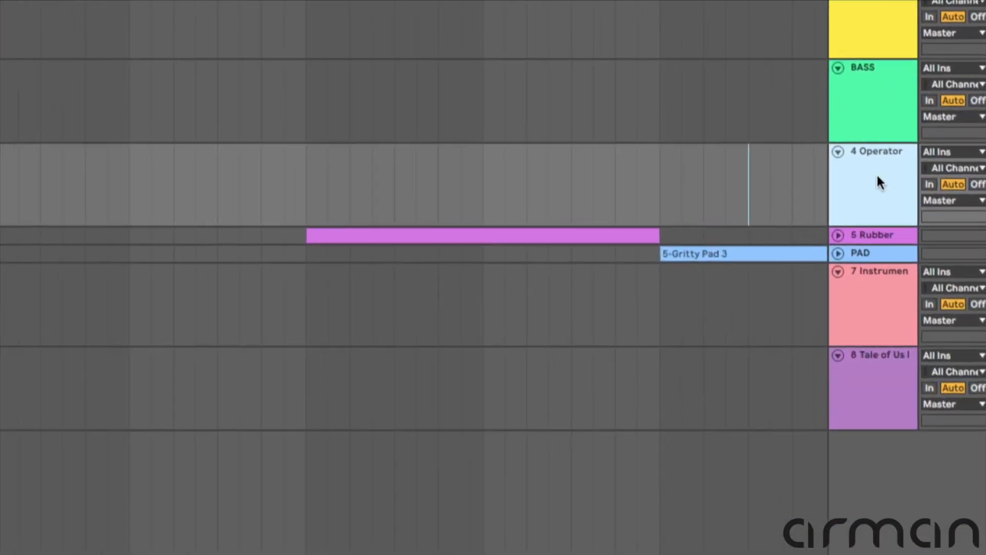
{"action": "key", "text": "ctrl+r"}
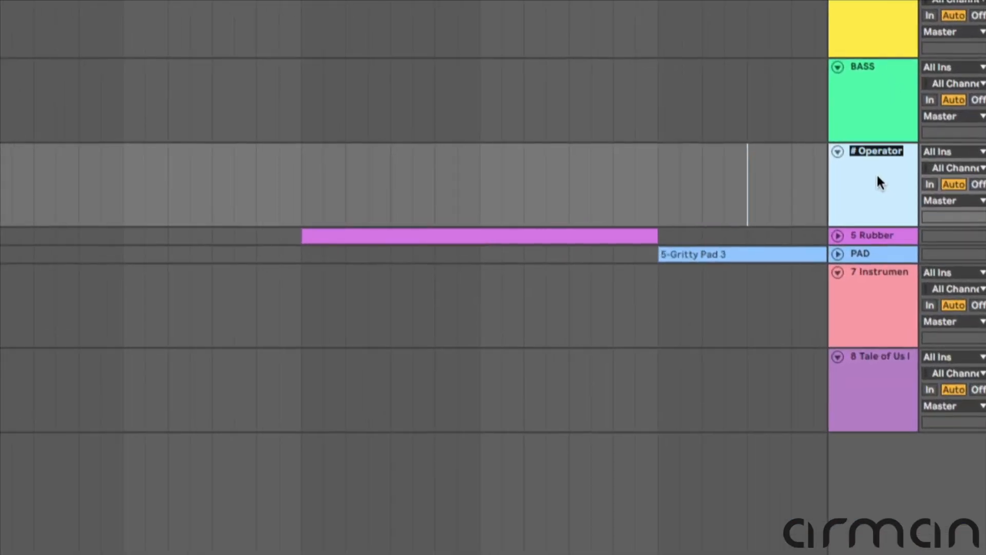
{"action": "type", "text": "LEAD SYNTH"}
{"action": "key", "text": "Return"}
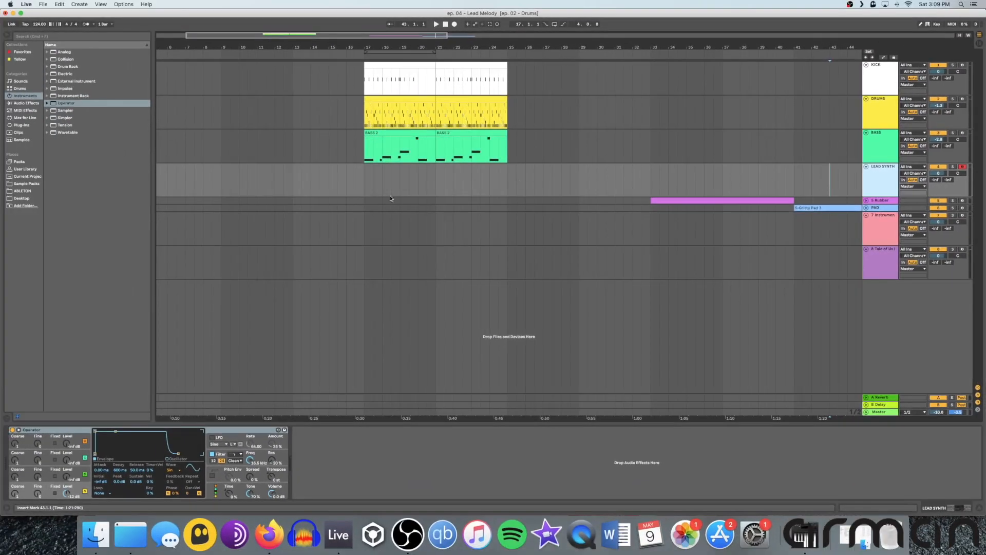
{"action": "left_click", "coordinate": [369, 185]}
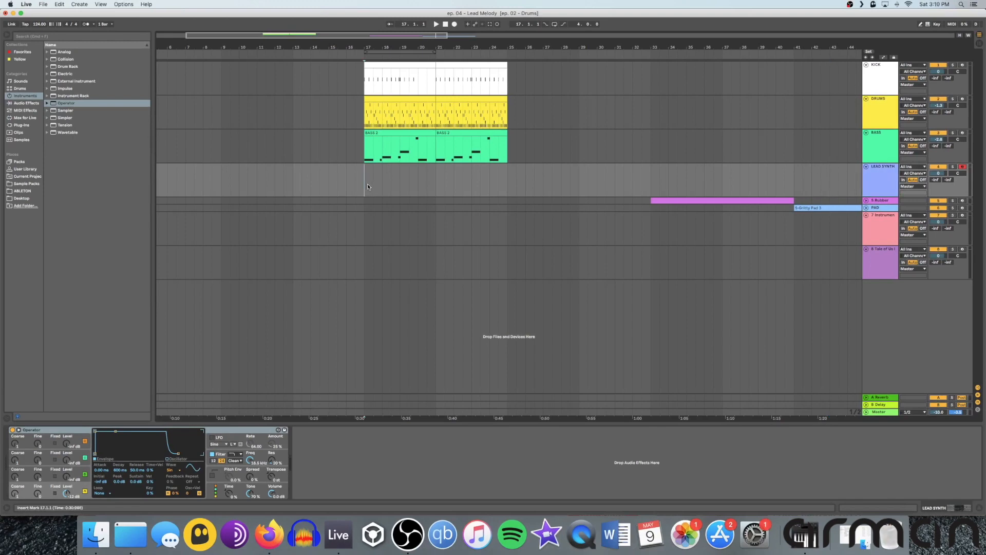
Browse Operator's Synth Lead presets, previewing several from the start of the list.
{"action": "left_click", "coordinate": [47, 103]}
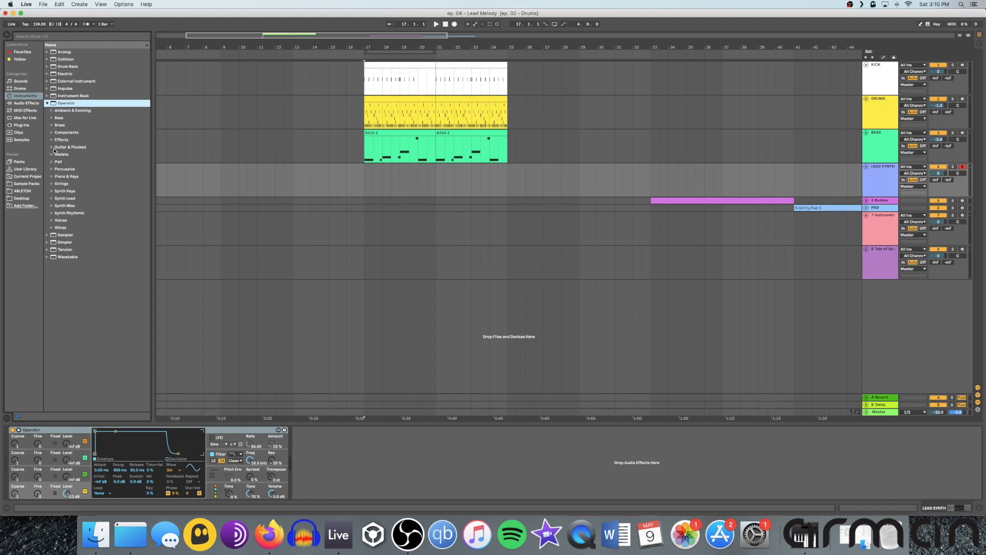
{"action": "left_click", "coordinate": [52, 198]}
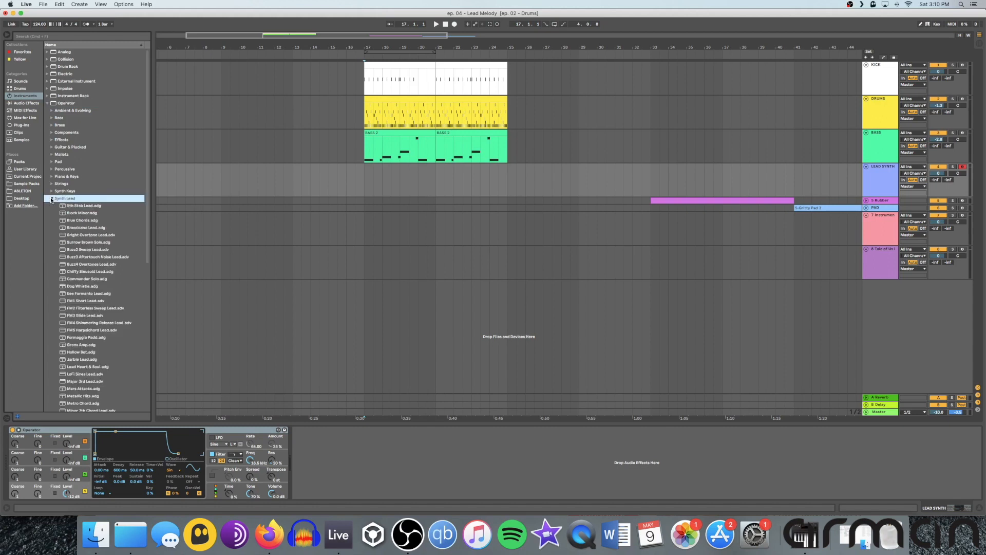
{"action": "left_click", "coordinate": [90, 206]}
{"action": "left_click", "coordinate": [92, 212]}
{"action": "key", "text": "Down"}
{"action": "key", "text": "Down"}
{"action": "key", "text": "Down"}
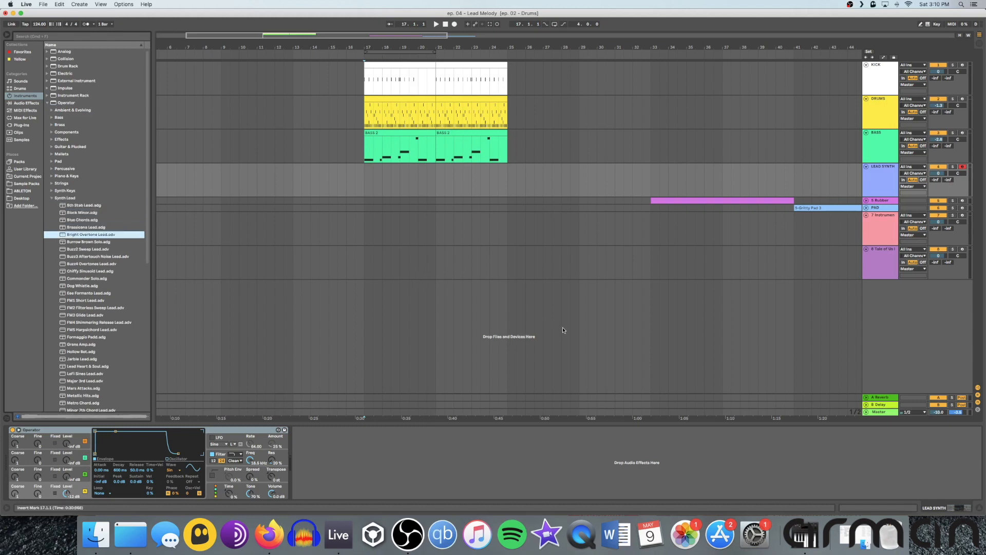
{"action": "key", "text": "Down"}
{"action": "key", "text": "Down"}
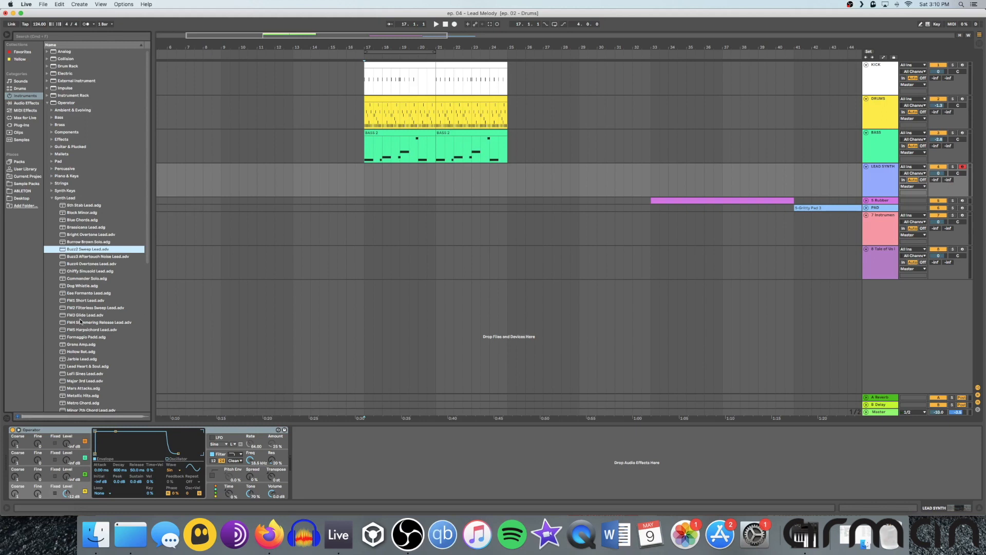
{"action": "scroll", "coordinate": [80, 321], "scroll_direction": "down", "scroll_amount": 4}
{"action": "scroll", "coordinate": [80, 321], "scroll_direction": "up", "scroll_amount": 4}
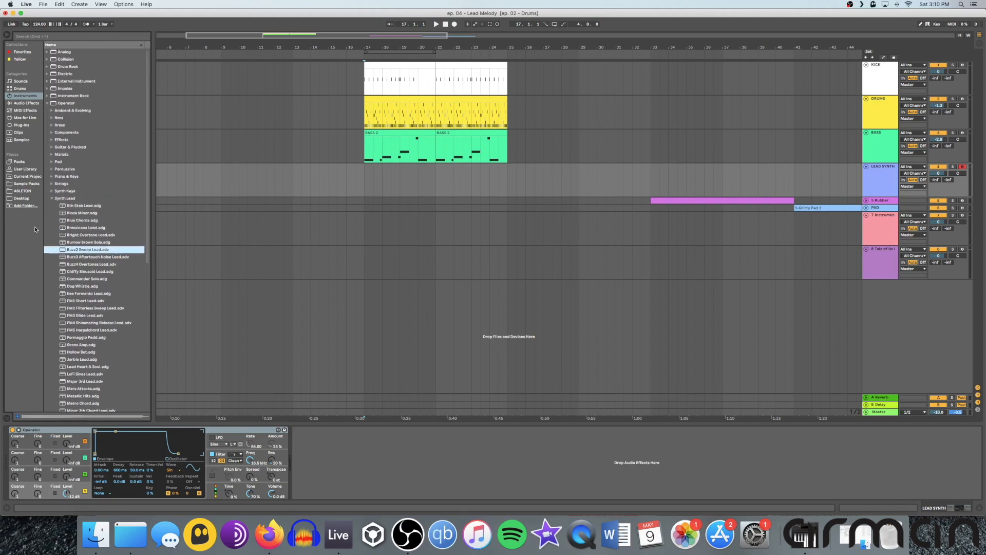
{"action": "left_click", "coordinate": [52, 198]}
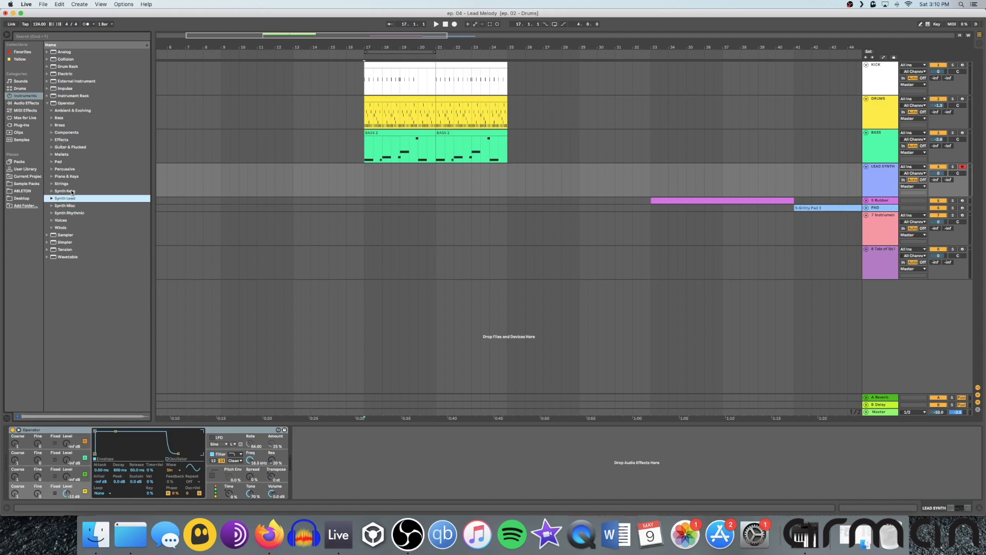
Preview Operator's Mallets presets and load Rubber.adv onto the LEAD SYNTH track in place of the default Operator.
{"action": "left_click", "coordinate": [51, 154]}
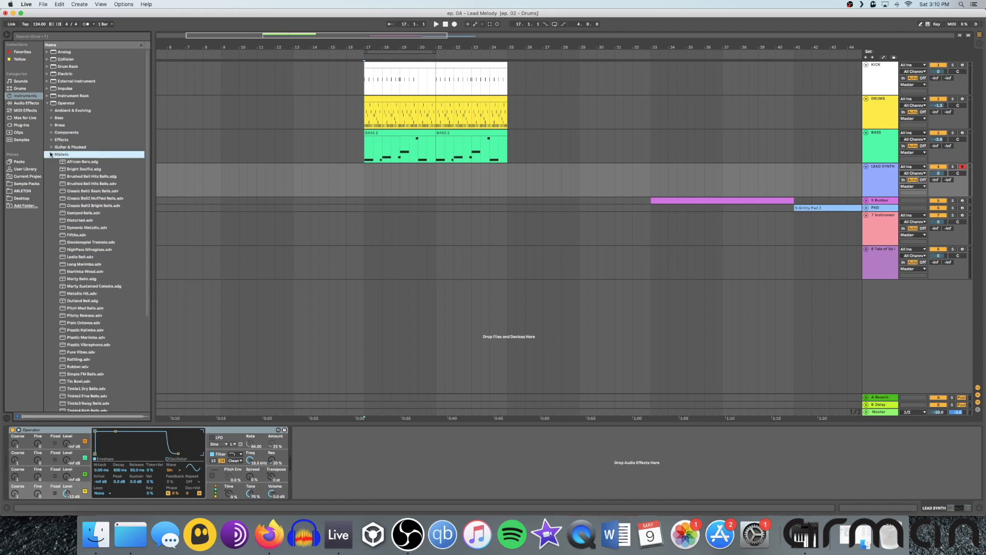
{"action": "left_click", "coordinate": [73, 367]}
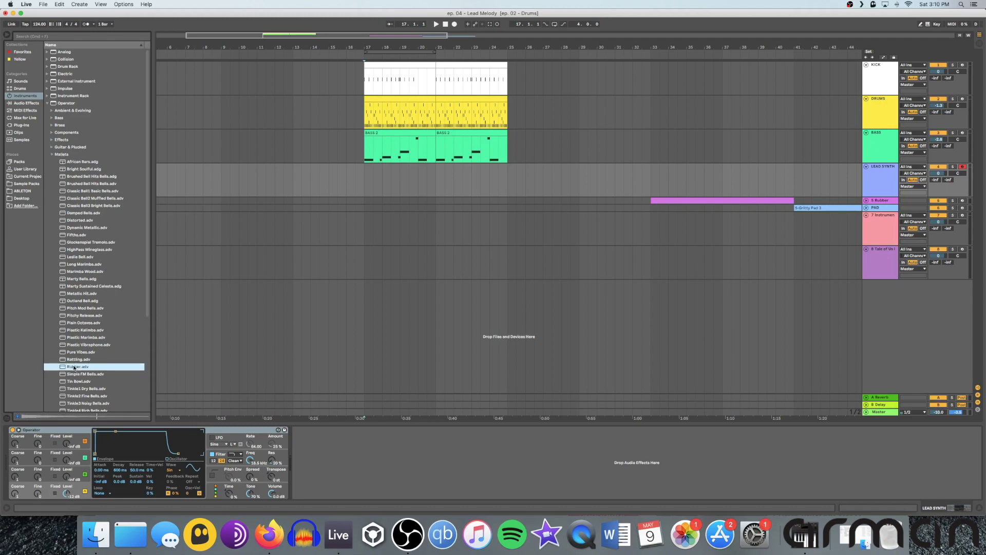
{"action": "key", "text": "Up"}
{"action": "key", "text": "Down"}
{"action": "key", "text": "Down"}
{"action": "key", "text": "Down"}
{"action": "key", "text": "Down"}
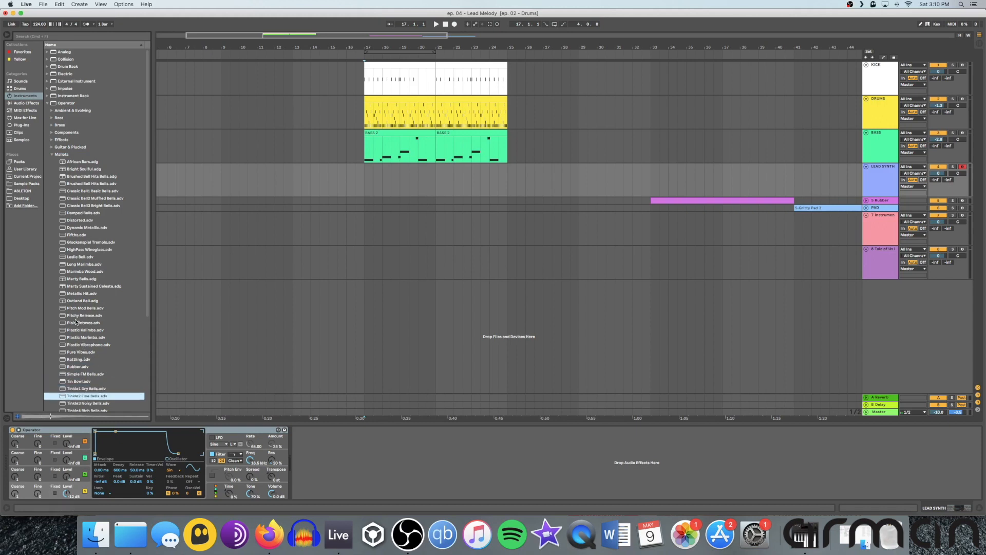
{"action": "key", "text": "Up"}
{"action": "left_click", "coordinate": [80, 367]}
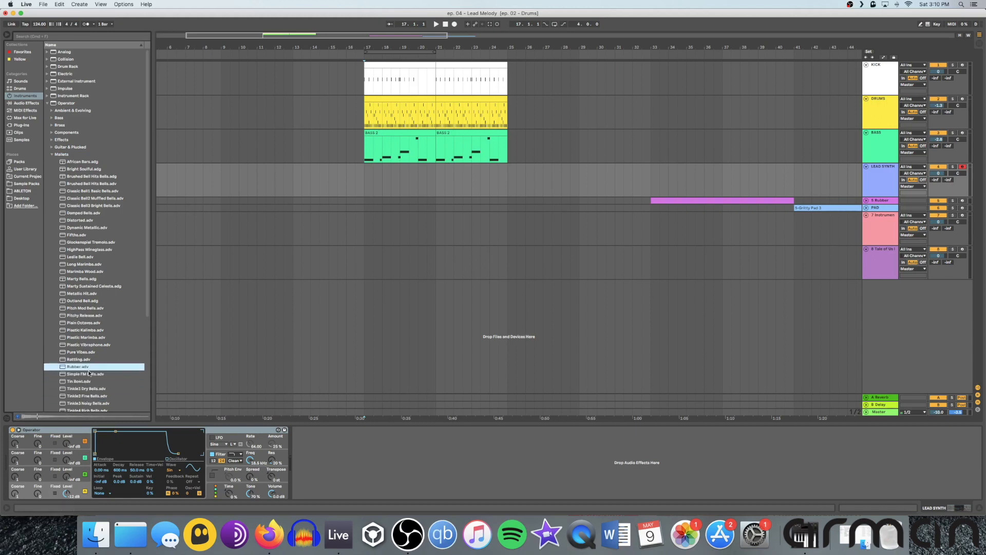
{"action": "left_click_drag", "start_coordinate": [79, 367], "coordinate": [37, 434]}
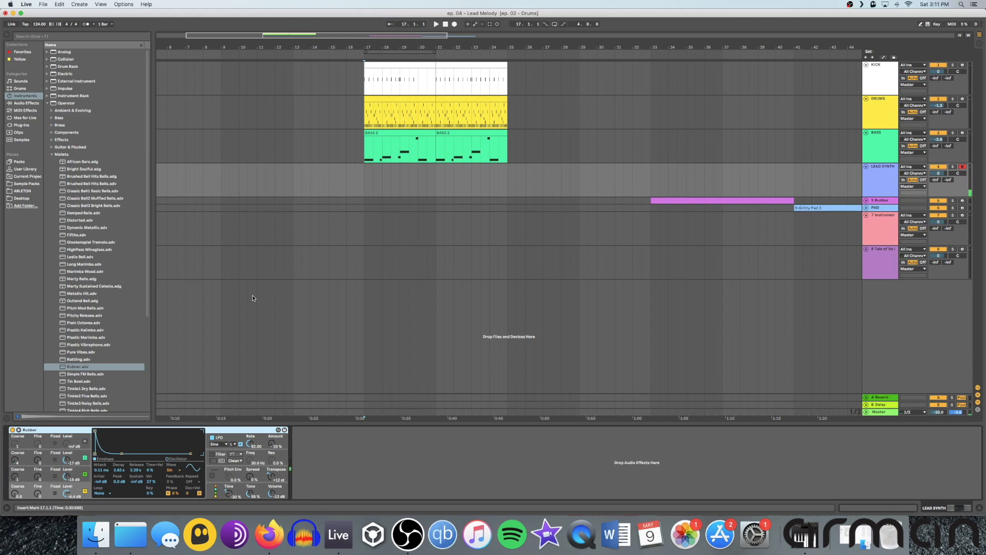
{"action": "left_click", "coordinate": [51, 155]}
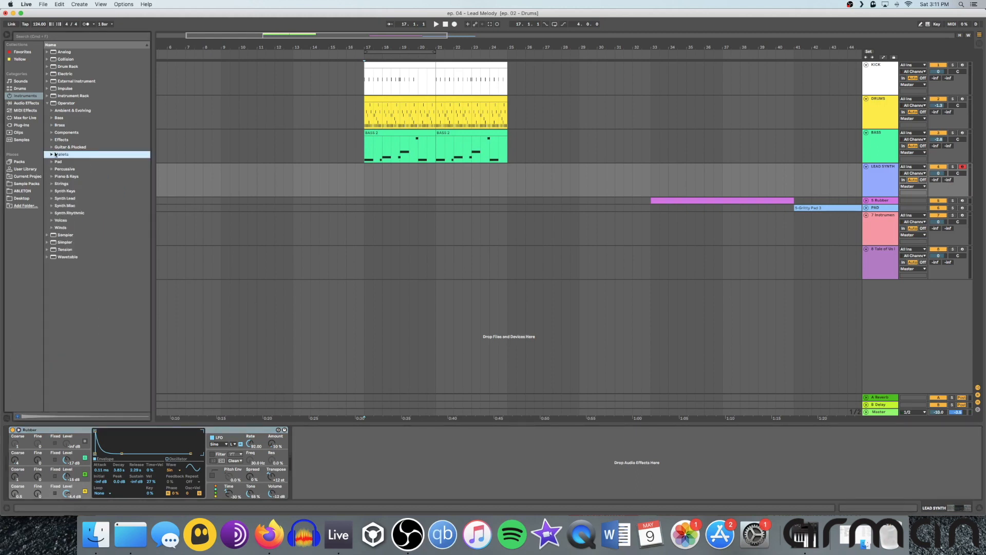
Add a Reverb after the Rubber instrument, with dry/wet at 41% and decay time at 1.36 s.
{"action": "left_click", "coordinate": [27, 103]}
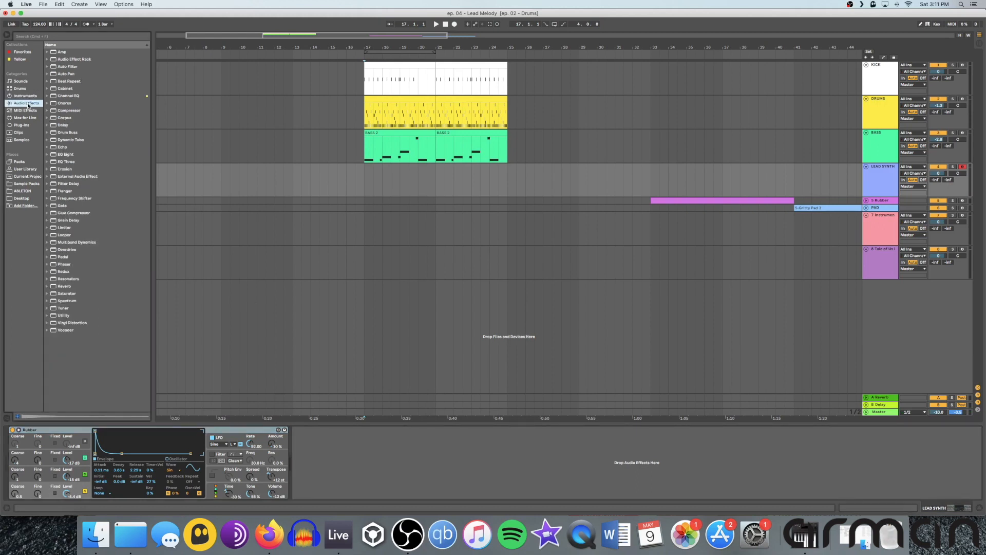
{"action": "left_click", "coordinate": [60, 287]}
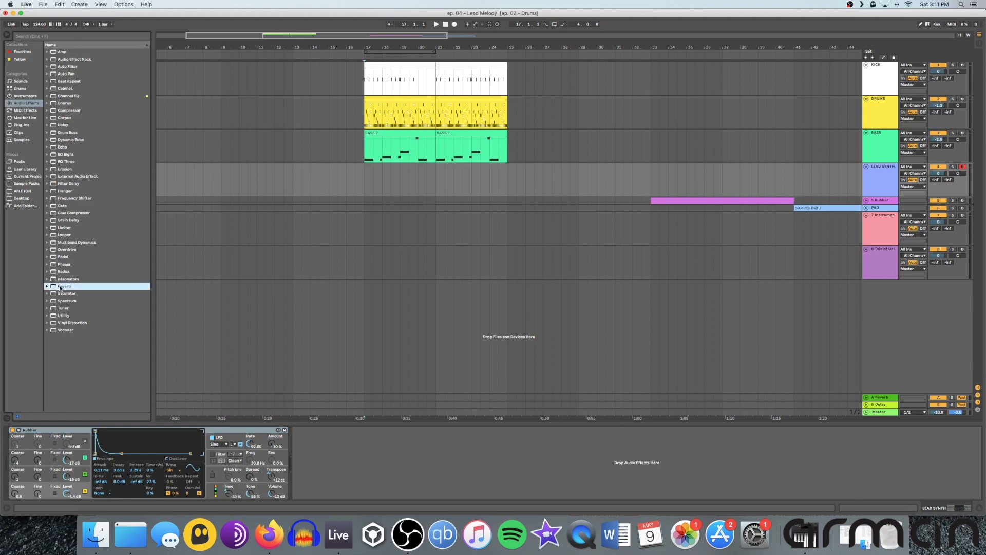
{"action": "left_click_drag", "start_coordinate": [65, 290], "coordinate": [340, 456]}
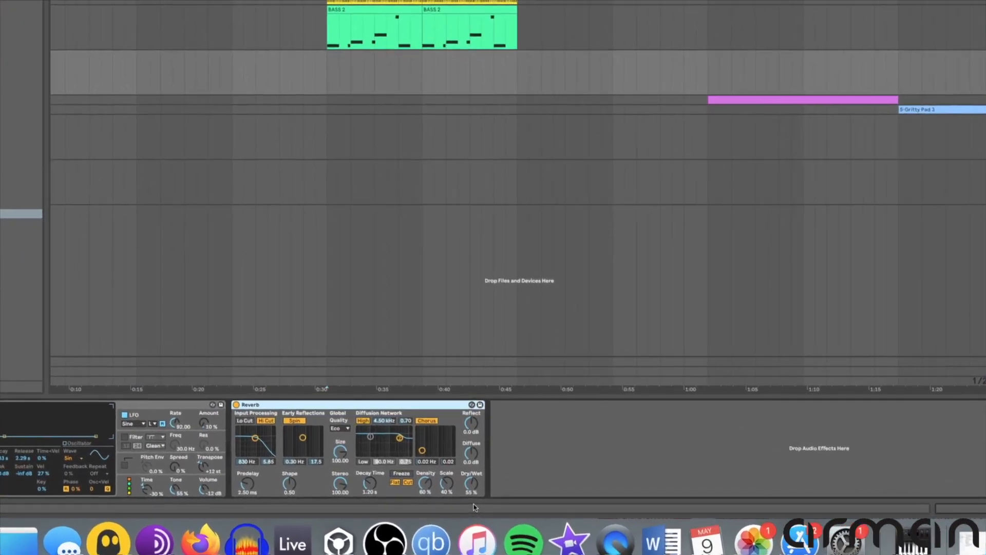
{"action": "left_click", "coordinate": [469, 483]}
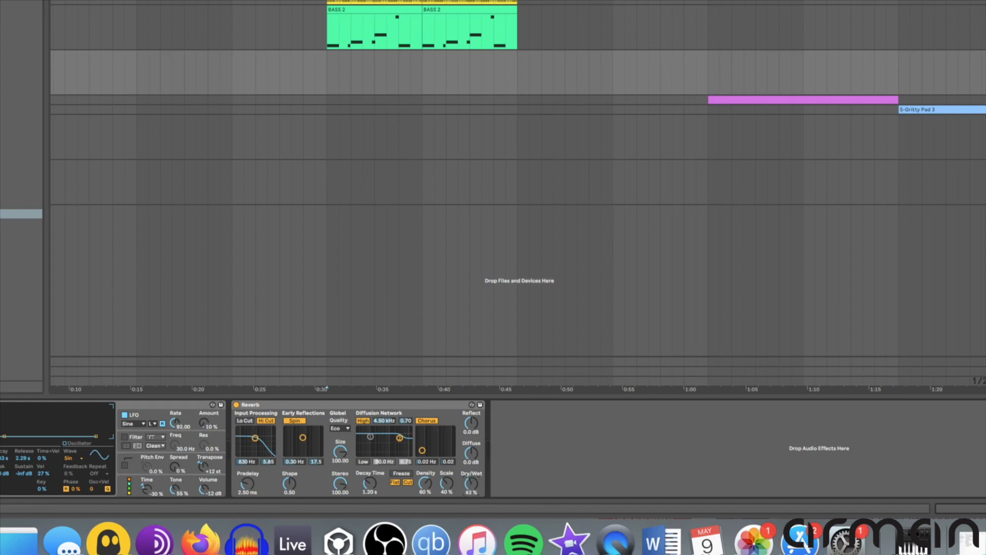
{"action": "left_click_drag", "start_coordinate": [471, 483], "coordinate": [471, 483]}
{"action": "left_click_drag", "start_coordinate": [372, 485], "coordinate": [373, 485]}
{"action": "left_click_drag", "start_coordinate": [369, 483], "coordinate": [370, 483]}
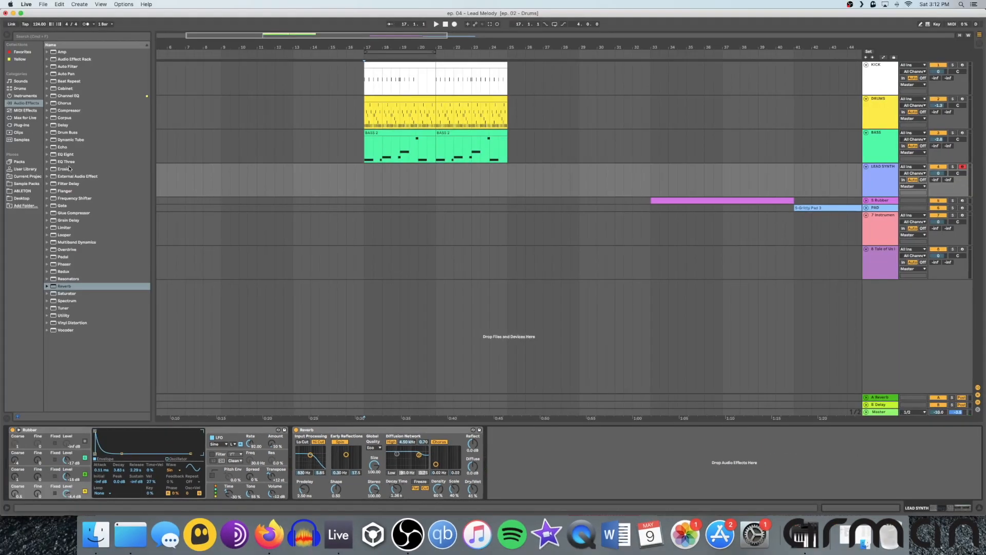
Add a Delay after the Reverb on the LEAD SYNTH track and lower its feedback.
{"action": "double_click", "coordinate": [66, 126]}
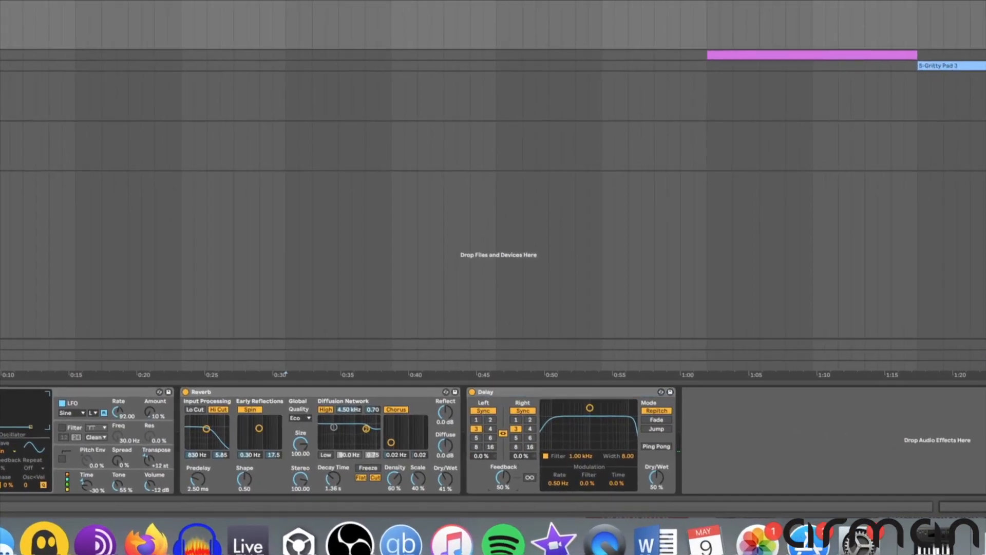
{"action": "left_click_drag", "start_coordinate": [503, 476], "coordinate": [503, 484]}
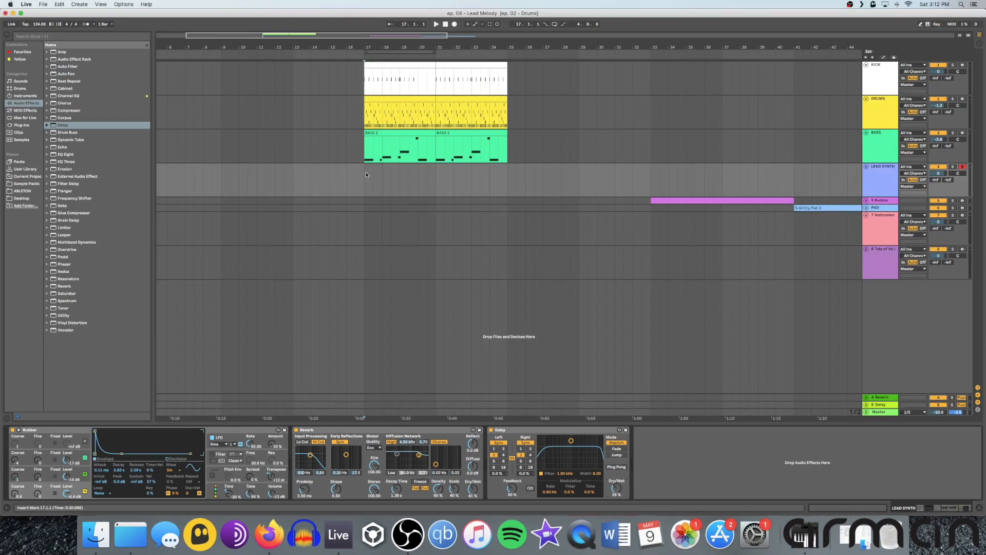
{"action": "scroll", "coordinate": [364, 176], "scroll_direction": "left", "scroll_amount": 1}
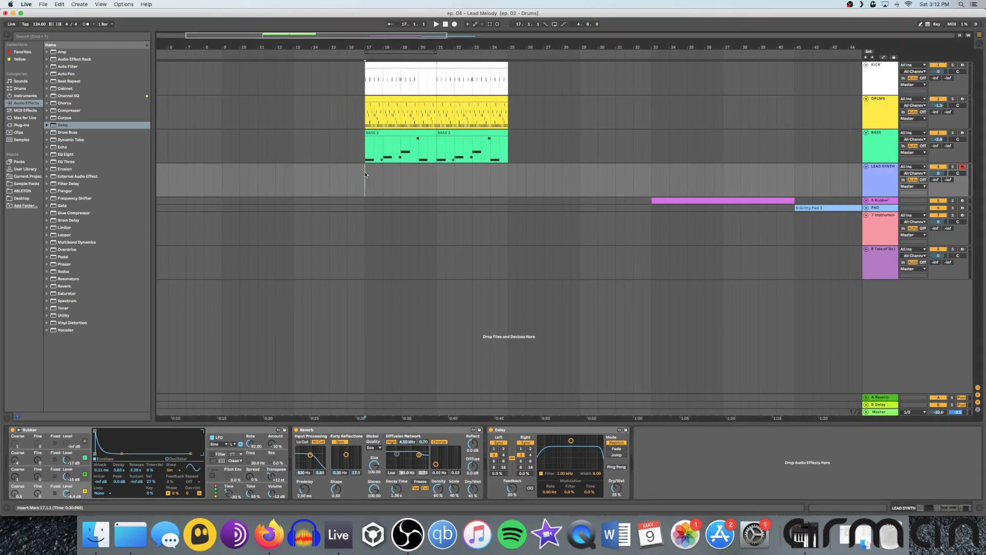
Create an empty four-bar MIDI clip on the LEAD SYNTH track spanning bars 17 to 21.
{"action": "left_click_drag", "start_coordinate": [368, 174], "coordinate": [433, 176]}
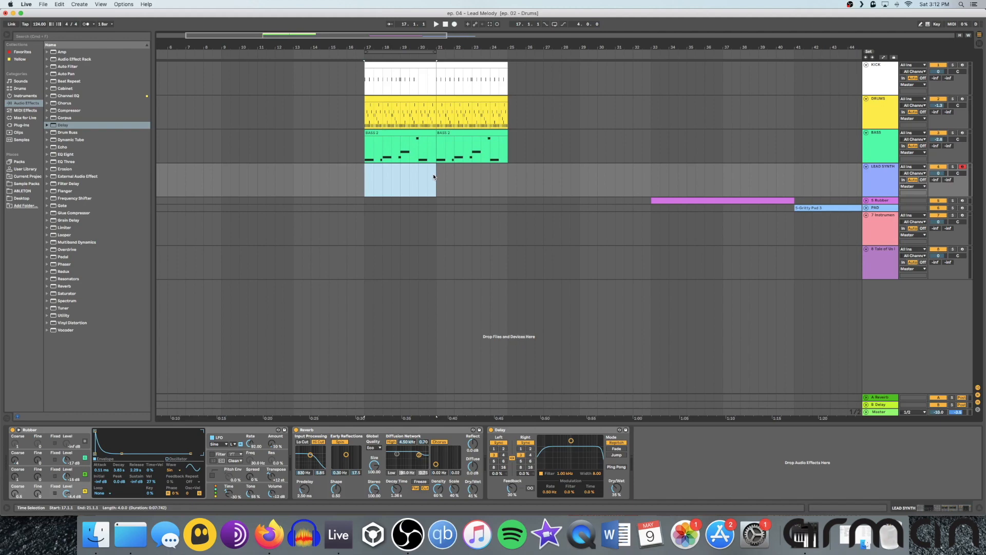
{"action": "key", "text": "super+shift+m"}
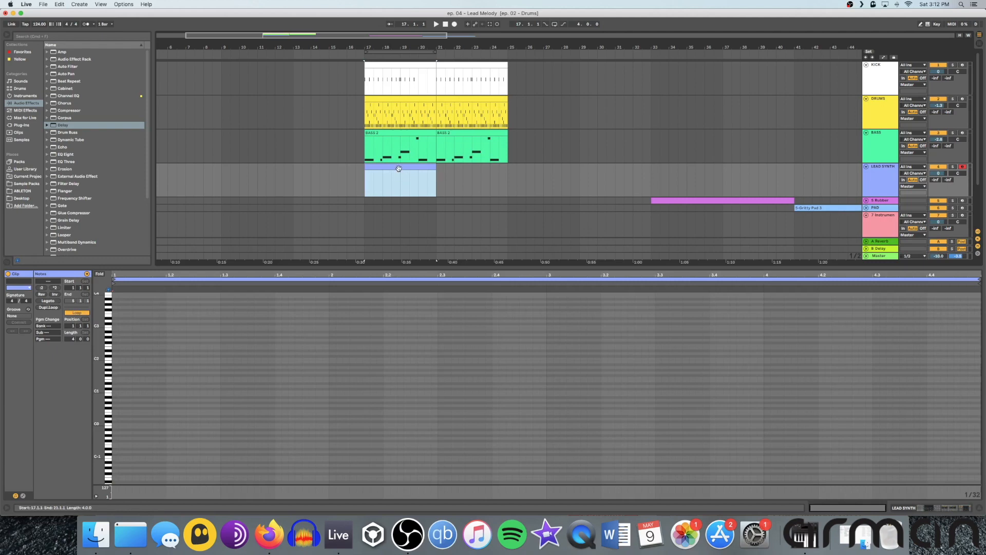
{"action": "scroll", "coordinate": [399, 166], "scroll_direction": "right", "scroll_amount": 5}
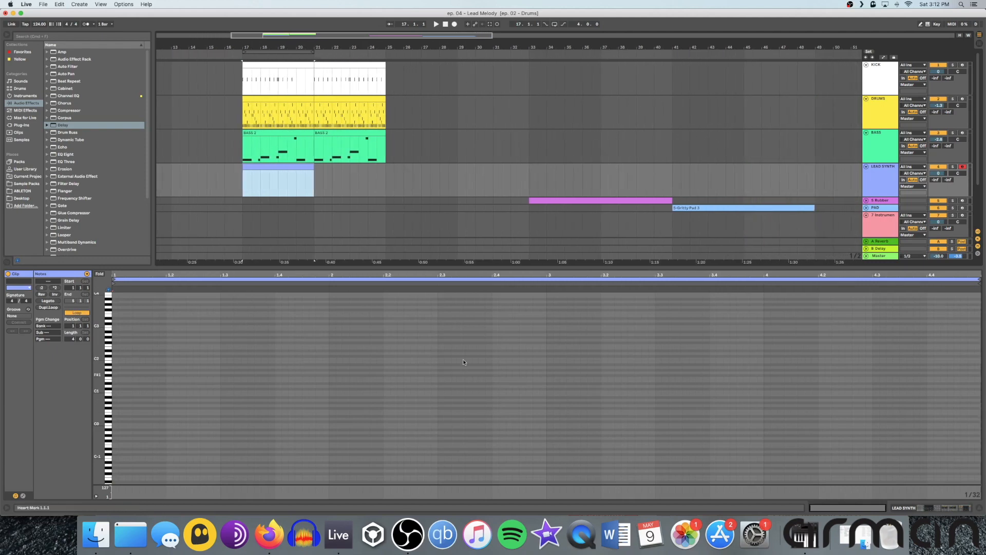
{"action": "left_click", "coordinate": [246, 335]}
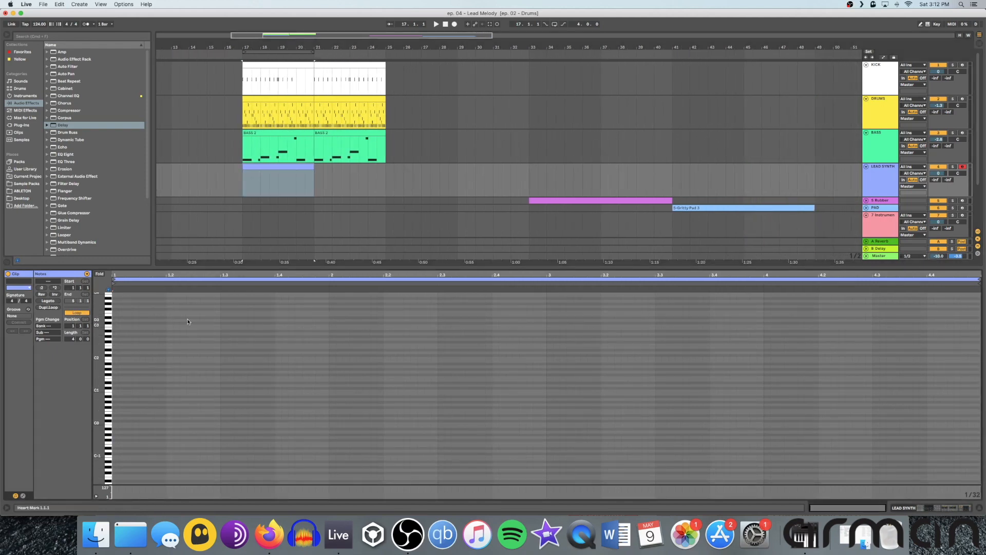
{"action": "scroll", "coordinate": [257, 180], "scroll_direction": "left", "scroll_amount": 1}
Play the drums and bass from bar 17 with the empty lead clip in place.
{"action": "left_click", "coordinate": [258, 185]}
{"action": "key", "text": "space"}
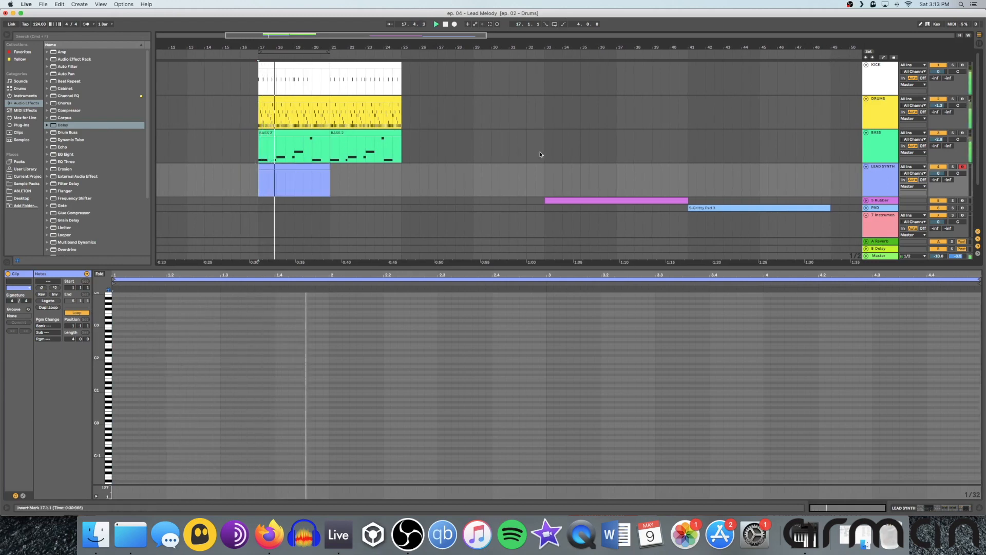
{"action": "key", "text": "space"}
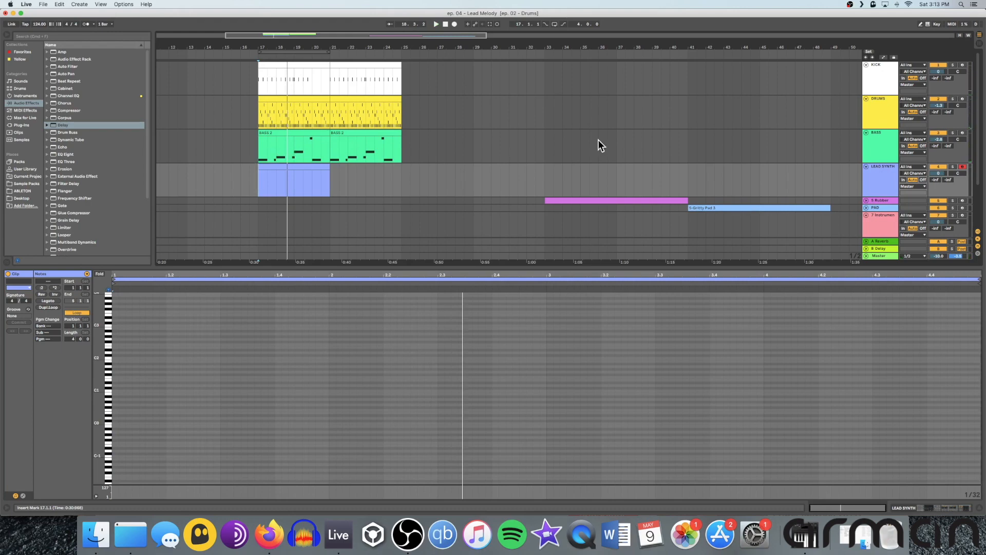
Audition some pitches and, in Draw Mode, add short G#2 notes at 1.3 and 1.3.3 in the lead clip, checking them in playback.
{"action": "left_click", "coordinate": [919, 24]}
{"action": "left_click", "coordinate": [109, 358]}
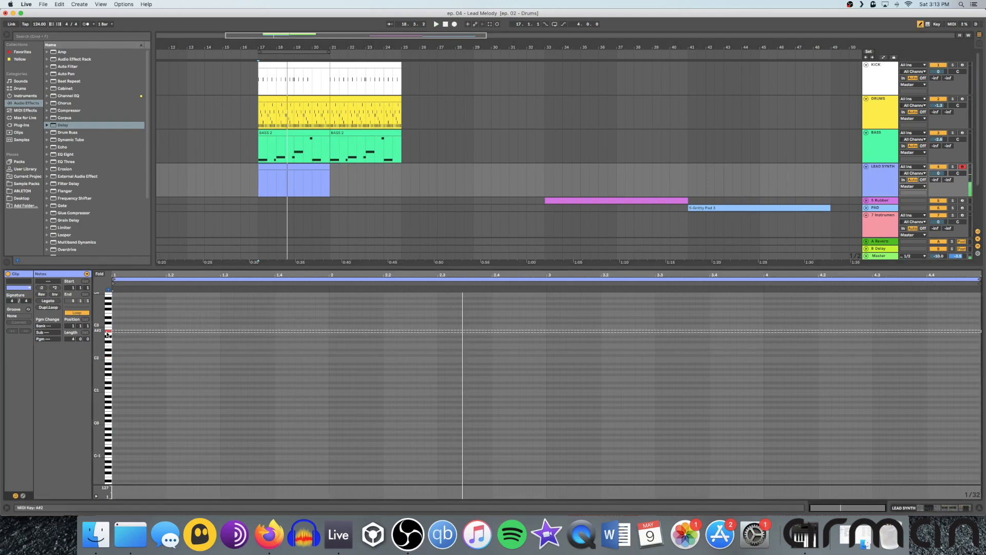
{"action": "left_click", "coordinate": [110, 341]}
{"action": "key", "text": "space"}
{"action": "key", "text": "space"}
{"action": "key", "text": "space"}
{"action": "left_click", "coordinate": [224, 334]}
{"action": "key", "text": "space"}
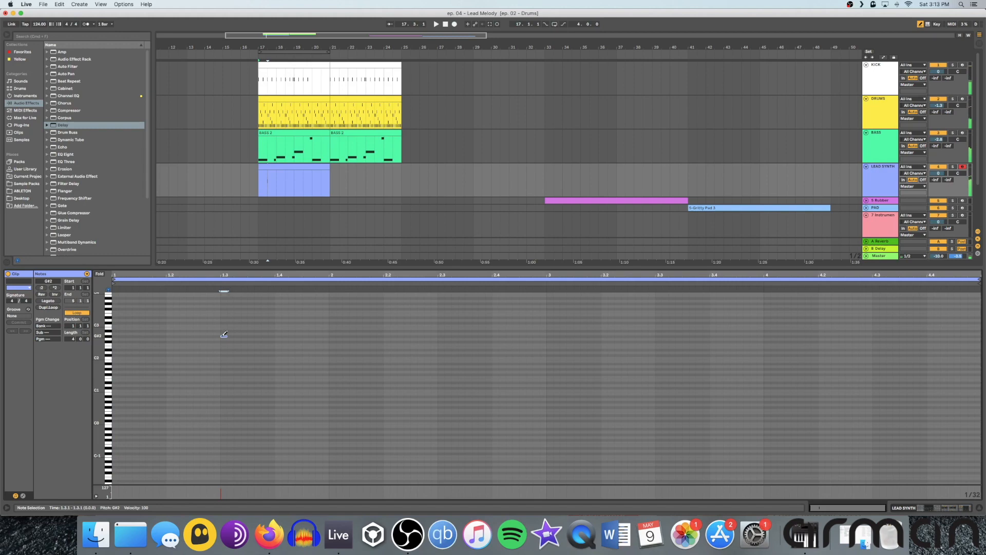
{"action": "left_click", "coordinate": [250, 336]}
{"action": "key", "text": "space"}
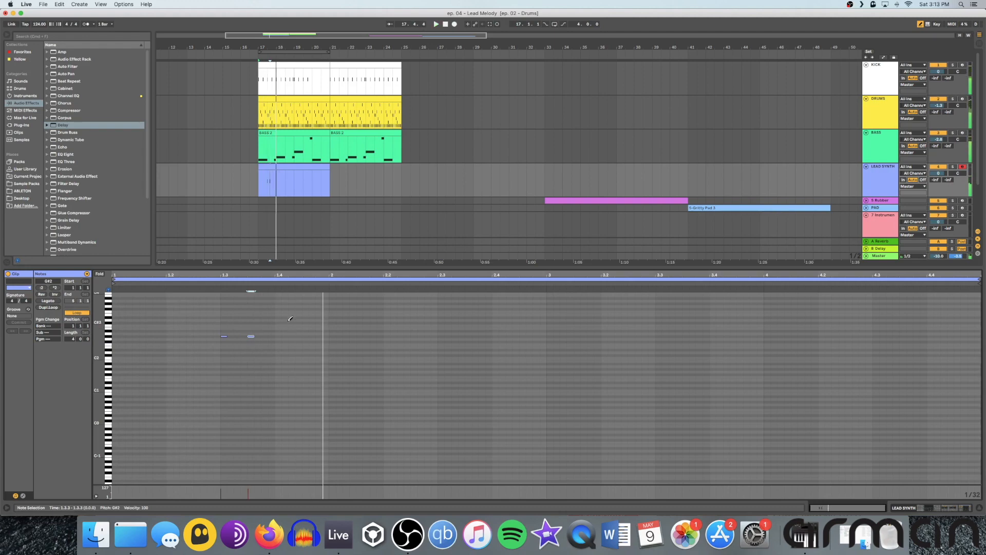
Rework the short notes around beat 1.3 of the lead clip, placing one at 1.3.3 on A#3, and play them back.
{"action": "scroll", "coordinate": [256, 333], "scroll_direction": "up", "scroll_amount": 1}
{"action": "left_click_drag", "start_coordinate": [251, 339], "coordinate": [236, 340]}
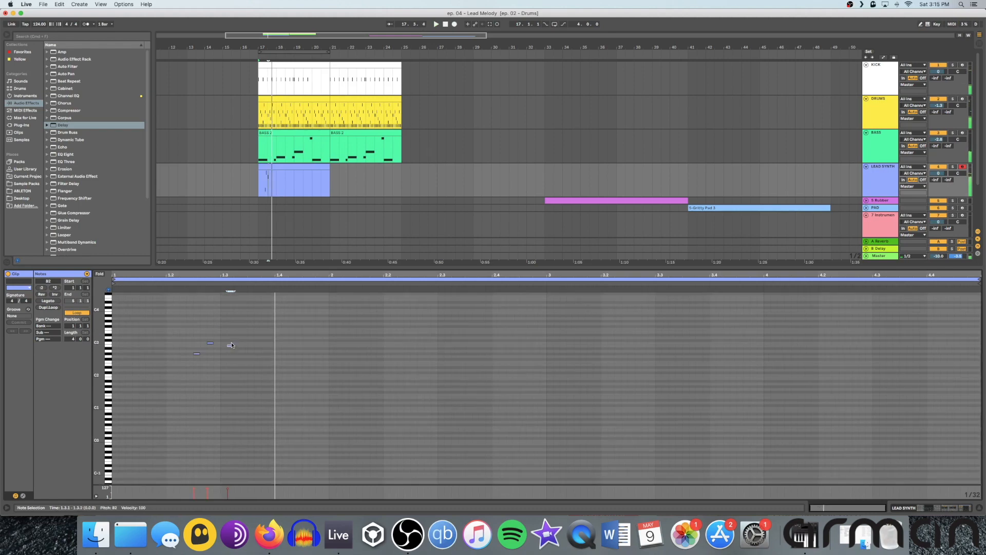
{"action": "left_click", "coordinate": [251, 326]}
{"action": "key", "text": "Up"}
{"action": "key", "text": "Up"}
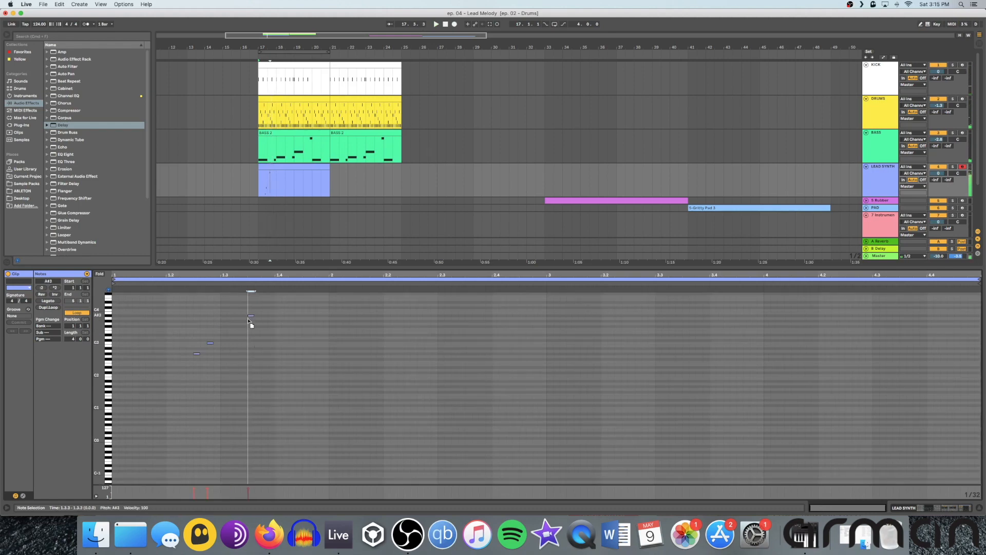
{"action": "key", "text": "space"}
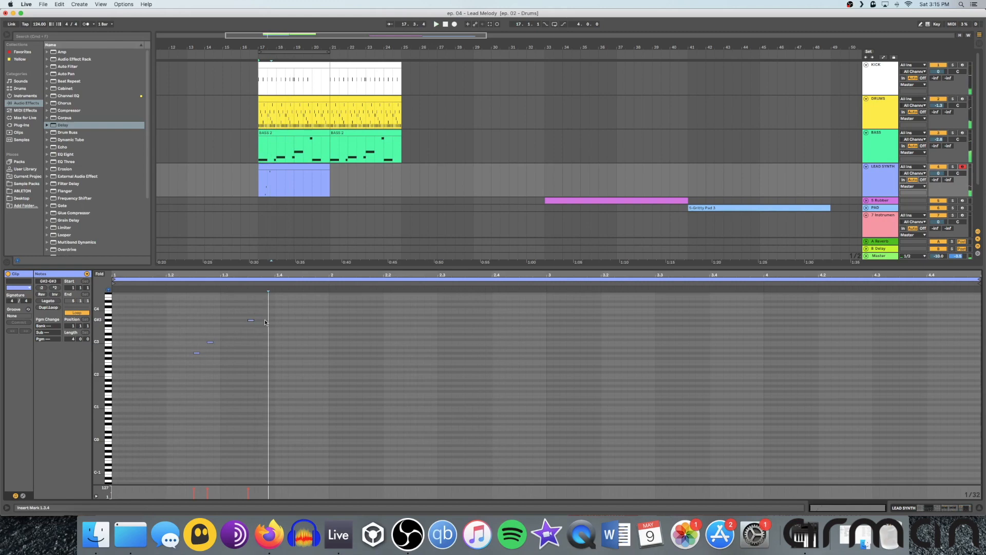
Play along with the loop over the empty clip and examine the key mapping for the transport's Global Record.
{"action": "left_click", "coordinate": [192, 332]}
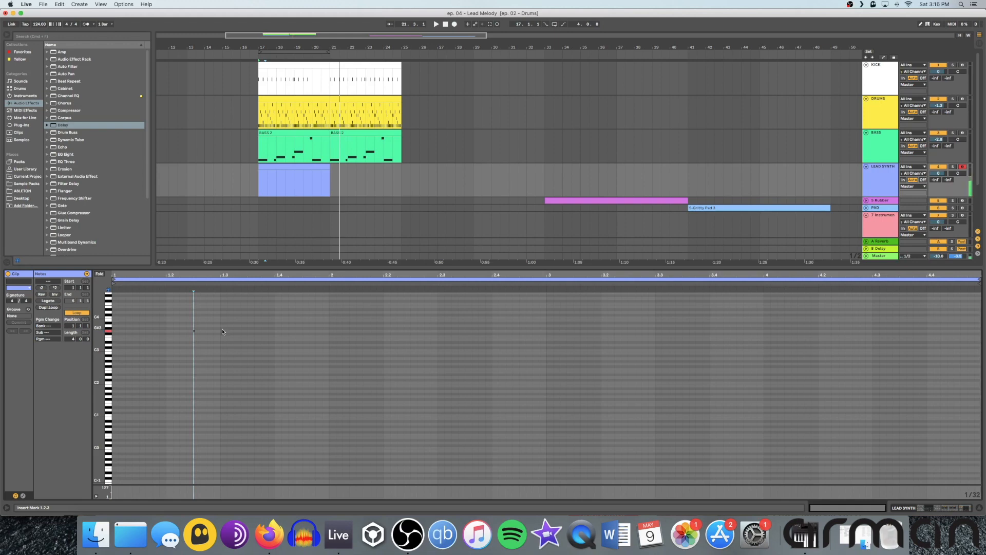
{"action": "key", "text": "space"}
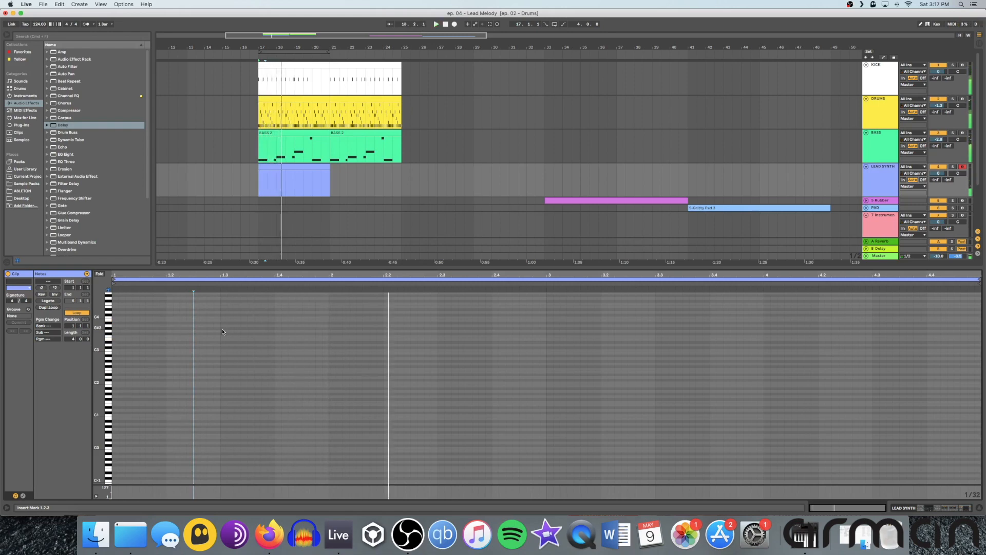
{"action": "key", "text": "F9"}
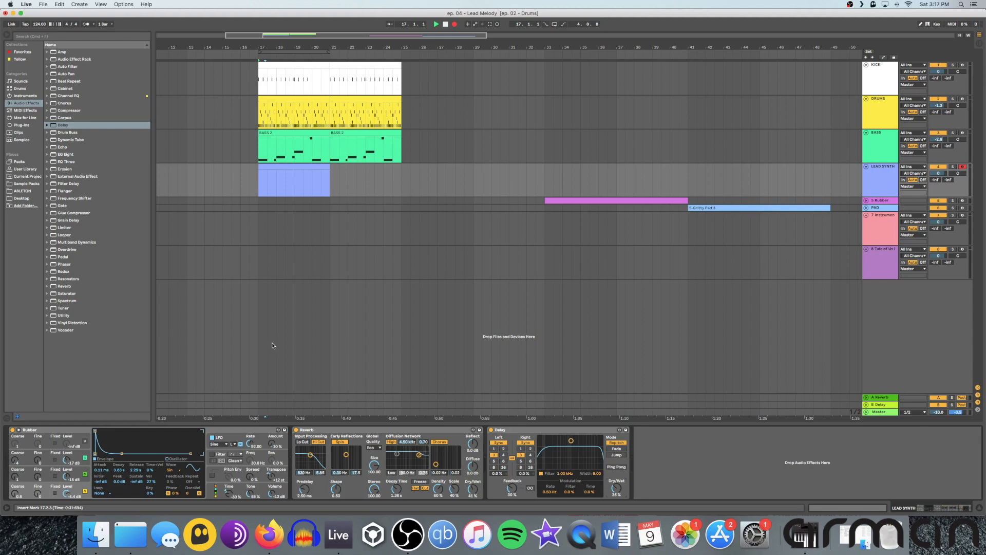
{"action": "key", "text": "super+k"}
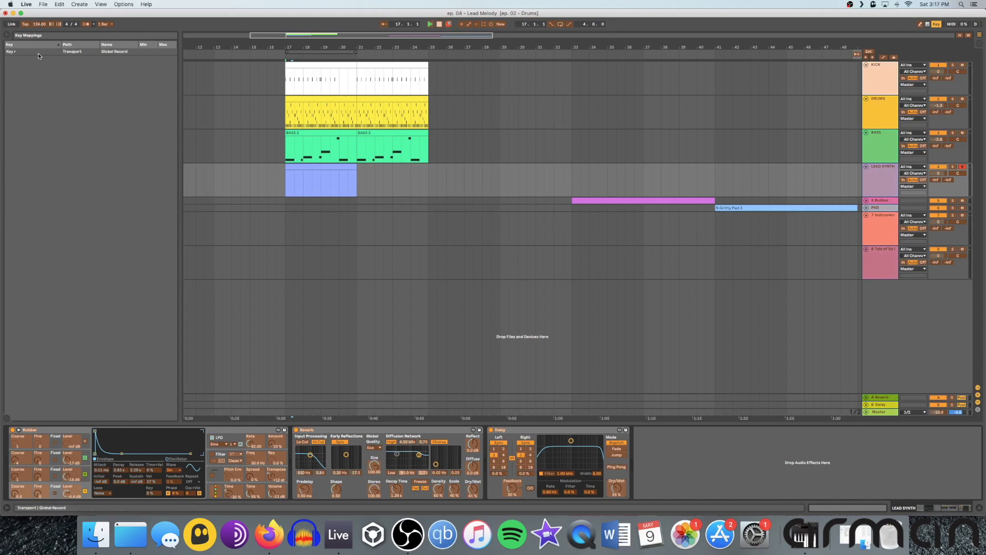
{"action": "key", "text": "super+k"}
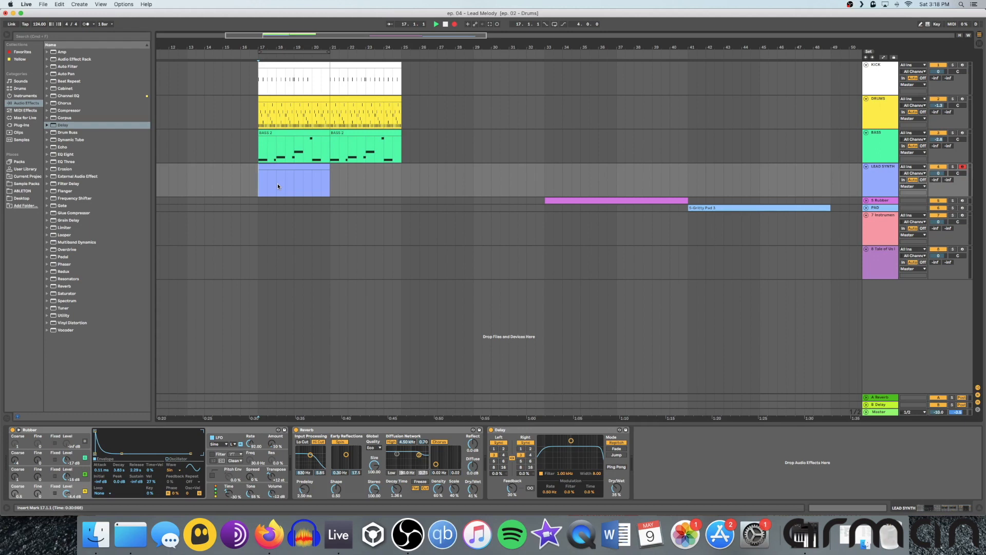
Record a lead melody live onto the LEAD SYNTH track from bar 17 and open the recorded clip for note editing.
{"action": "key", "text": "F9"}
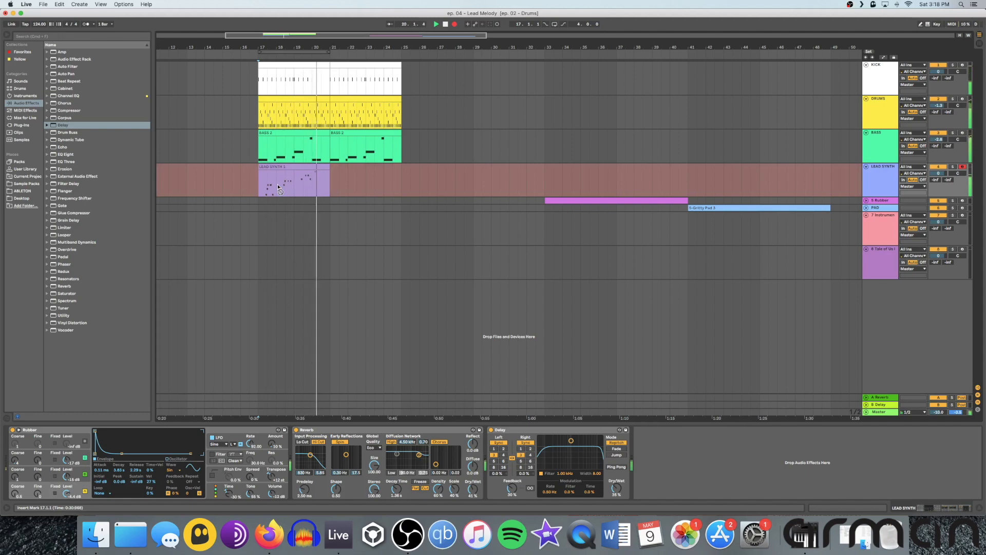
{"action": "key", "text": "F9"}
{"action": "double_click", "coordinate": [274, 174]}
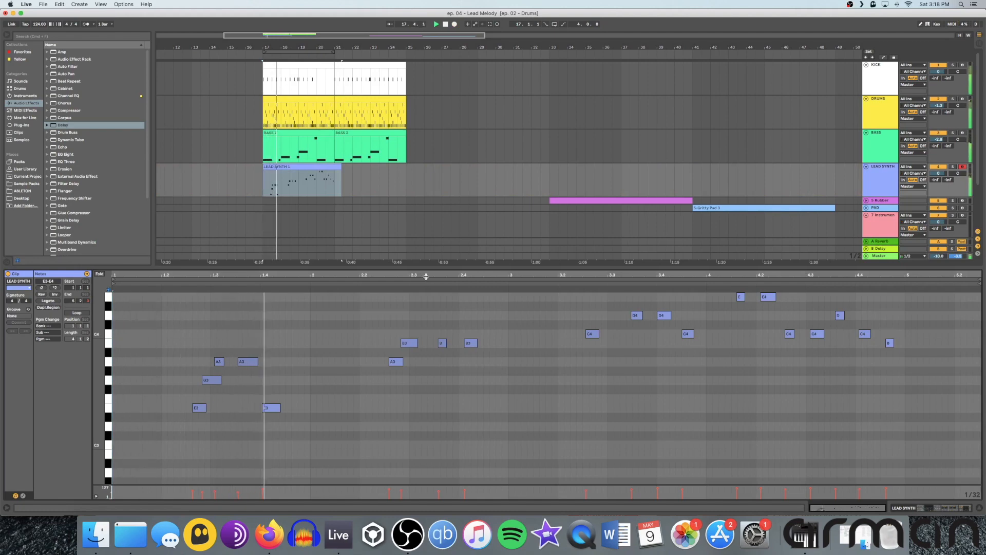
{"action": "key", "text": "space"}
Quantize the five notes in the first bar of the recorded lead clip.
{"action": "left_click_drag", "start_coordinate": [175, 326], "coordinate": [331, 460]}
{"action": "left_click", "coordinate": [149, 317]}
{"action": "left_click_drag", "start_coordinate": [167, 323], "coordinate": [313, 471]}
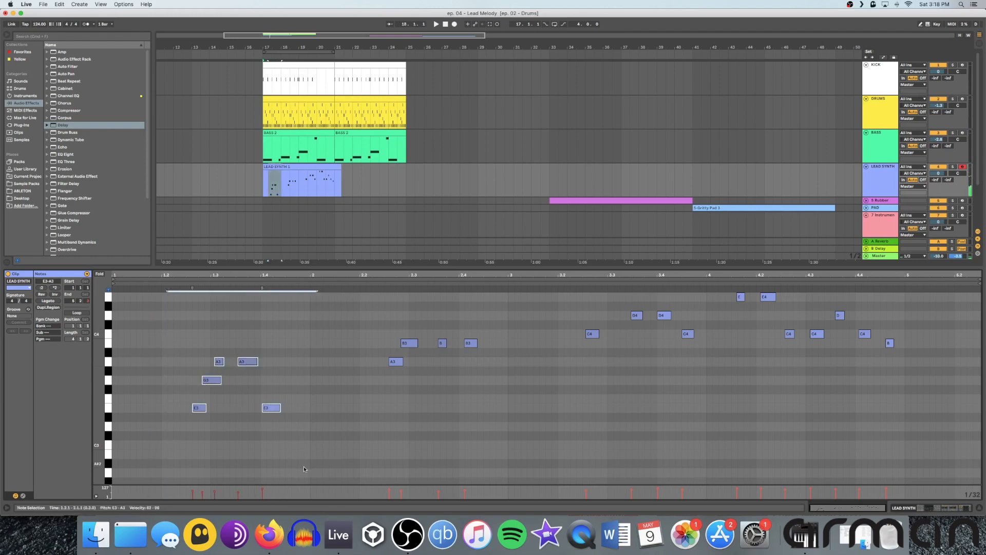
{"action": "key", "text": "super+u"}
{"action": "left_click", "coordinate": [222, 426]}
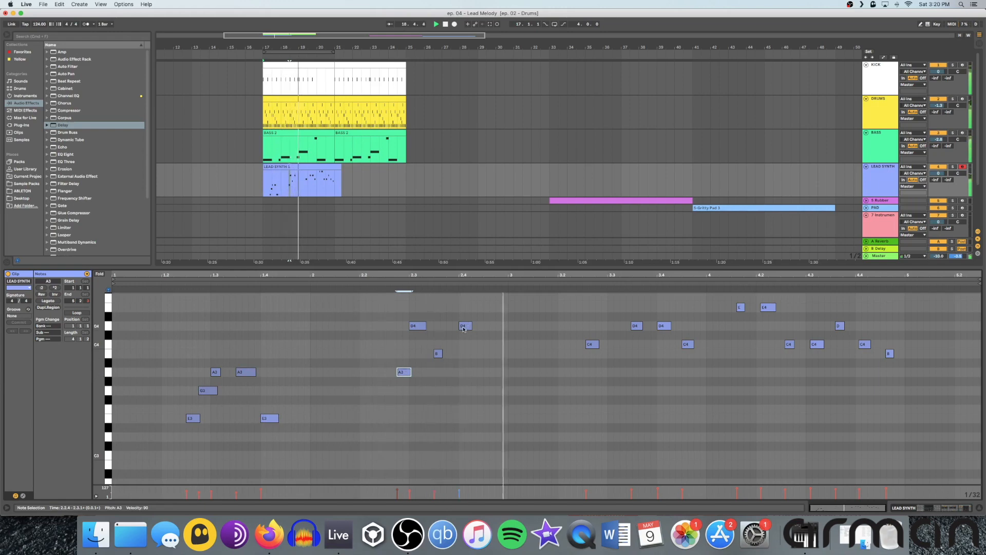
Quantize all notes in bars 3 and 4 of the lead clip and play the melody back.
{"action": "scroll", "coordinate": [575, 350], "scroll_direction": "up", "scroll_amount": 1}
{"action": "left_click_drag", "start_coordinate": [557, 291], "coordinate": [905, 418]}
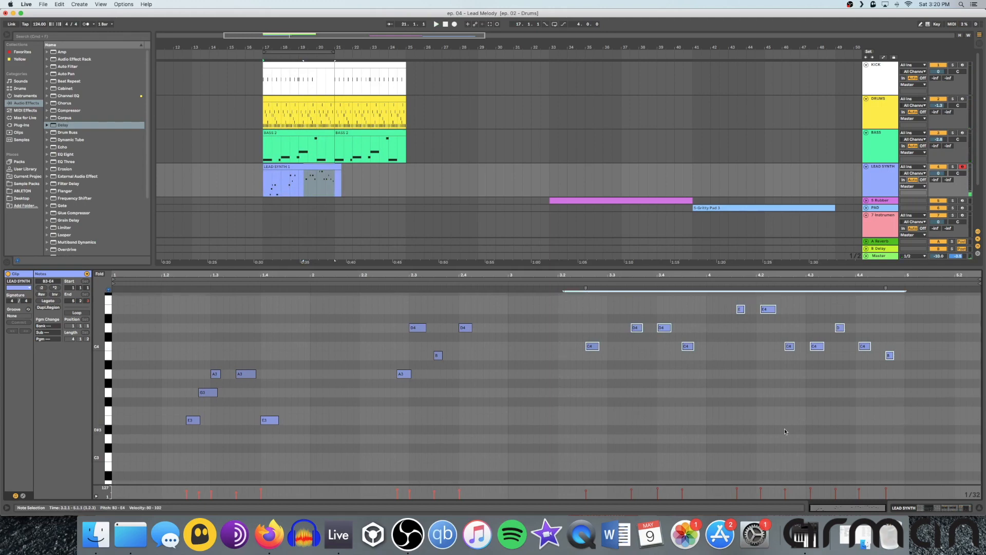
{"action": "key", "text": "super+u"}
{"action": "key", "text": "space"}
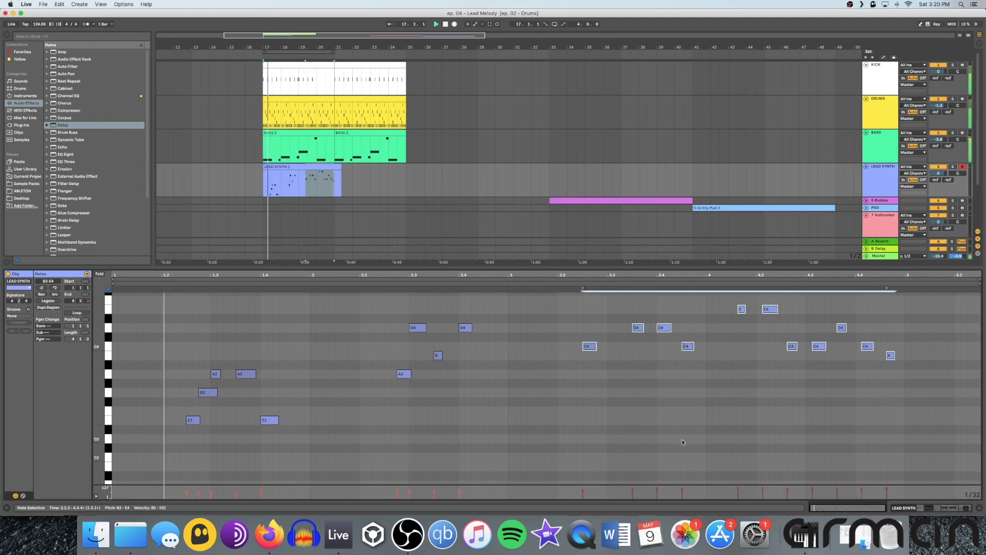
{"action": "left_click", "coordinate": [489, 406]}
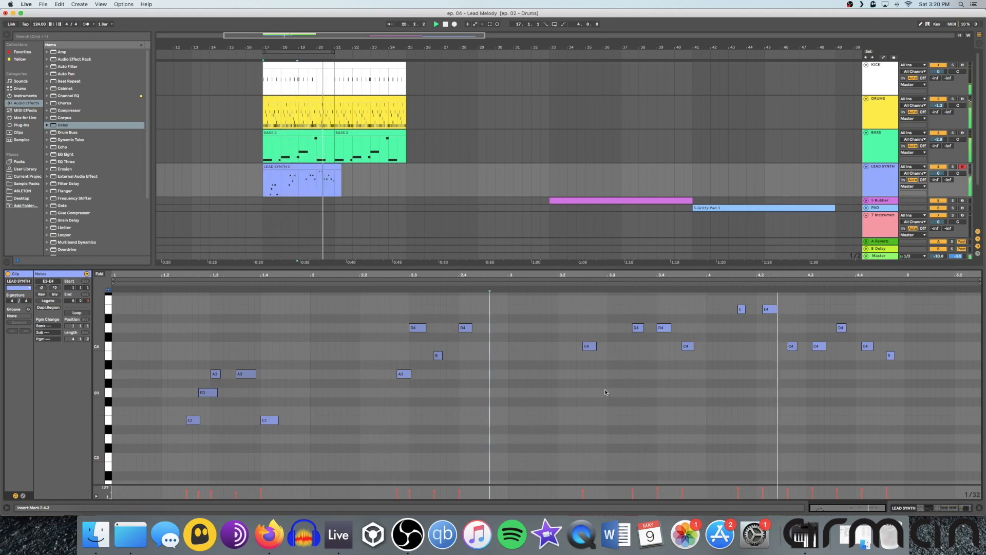
Transpose the short E4 note at 4.1.3 down to G3 and play the melody from the start.
{"action": "left_click", "coordinate": [741, 309]}
{"action": "key", "text": "Down"}
{"action": "key", "text": "Down"}
{"action": "key", "text": "Down"}
{"action": "key", "text": "Down"}
{"action": "key", "text": "Down"}
{"action": "key", "text": "Down"}
{"action": "key", "text": "Down"}
{"action": "key", "text": "Down"}
{"action": "key", "text": "Down"}
{"action": "key", "text": "space"}
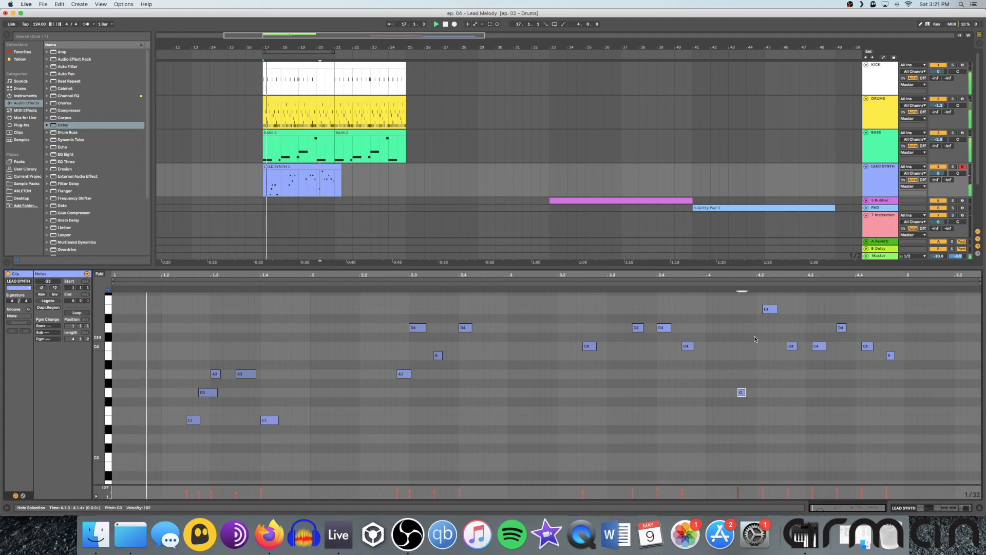
Raise the G3 note in bar 4 to A3 and shift it and the following E4 and C4 notes slightly earlier.
{"action": "scroll", "coordinate": [746, 337], "scroll_direction": "up", "scroll_amount": 1}
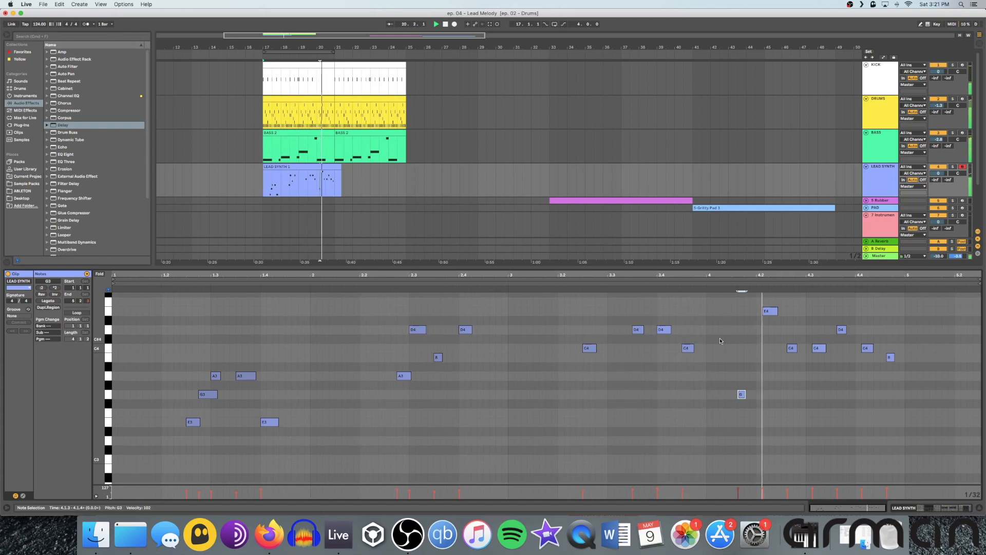
{"action": "left_click", "coordinate": [740, 394]}
{"action": "left_click_drag", "start_coordinate": [739, 394], "coordinate": [734, 386]}
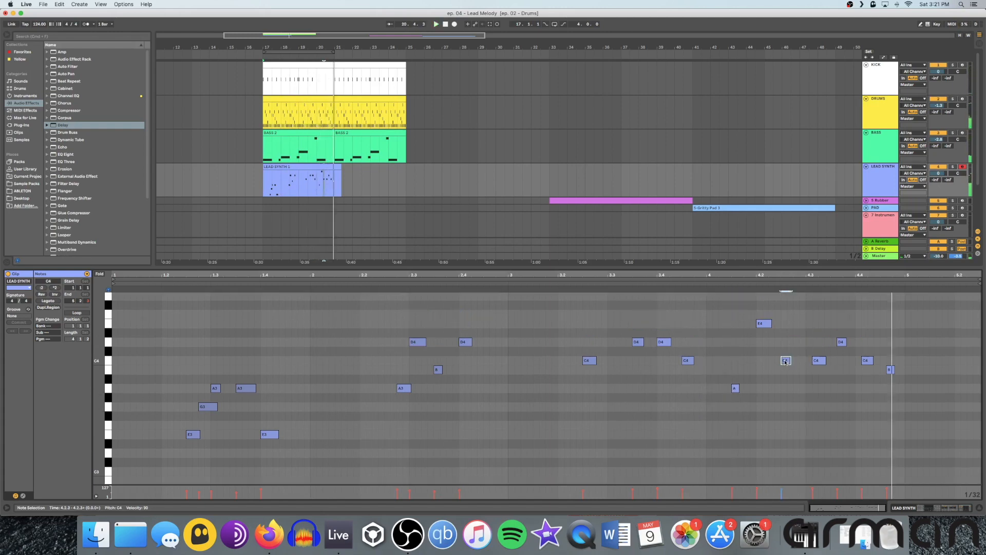
{"action": "key", "text": "space"}
{"action": "key", "text": "Right"}
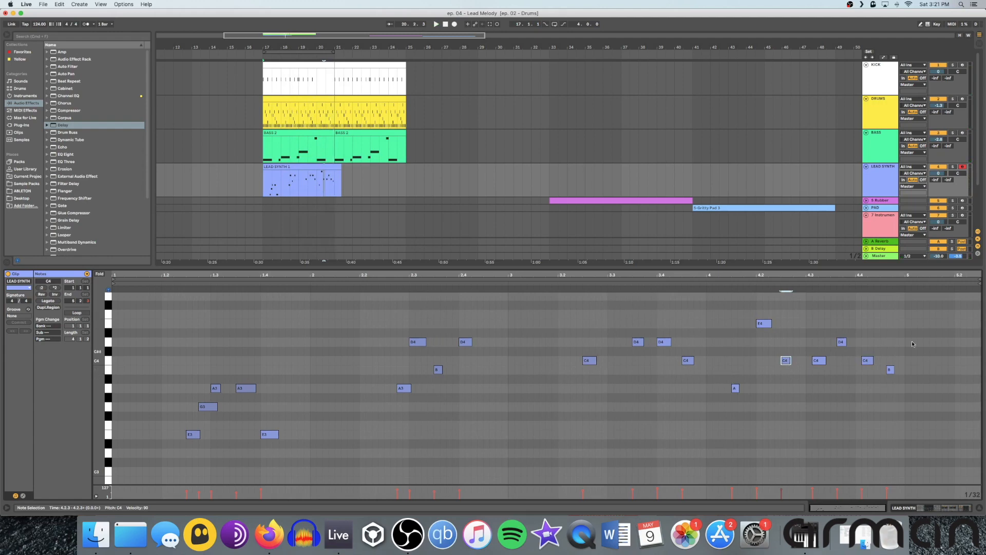
Discard the recorded draft melody and use the prepared Rubber clip at bars 17 to 25 in its place.
{"action": "left_click_drag", "start_coordinate": [136, 301], "coordinate": [935, 454]}
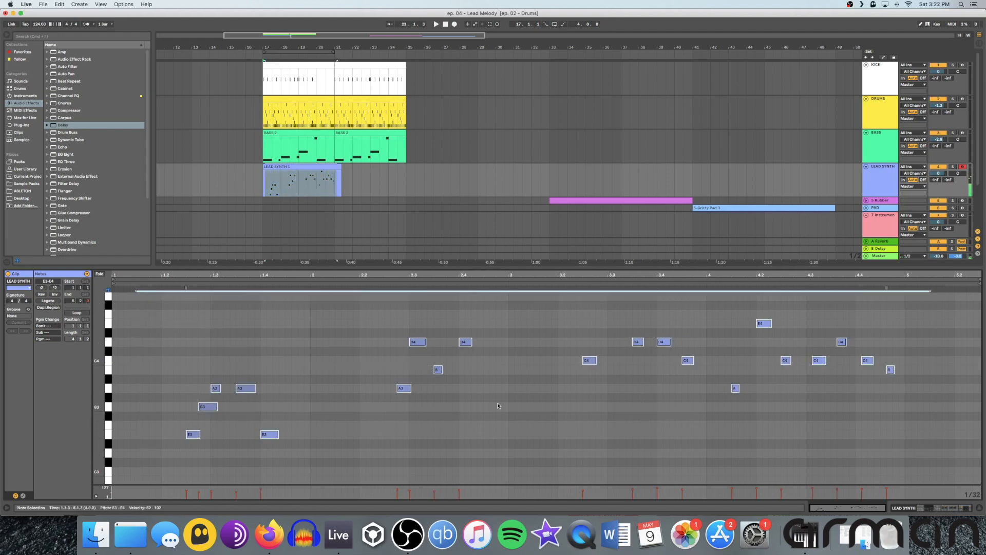
{"action": "key", "text": "Delete"}
{"action": "key", "text": "shift+Tab"}
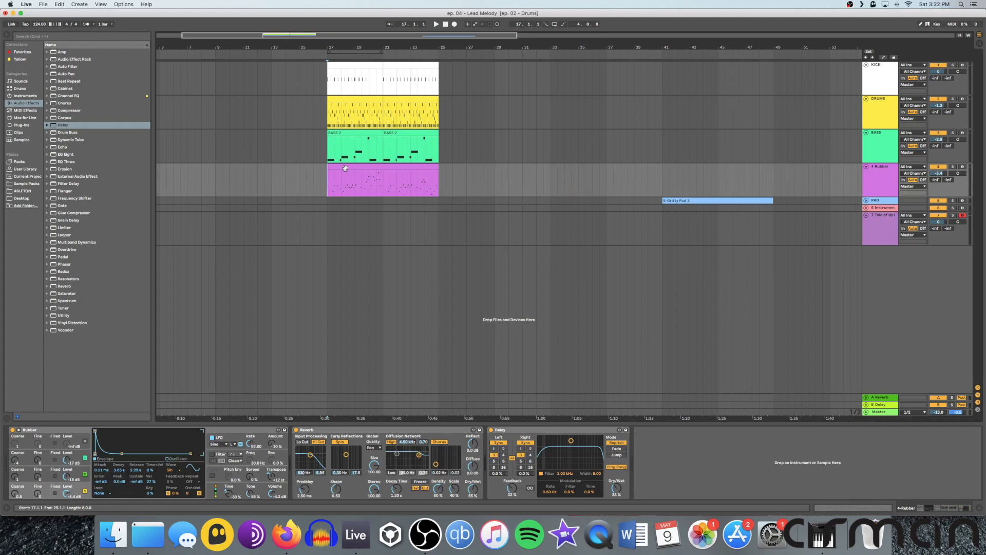
Open the Rubber clip's notes, listen to the eight-bar melody with the drums and bass, and select its span in the arrangement.
{"action": "double_click", "coordinate": [346, 168]}
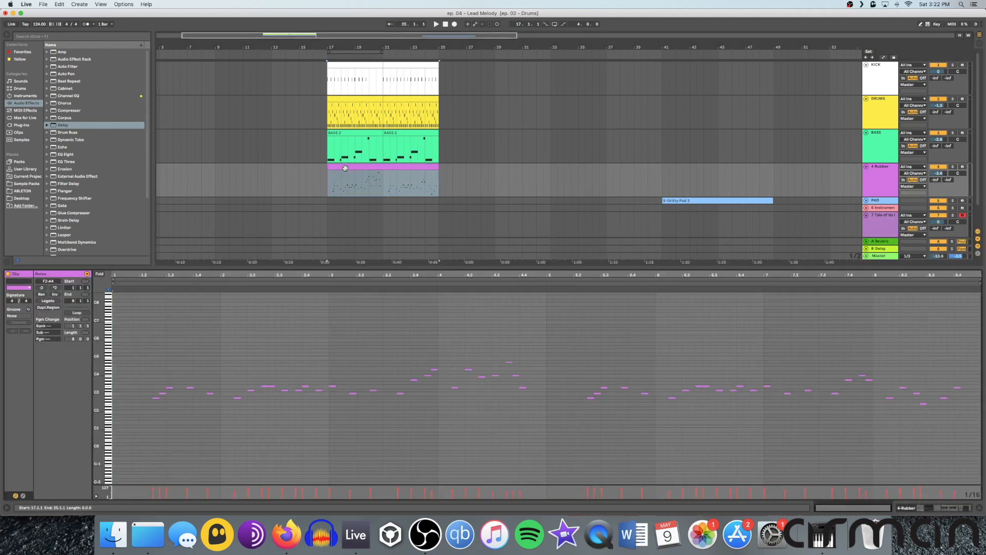
{"action": "key", "text": "space"}
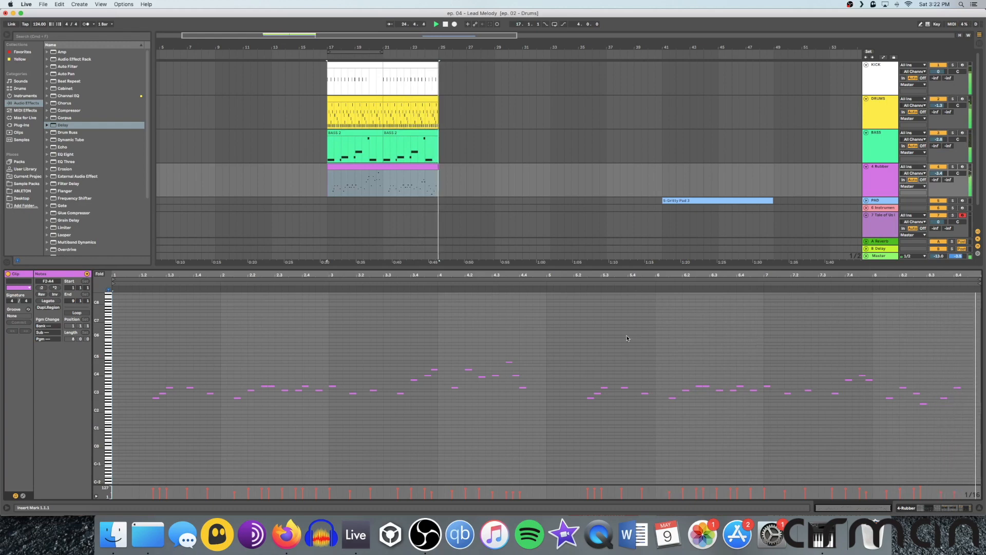
{"action": "left_click", "coordinate": [383, 184]}
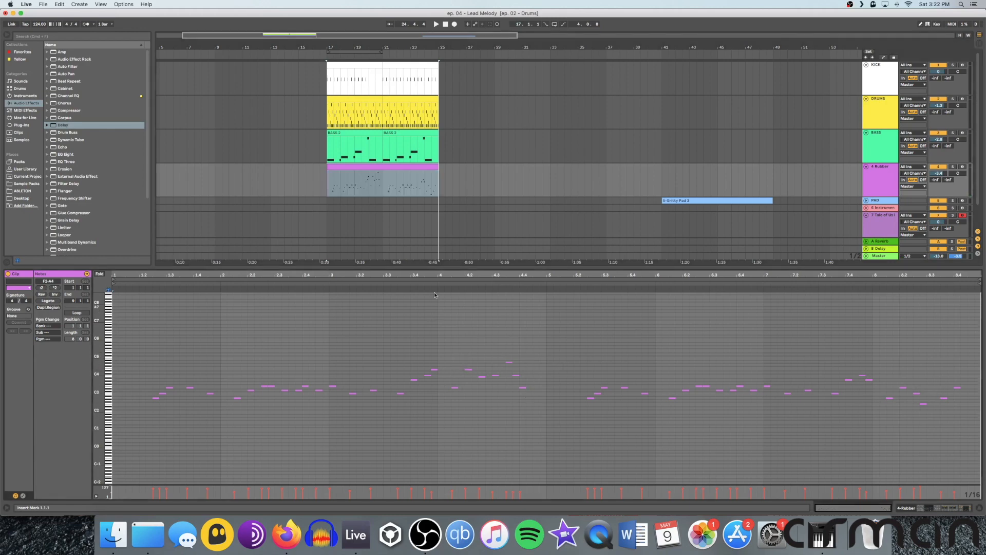
{"action": "left_click", "coordinate": [382, 187]}
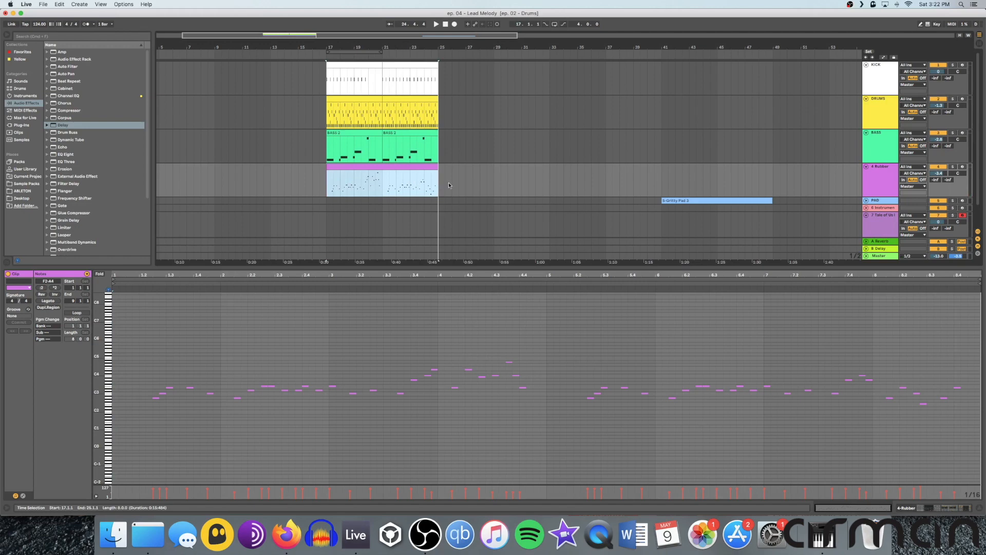
{"action": "scroll", "coordinate": [354, 182], "scroll_direction": "right", "scroll_amount": 1}
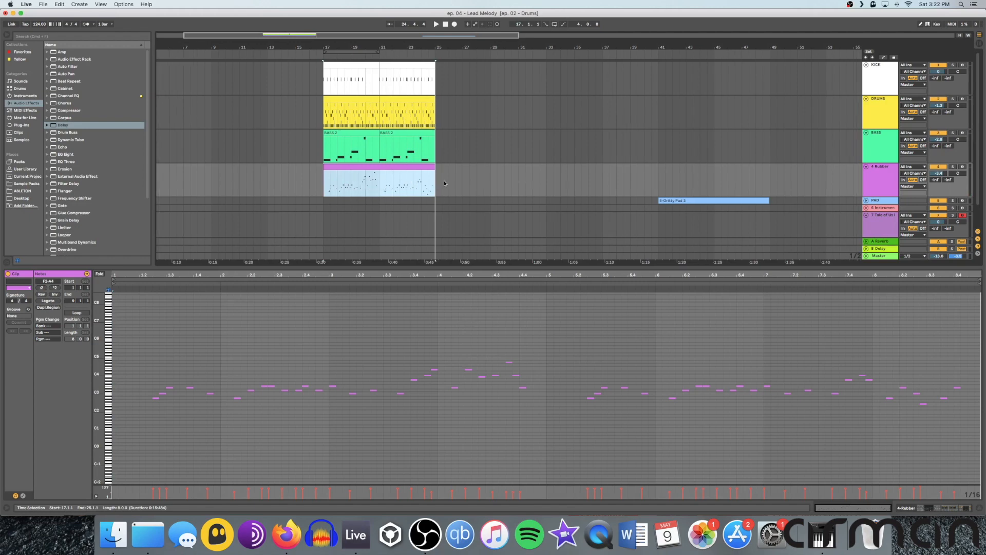
Split the eight-bar Rubber clip at bar 21 into two four-bar halves.
{"action": "scroll", "coordinate": [359, 185], "scroll_direction": "right", "scroll_amount": 5}
{"action": "left_click", "coordinate": [263, 180]}
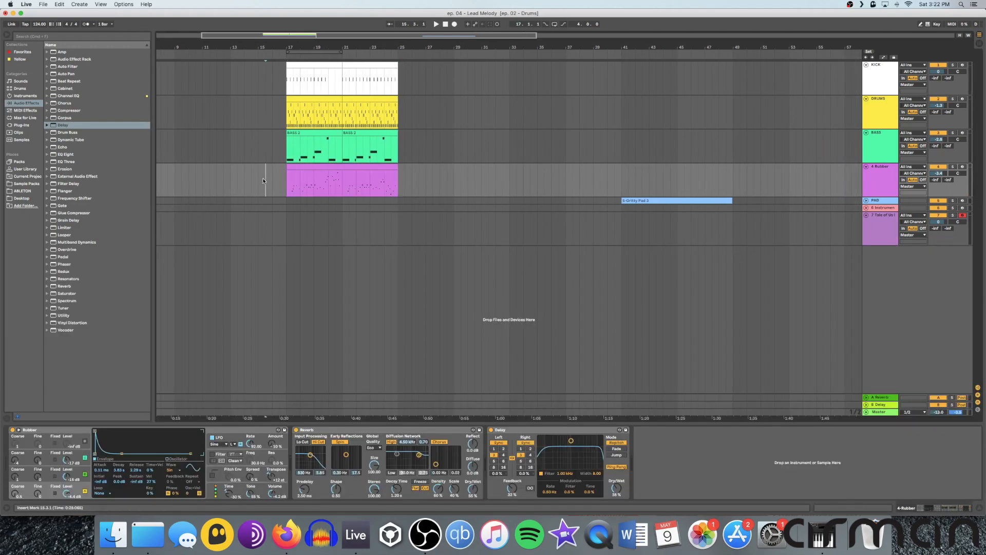
{"action": "scroll", "coordinate": [322, 101], "scroll_direction": "right", "scroll_amount": 1}
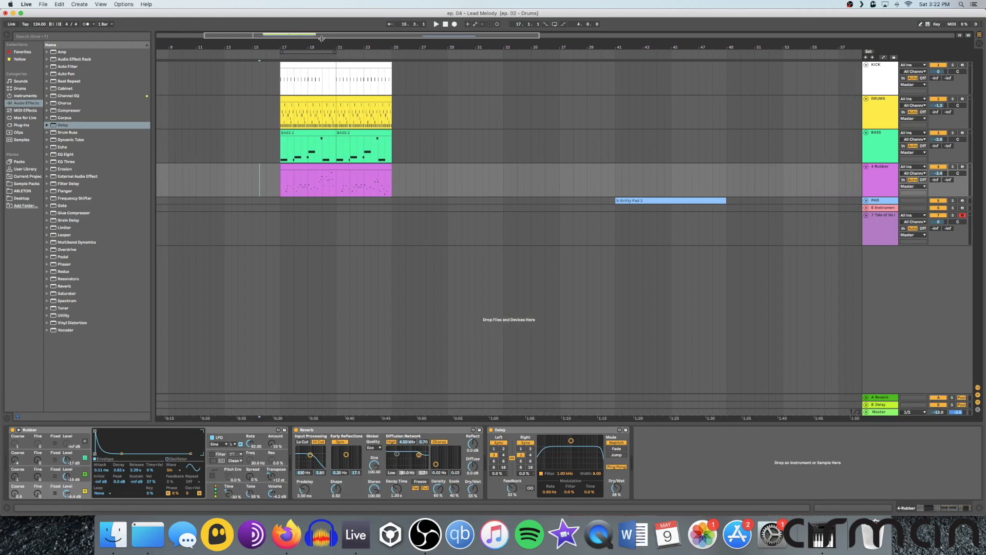
{"action": "left_click_drag", "start_coordinate": [310, 40], "coordinate": [361, 113]}
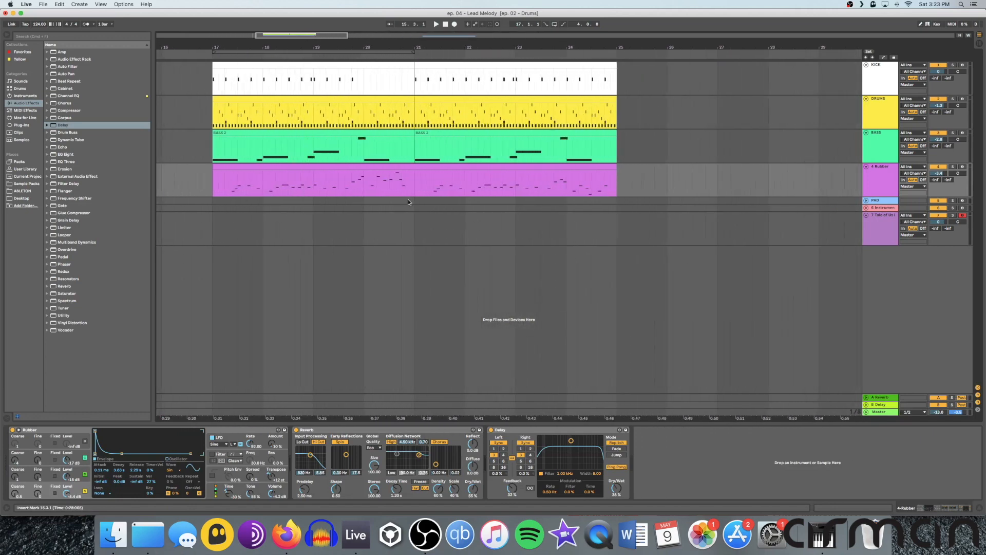
{"action": "left_click", "coordinate": [415, 185]}
{"action": "left_click", "coordinate": [401, 229]}
Swap the two halves of the Rubber melody within bars 17 to 25 and play the arrangement from bar 17.
{"action": "left_click_drag", "start_coordinate": [430, 169], "coordinate": [664, 172]}
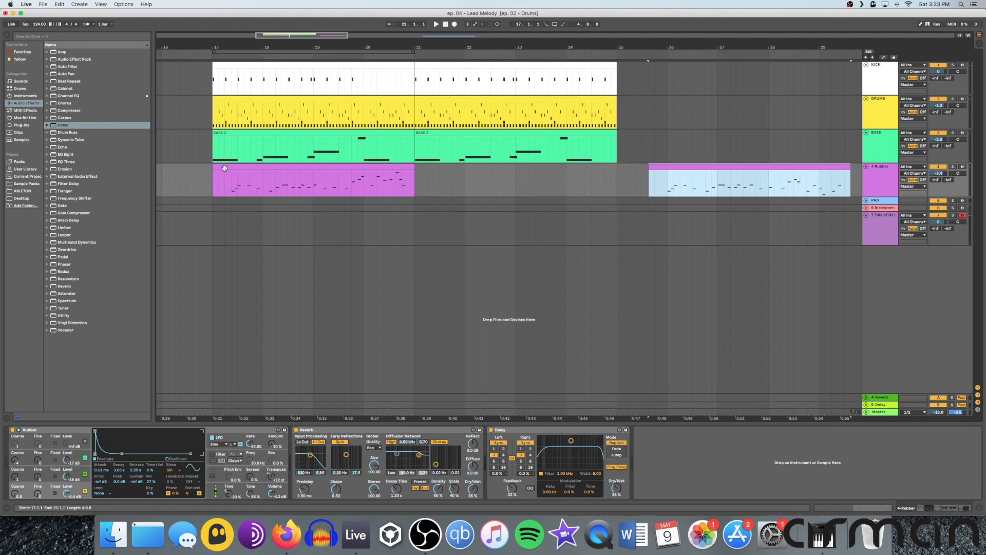
{"action": "left_click_drag", "start_coordinate": [223, 168], "coordinate": [422, 173]}
{"action": "left_click_drag", "start_coordinate": [737, 173], "coordinate": [291, 175]}
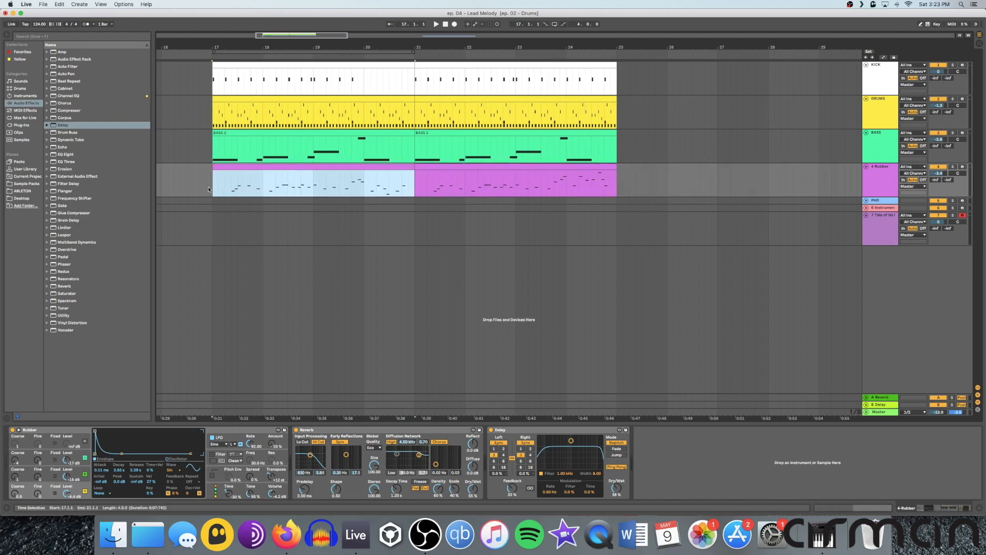
{"action": "key", "text": "space"}
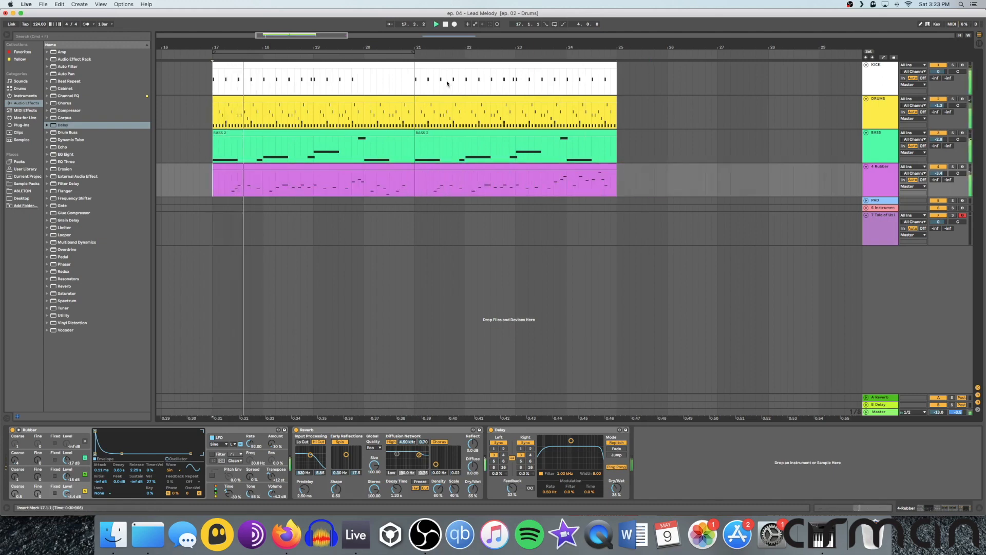
{"action": "scroll", "coordinate": [510, 127], "scroll_direction": "left", "scroll_amount": 5}
{"action": "scroll", "coordinate": [510, 127], "scroll_direction": "right", "scroll_amount": 2}
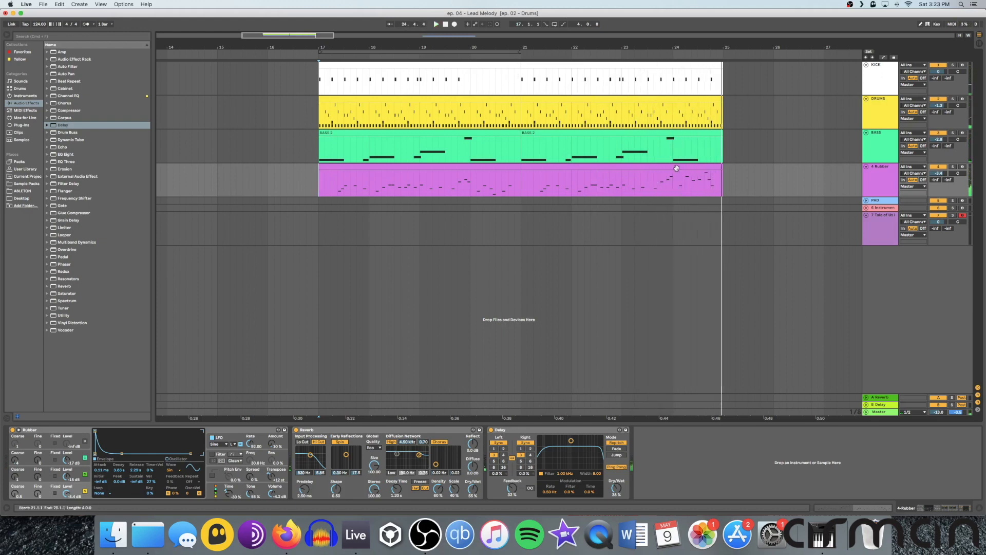
Open the notes of the Rubber clip at bars 17 to 21 and listen to its last two bars.
{"action": "double_click", "coordinate": [448, 168]}
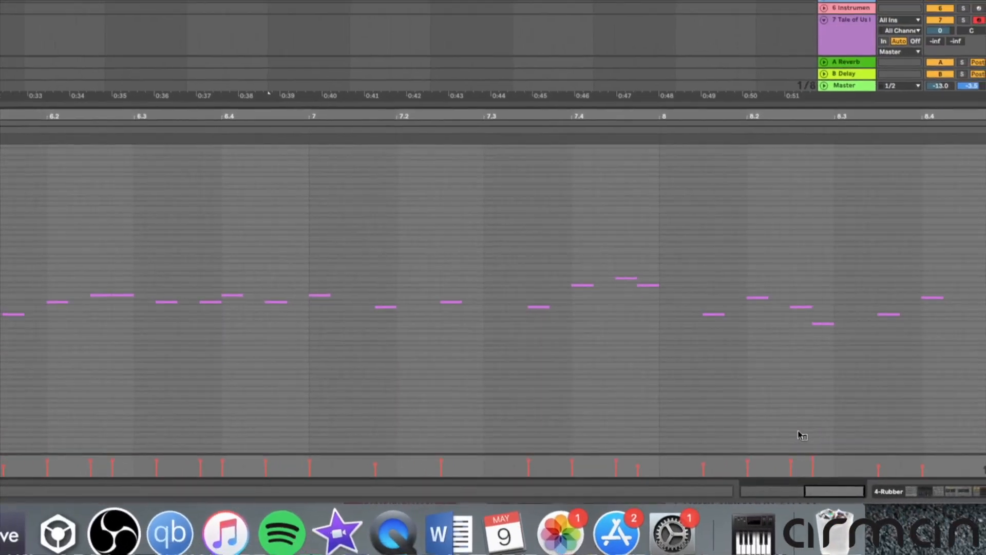
{"action": "left_click", "coordinate": [314, 133]}
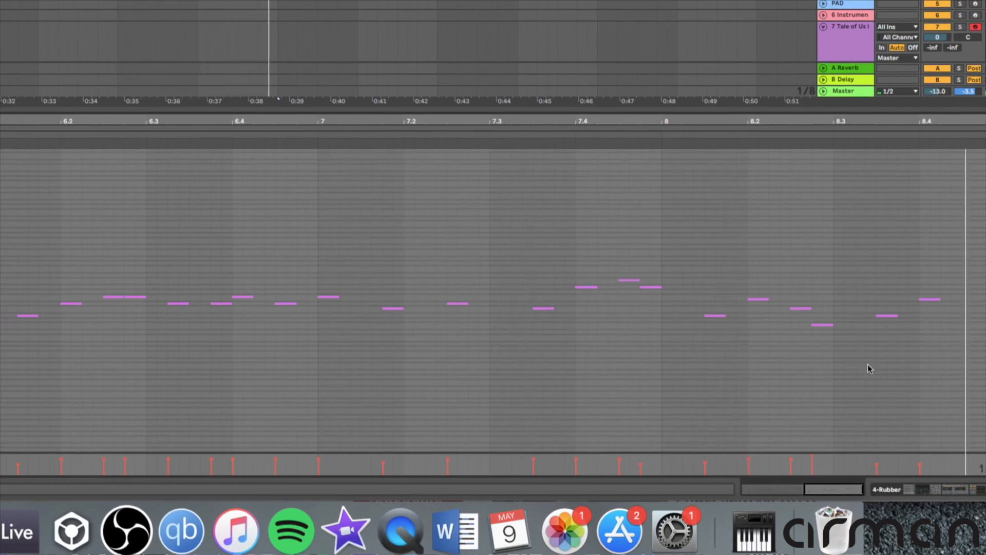
{"action": "key", "text": "space"}
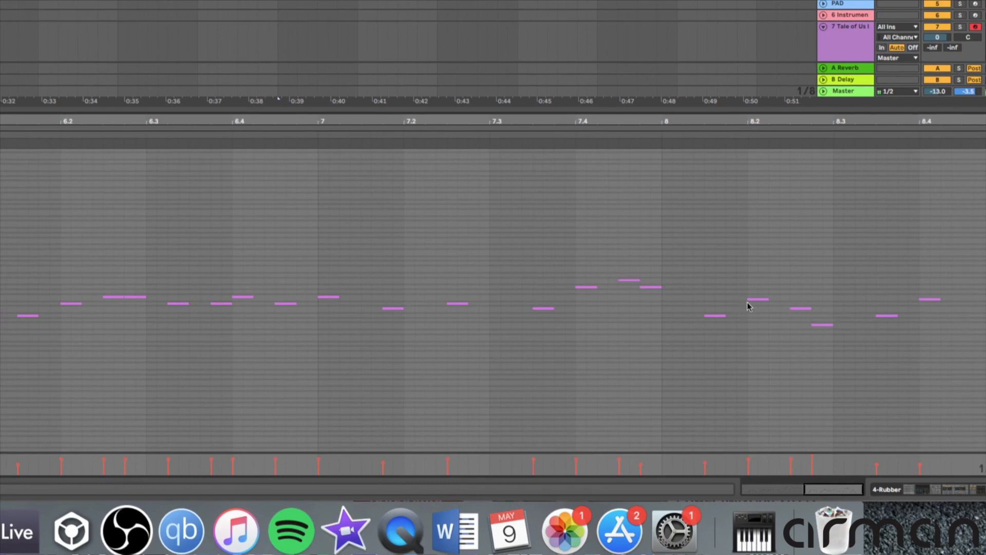
{"action": "left_click", "coordinate": [501, 133]}
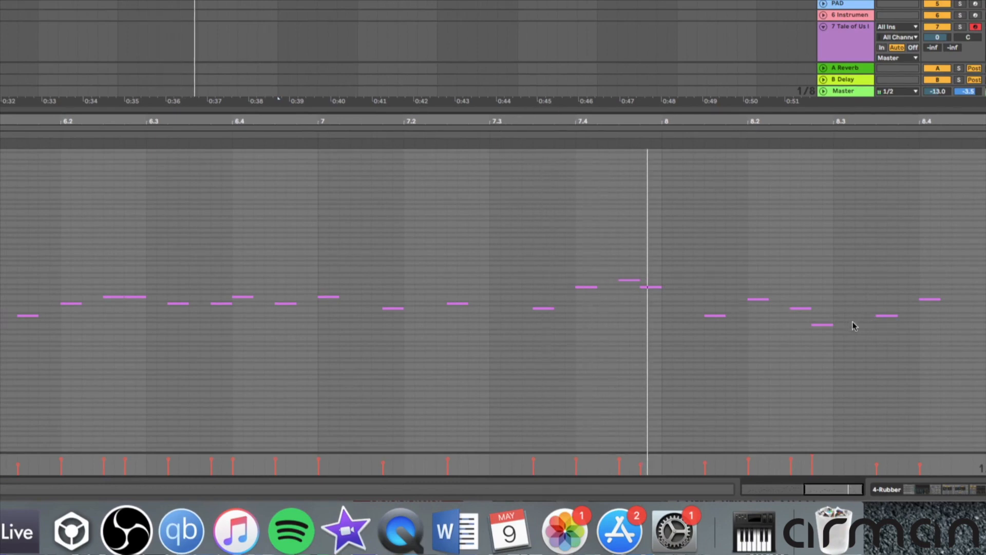
Raise the velocity of the clip's last two notes, at 8.3.3 and 8.4, and listen to the ending with the other tracks.
{"action": "left_click", "coordinate": [894, 316]}
{"action": "key", "text": "space"}
{"action": "scroll", "coordinate": [898, 310], "scroll_direction": "right", "scroll_amount": 2}
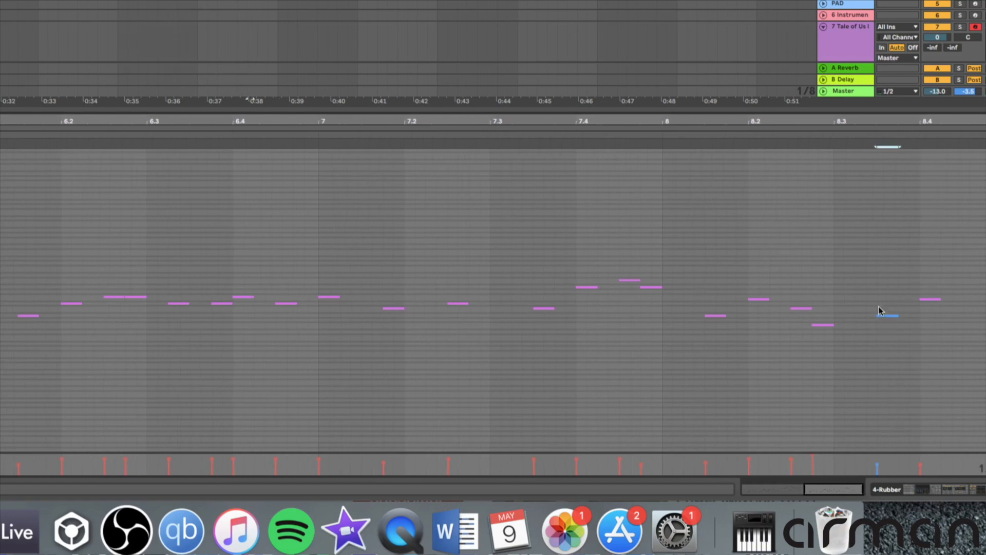
{"action": "scroll", "coordinate": [899, 453], "scroll_direction": "left", "scroll_amount": 1}
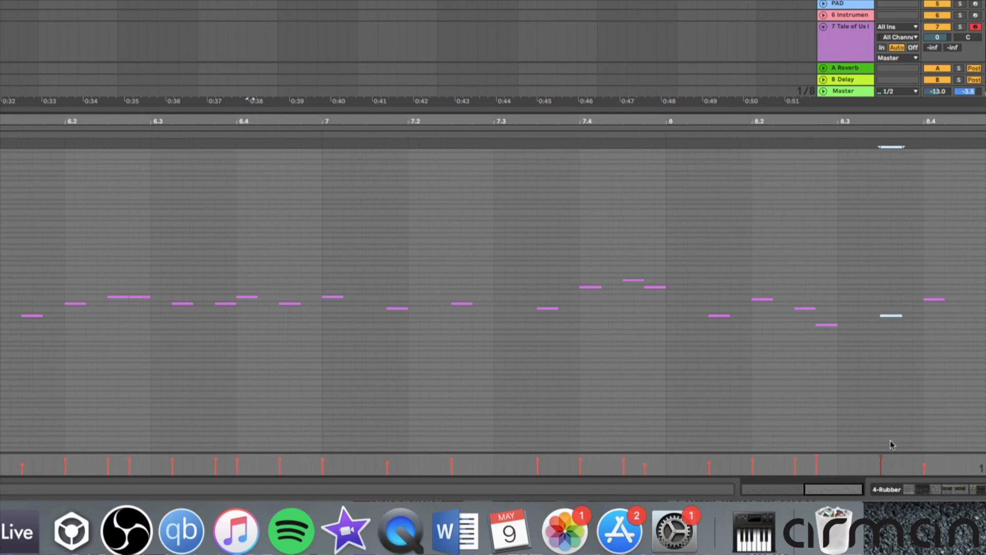
{"action": "left_click_drag", "start_coordinate": [932, 302], "coordinate": [930, 304]}
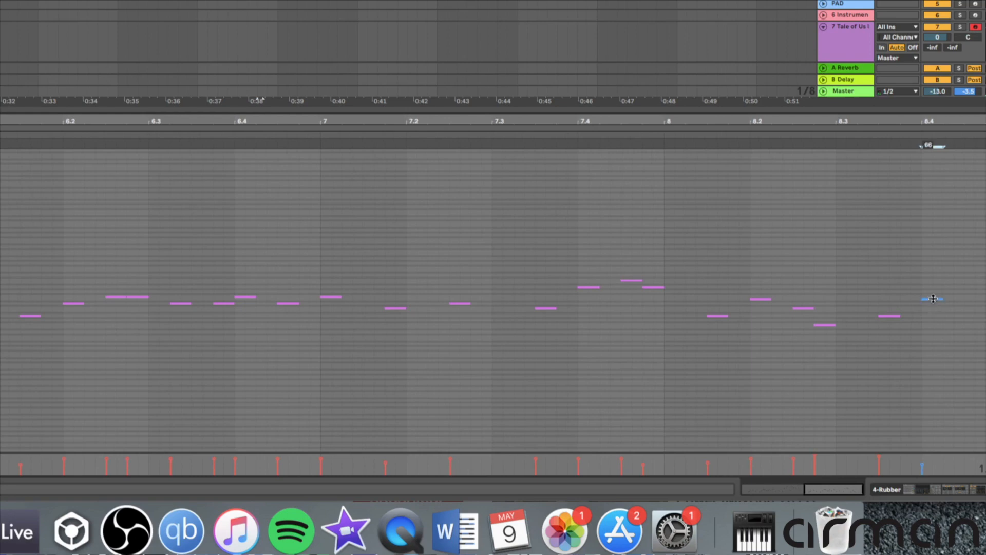
{"action": "scroll", "coordinate": [933, 298], "scroll_direction": "up", "scroll_amount": 1}
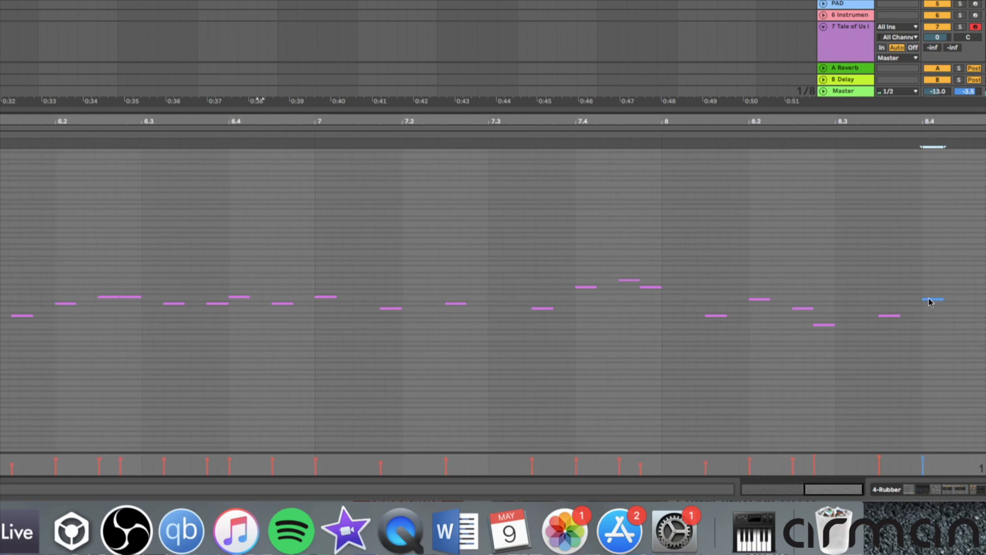
{"action": "left_click", "coordinate": [820, 325]}
{"action": "left_click", "coordinate": [802, 309]}
{"action": "scroll", "coordinate": [295, 136], "scroll_direction": "right", "scroll_amount": 1}
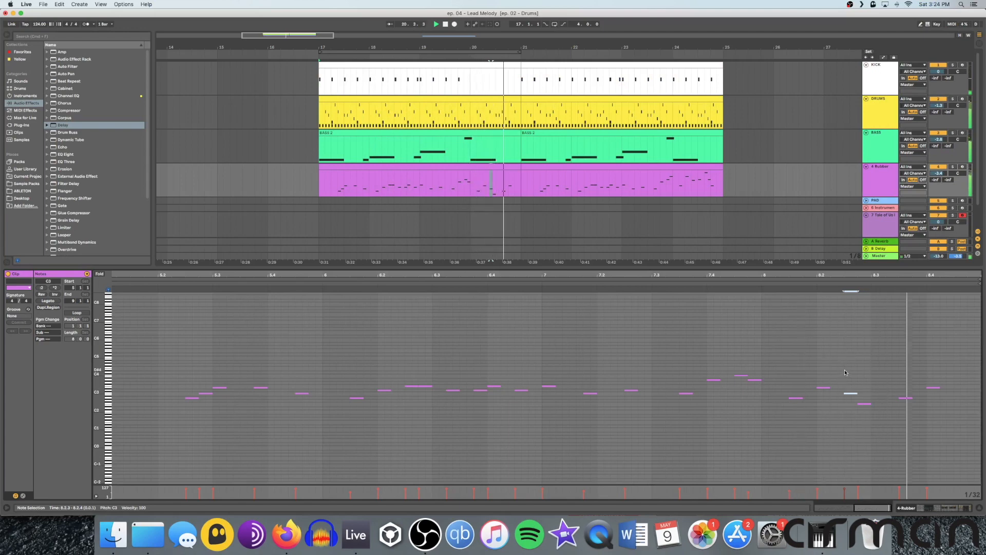
{"action": "key", "text": "space"}
Set the velocity of the B3 note at 4.2.3 in the second Rubber clip to 127, play it and return to the device view.
{"action": "left_click", "coordinate": [677, 177]}
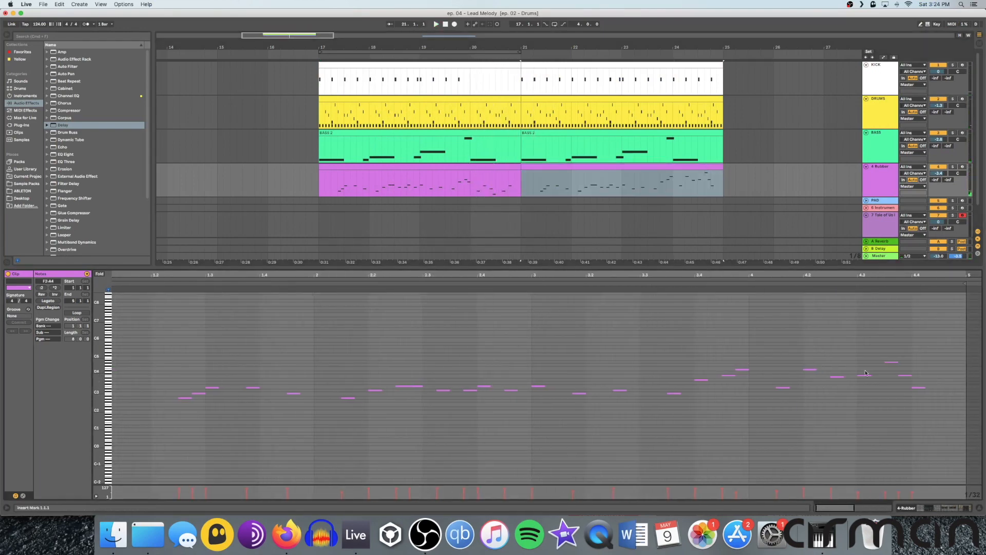
{"action": "left_click", "coordinate": [891, 362]}
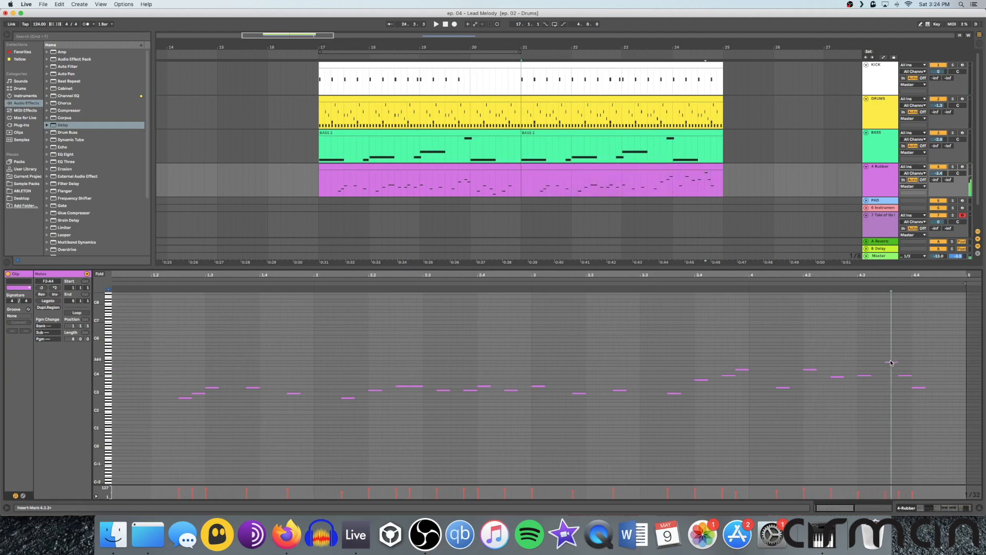
{"action": "double_click", "coordinate": [889, 362]}
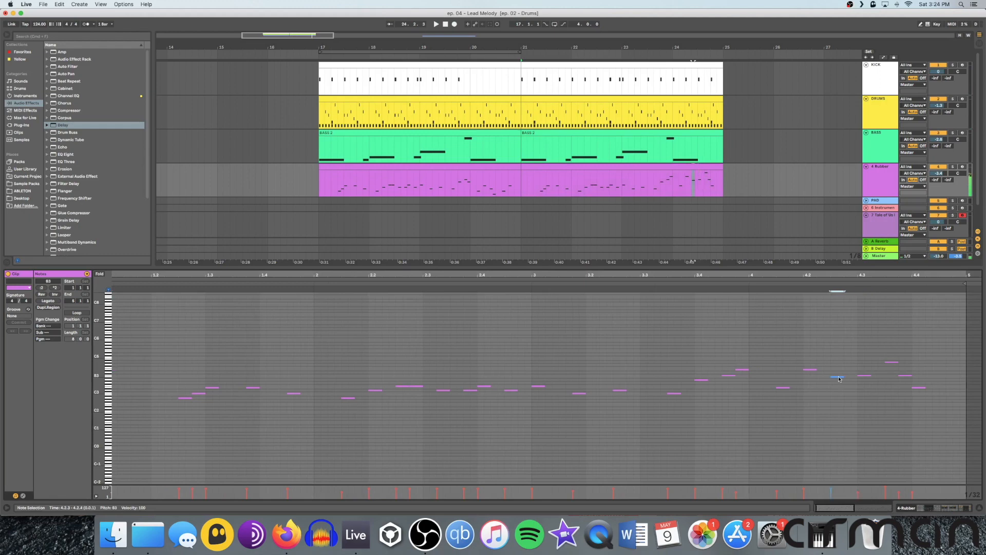
{"action": "key", "text": "space"}
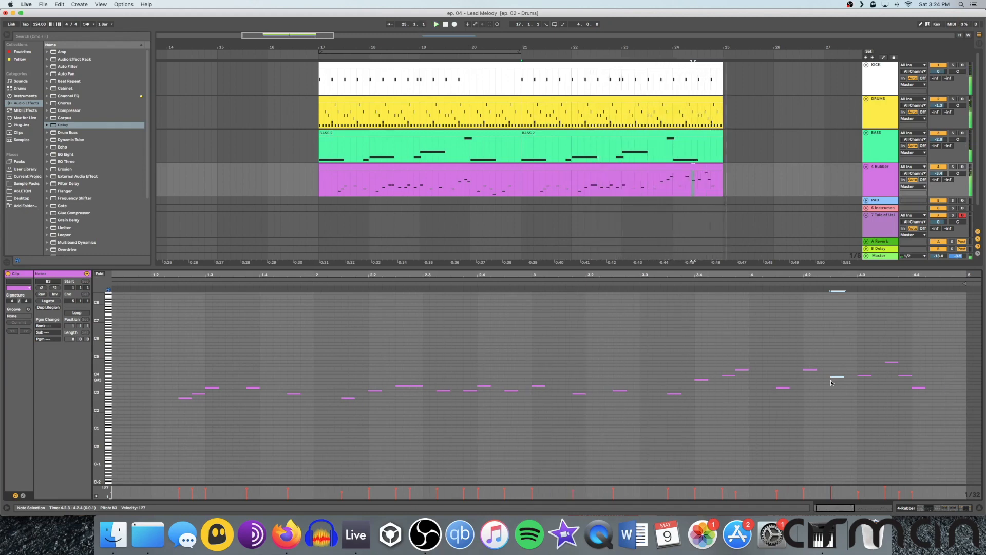
{"action": "key", "text": "shift+Tab"}
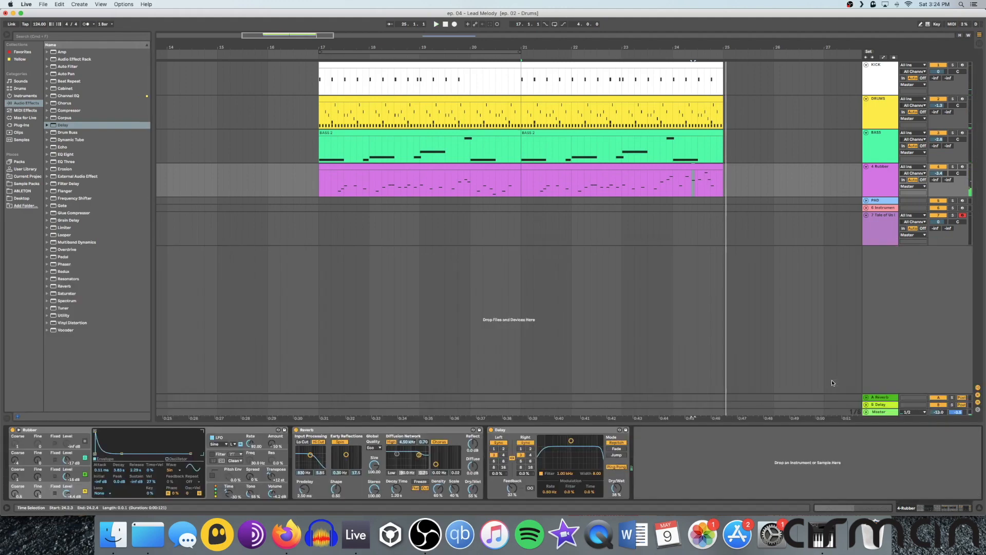
{"action": "scroll", "coordinate": [577, 288], "scroll_direction": "right", "scroll_amount": 3}
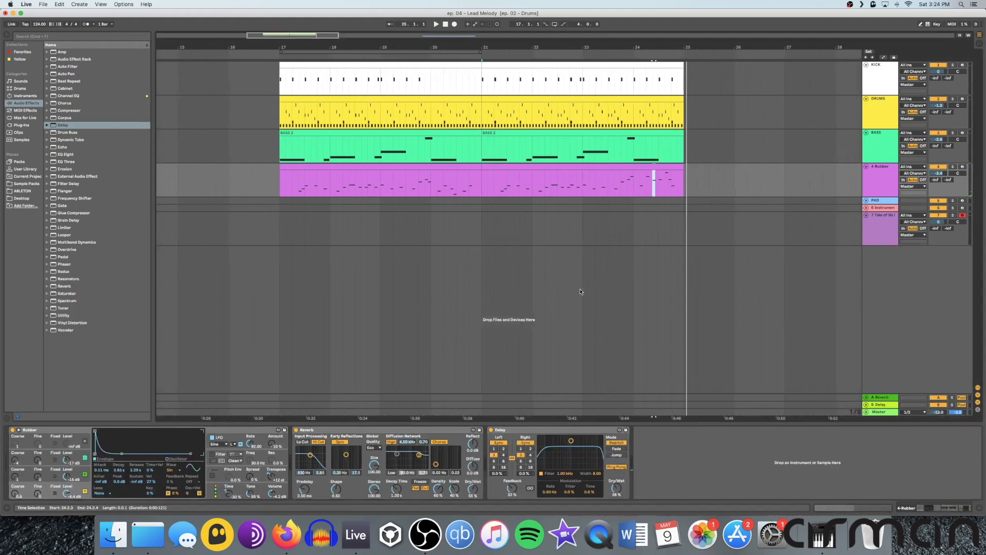
{"action": "scroll", "coordinate": [565, 295], "scroll_direction": "left", "scroll_amount": 3}
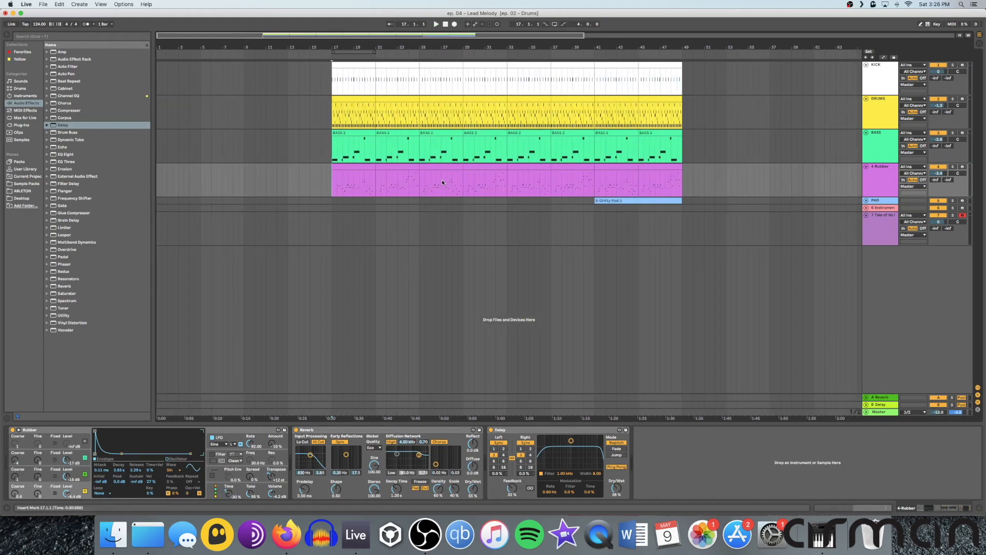
Play the extended arrangement from bar 17 and delete the Rubber clips between bars 25 and 33.
{"action": "key", "text": "space"}
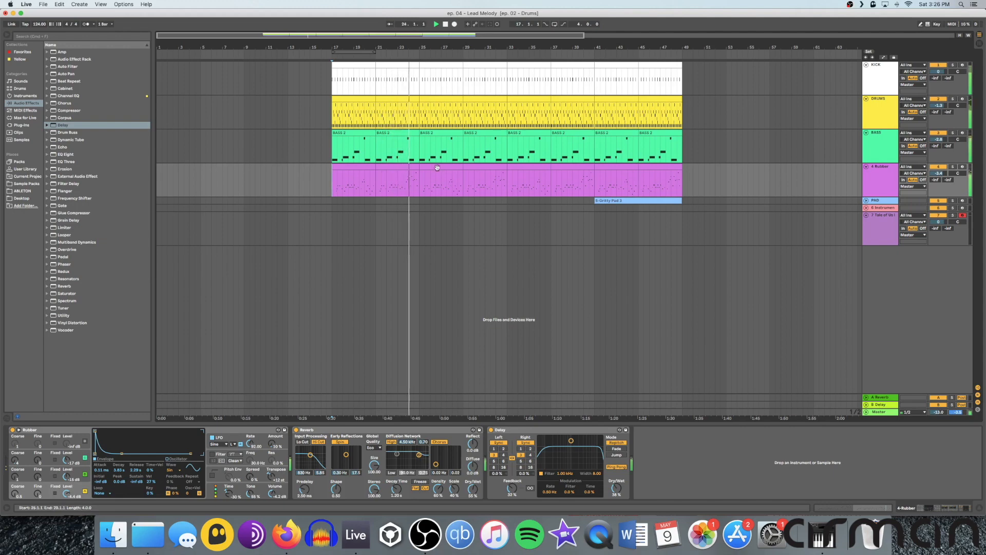
{"action": "left_click", "coordinate": [437, 168]}
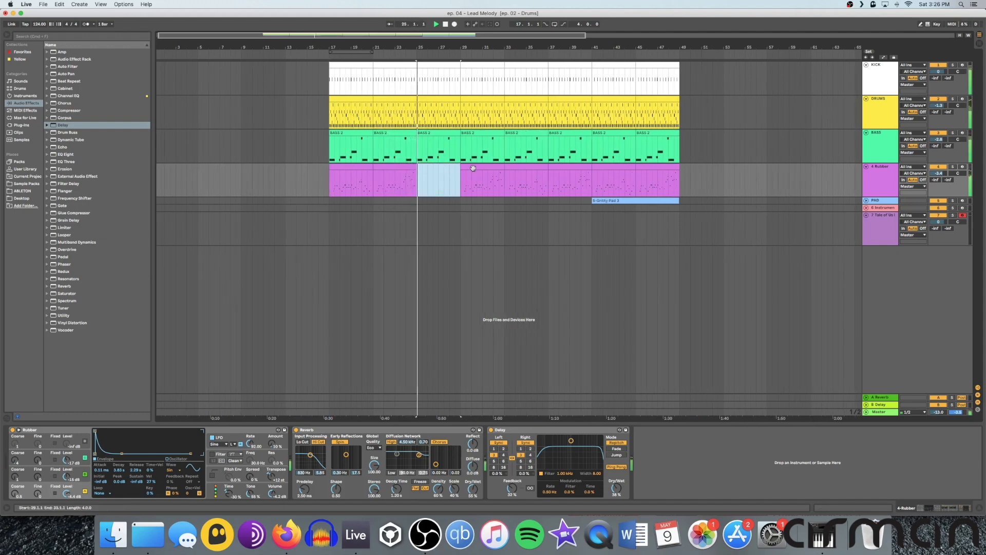
{"action": "left_click_drag", "start_coordinate": [473, 168], "coordinate": [516, 168]}
{"action": "key", "text": "Delete"}
{"action": "left_click", "coordinate": [534, 228]}
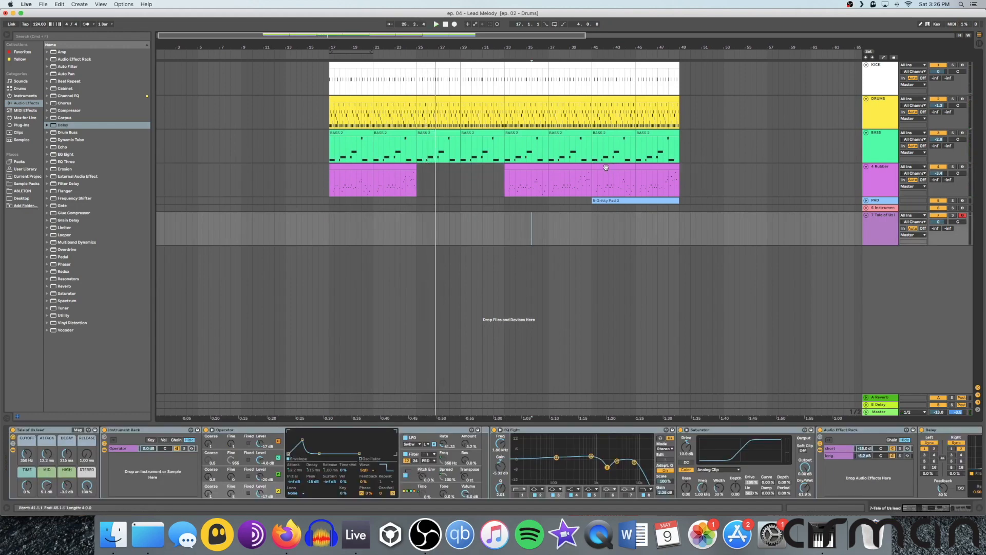
Unfold the Instrument Rack track, arm it for recording and move it directly below the Rubber track.
{"action": "left_click", "coordinate": [865, 208]}
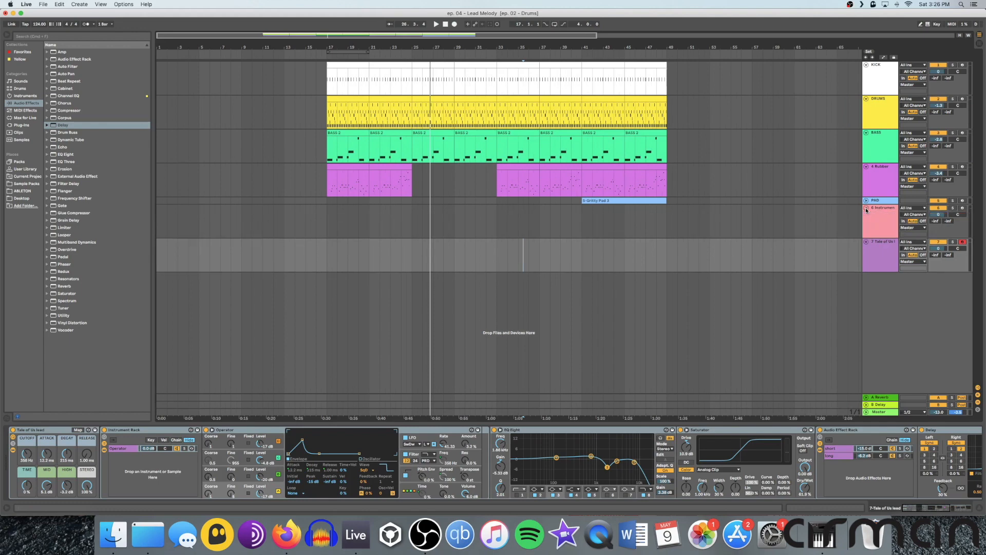
{"action": "left_click", "coordinate": [963, 209]}
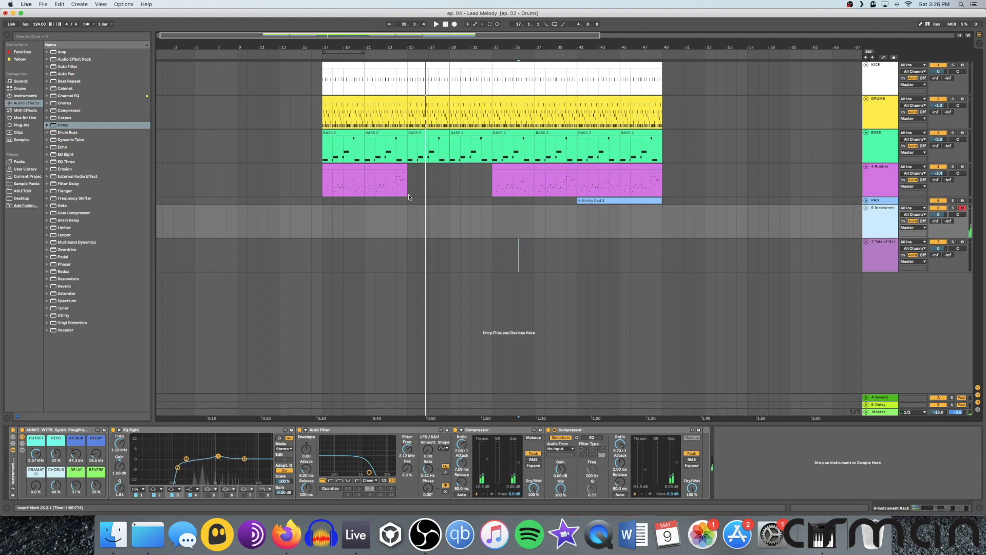
{"action": "left_click_drag", "start_coordinate": [871, 216], "coordinate": [873, 200]}
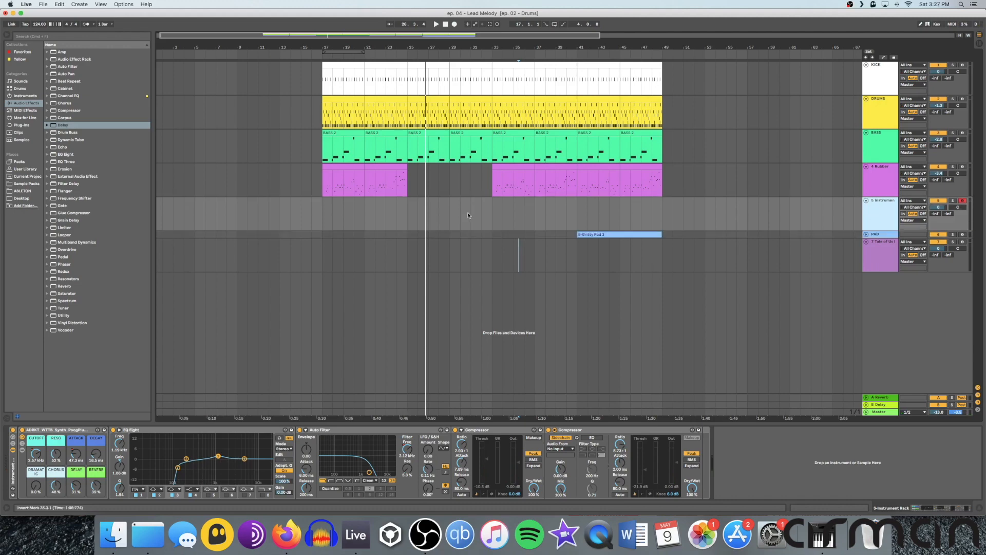
Rename the Rubber track LEAD SYNTH and the Instrument Rack track SUPPORTING SYNTH, widening the track headers to fit the full names.
{"action": "left_click", "coordinate": [884, 171]}
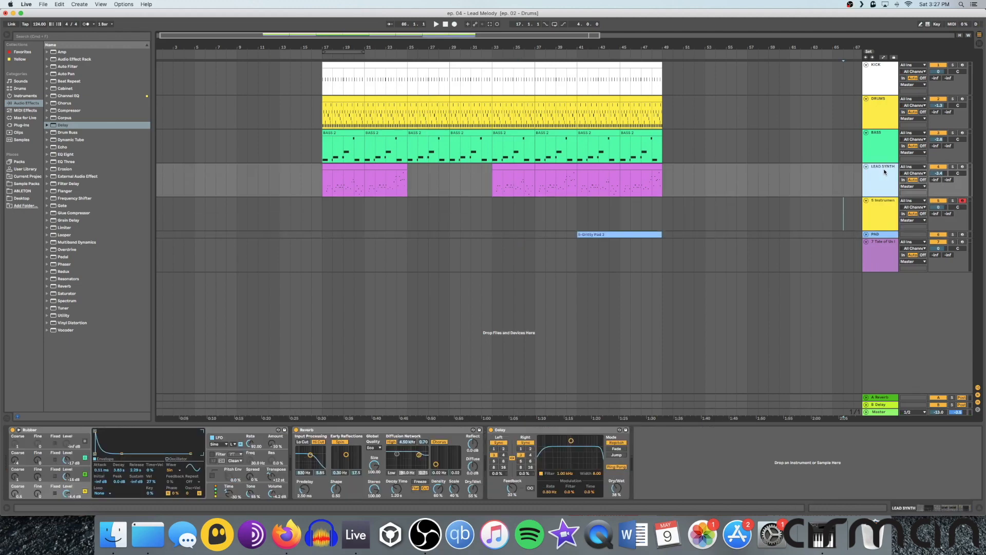
{"action": "left_click", "coordinate": [880, 216]}
{"action": "key", "text": "super+r"}
{"action": "type", "text": "SUPPORTING SYNTH"}
{"action": "key", "text": "Return"}
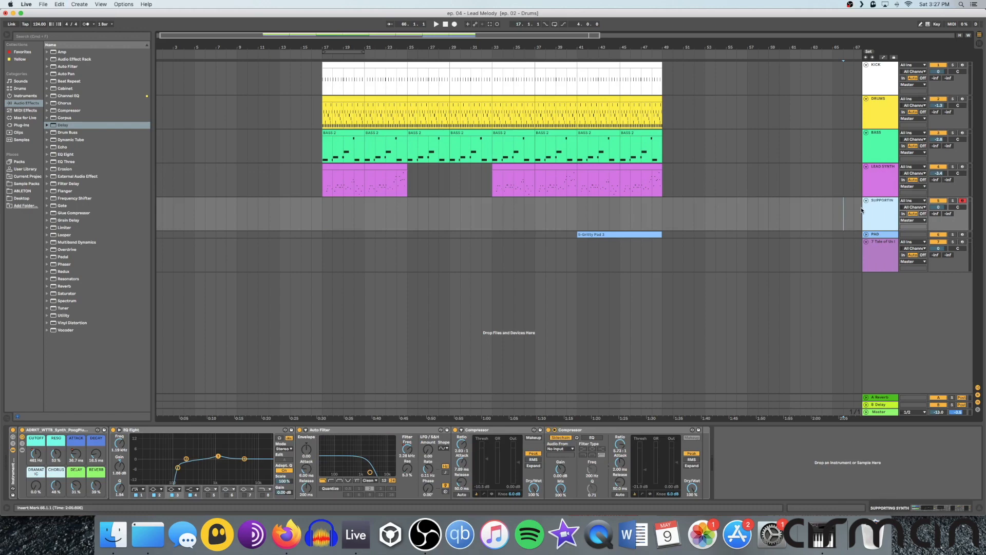
{"action": "left_click_drag", "start_coordinate": [862, 207], "coordinate": [825, 209]}
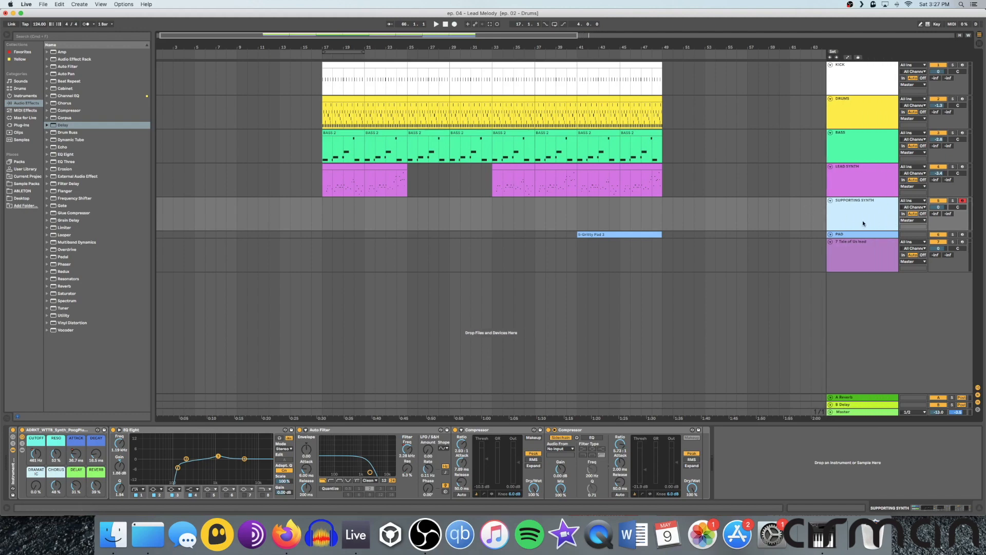
Delete the two LEAD SYNTH clips between bars 41 and 49.
{"action": "left_click", "coordinate": [325, 207]}
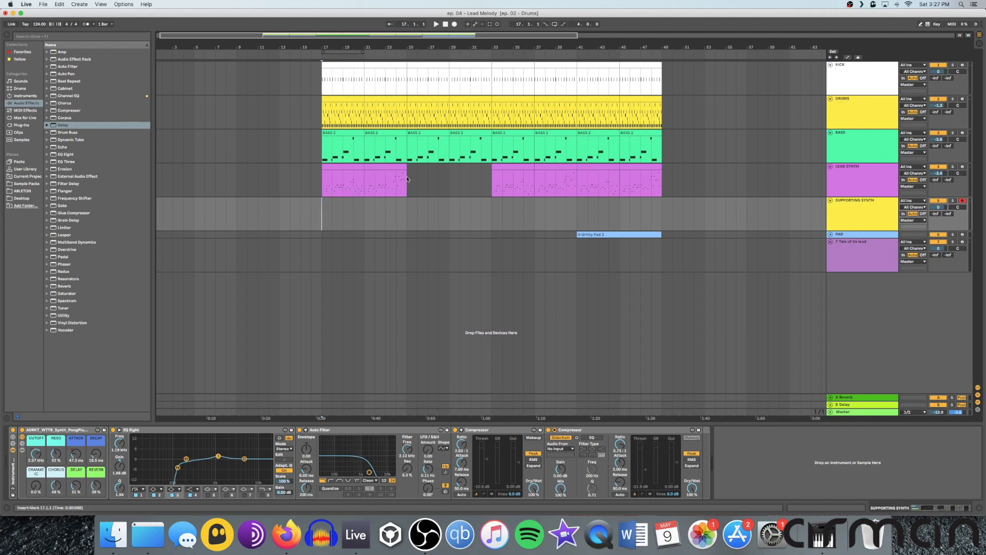
{"action": "left_click", "coordinate": [606, 171]}
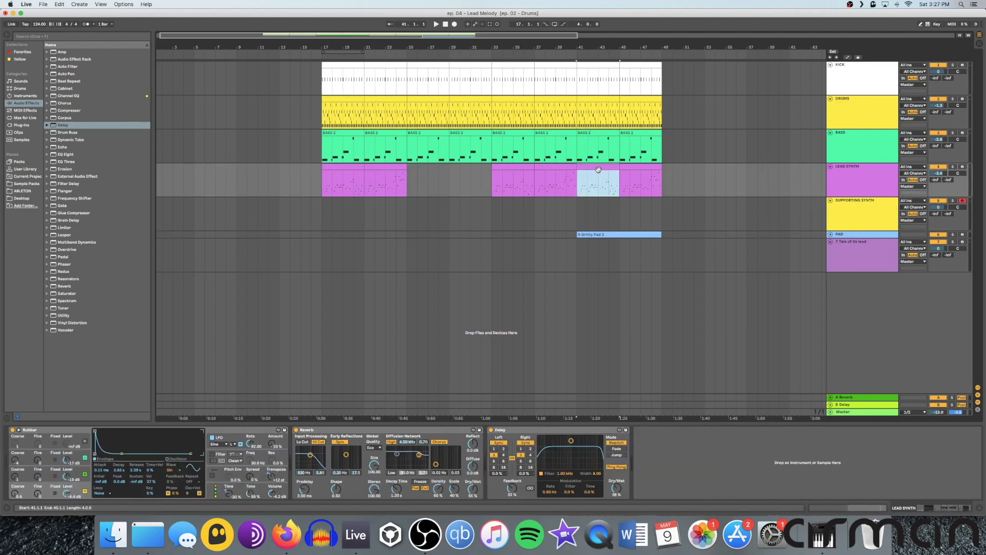
{"action": "key", "text": "Delete"}
{"action": "left_click", "coordinate": [635, 168]}
{"action": "key", "text": "Delete"}
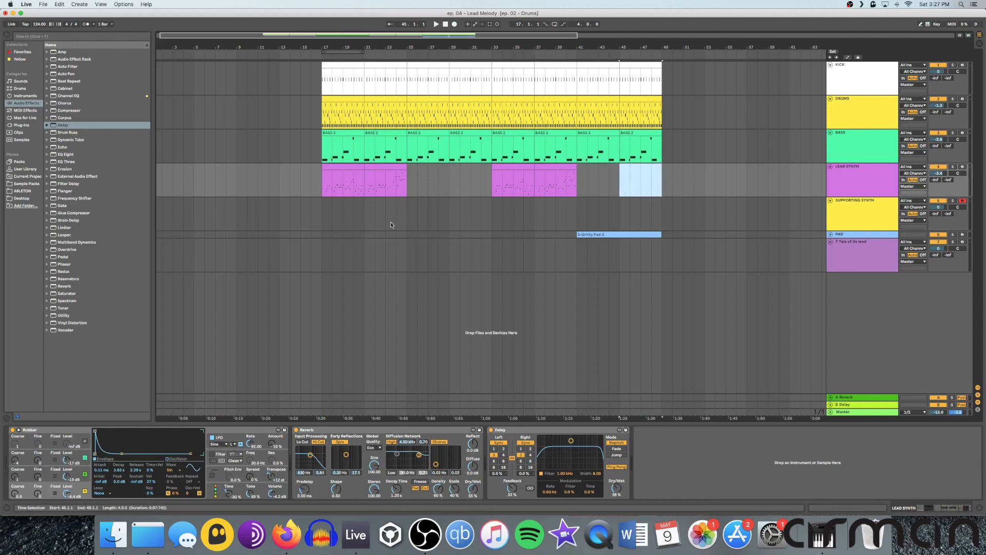
Record an eight-bar melody on the SUPPORTING SYNTH track from bar 25 to bar 33, filling the gap between the lead clips.
{"action": "left_click", "coordinate": [324, 188]}
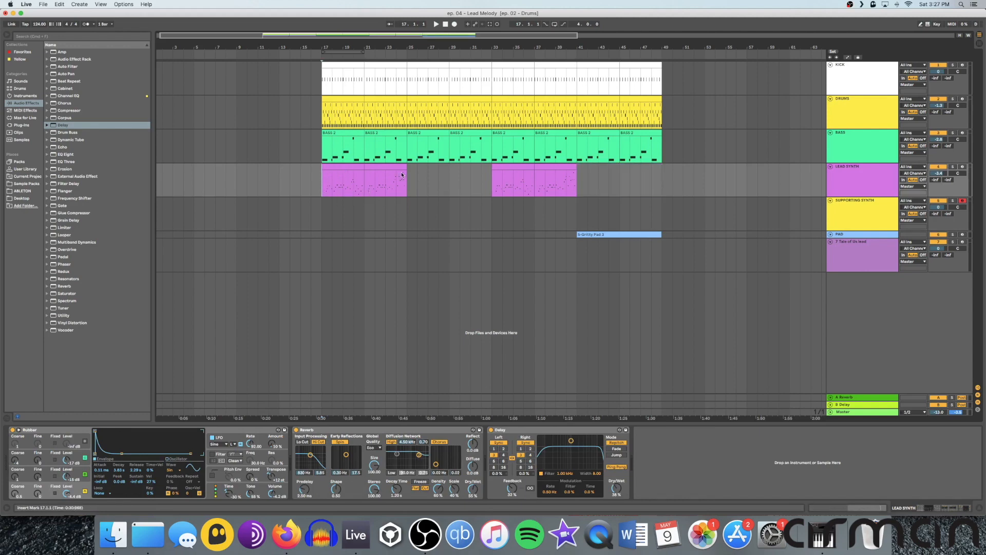
{"action": "left_click", "coordinate": [407, 213]}
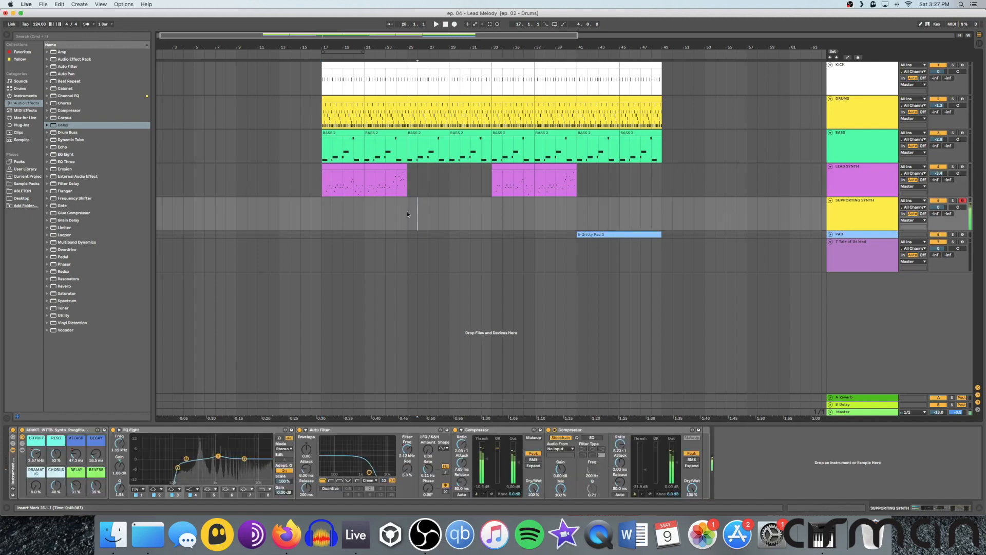
{"action": "left_click", "coordinate": [493, 206]}
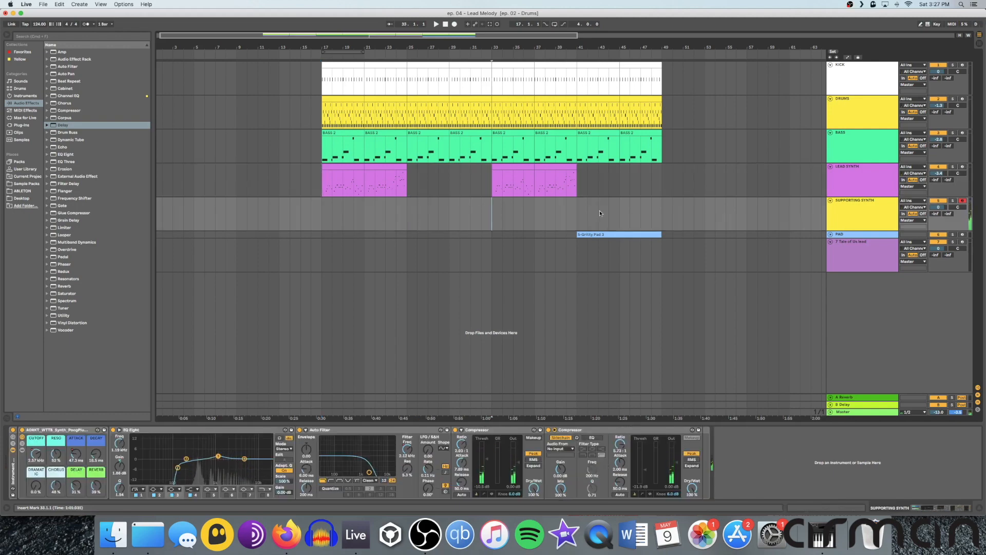
{"action": "left_click", "coordinate": [406, 213]}
{"action": "key", "text": "space"}
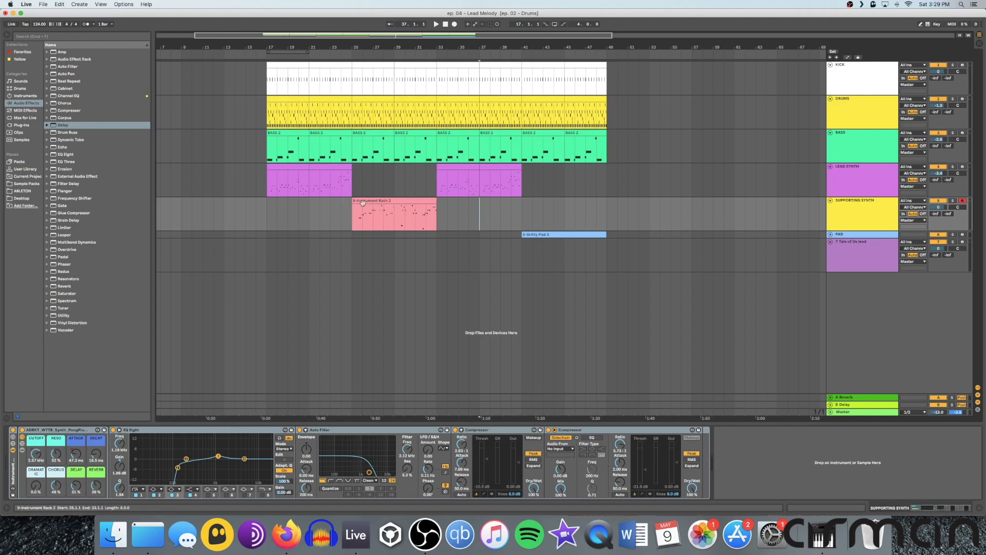
Open the recorded SUPPORTING SYNTH clip's notes and play the arrangement from bar 25 to review the melody.
{"action": "scroll", "coordinate": [393, 202], "scroll_direction": "right", "scroll_amount": 1}
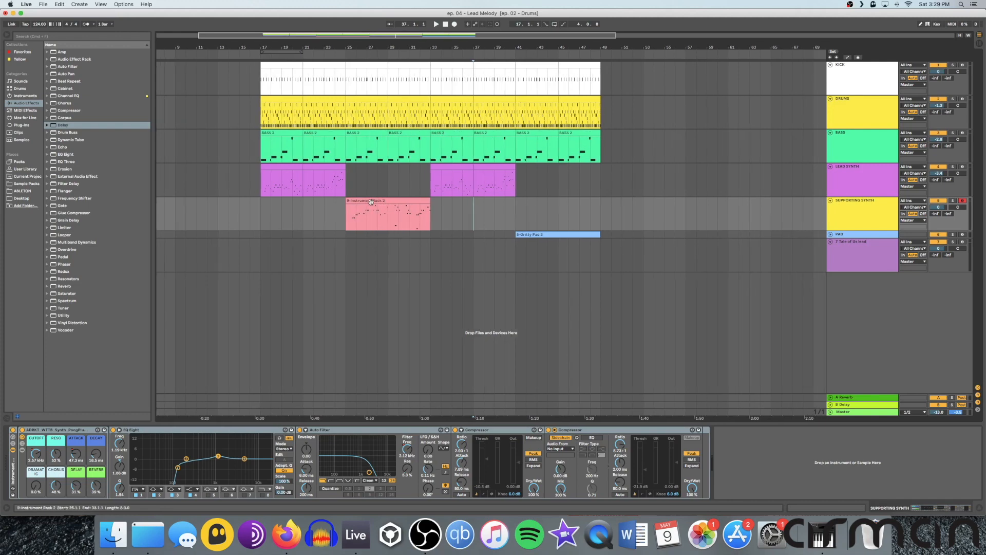
{"action": "double_click", "coordinate": [393, 202]}
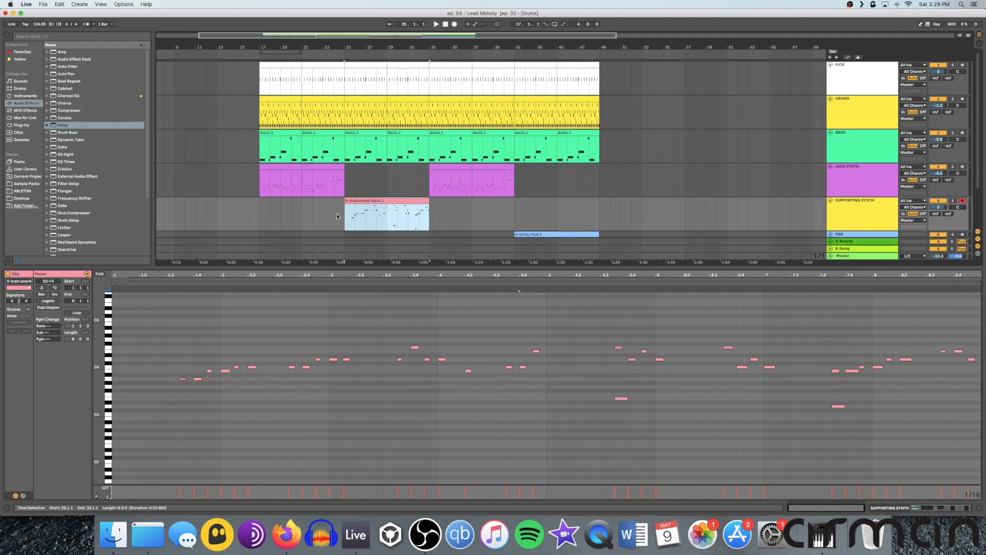
{"action": "left_click", "coordinate": [349, 216]}
{"action": "key", "text": "space"}
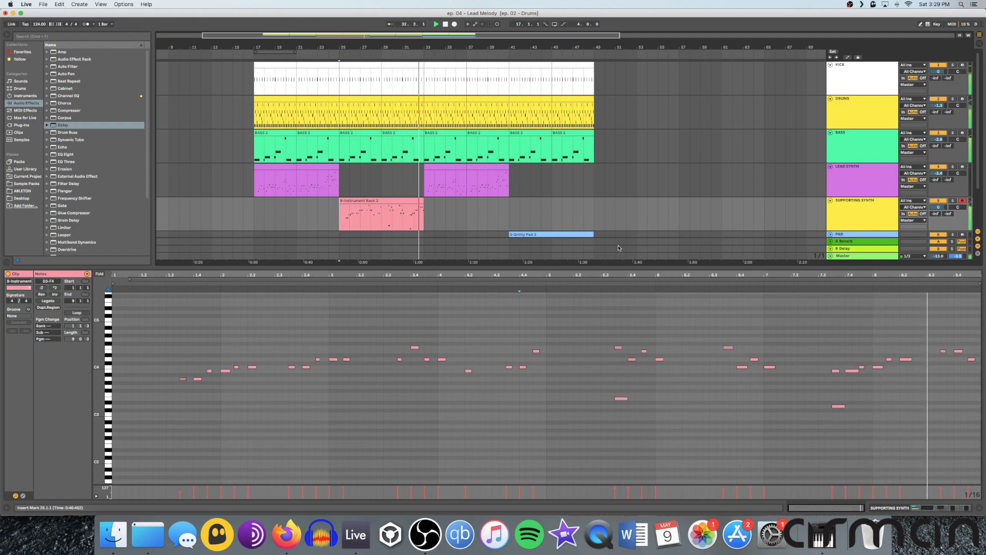
Show the track's devices again and copy the SUPPORTING SYNTH clip from bar 25 to bar 41.
{"action": "key", "text": "shift+Tab"}
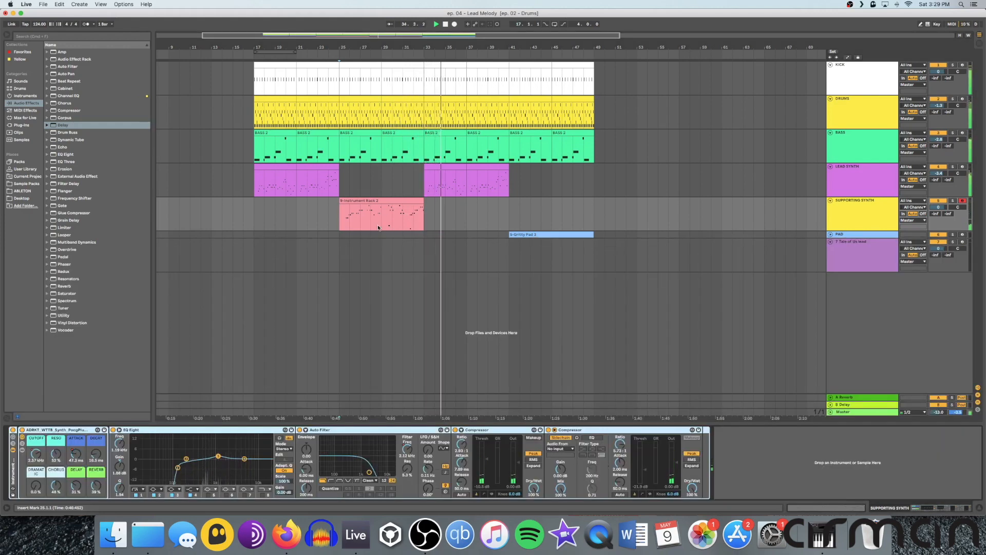
{"action": "left_click", "coordinate": [375, 200]}
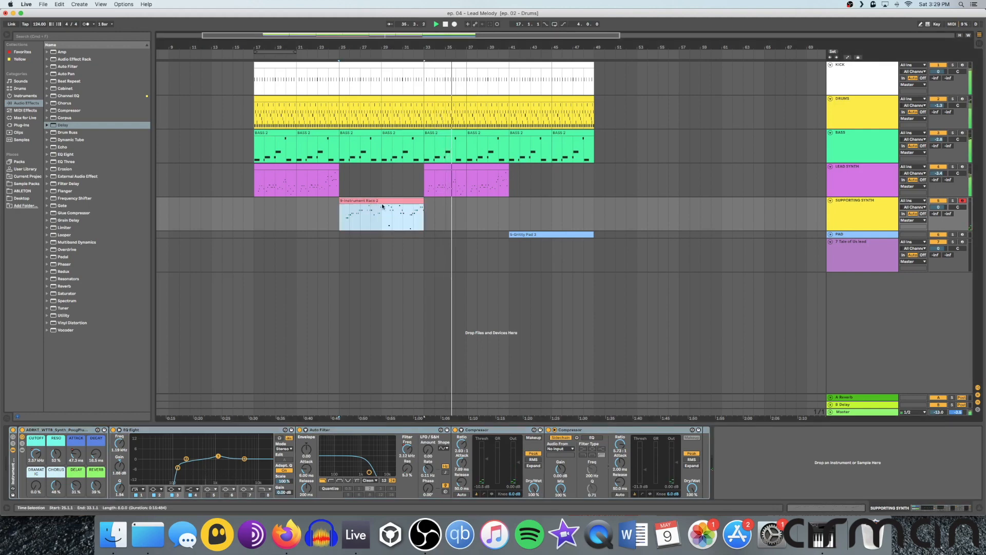
{"action": "left_click", "coordinate": [509, 212]}
{"action": "key", "text": "super+v"}
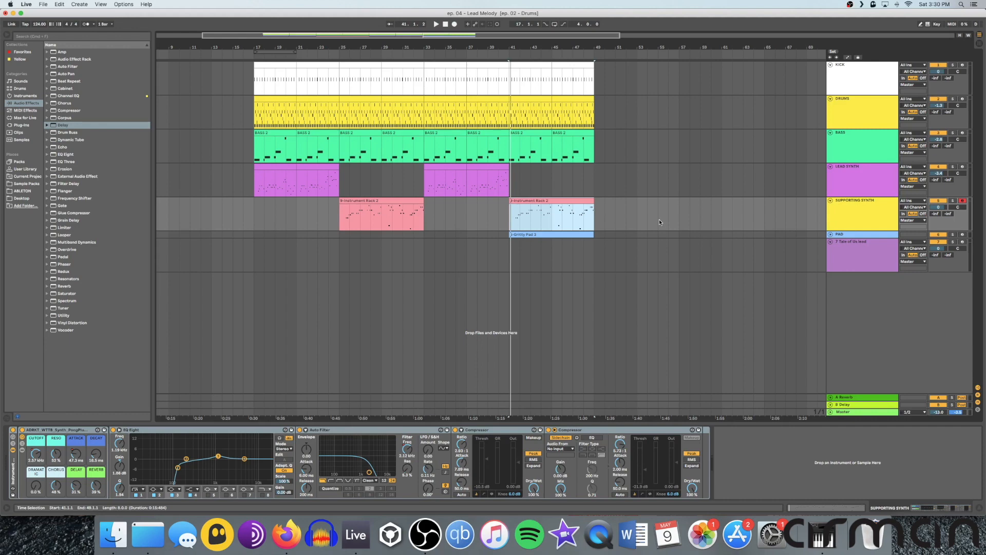
Unfold the PAD track and replace the Tale of Us lead track below it with an empty MIDI track.
{"action": "left_click", "coordinate": [830, 235]}
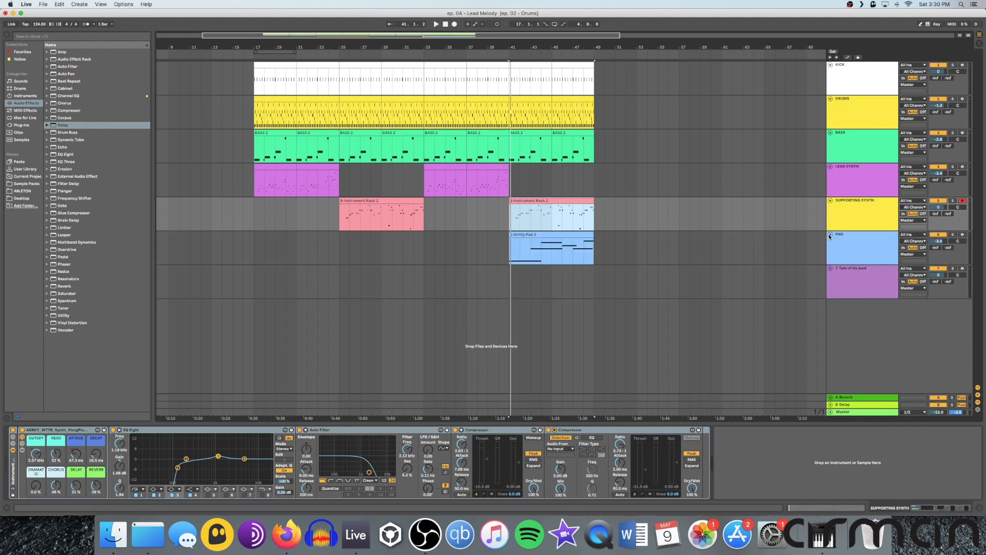
{"action": "left_click", "coordinate": [851, 248]}
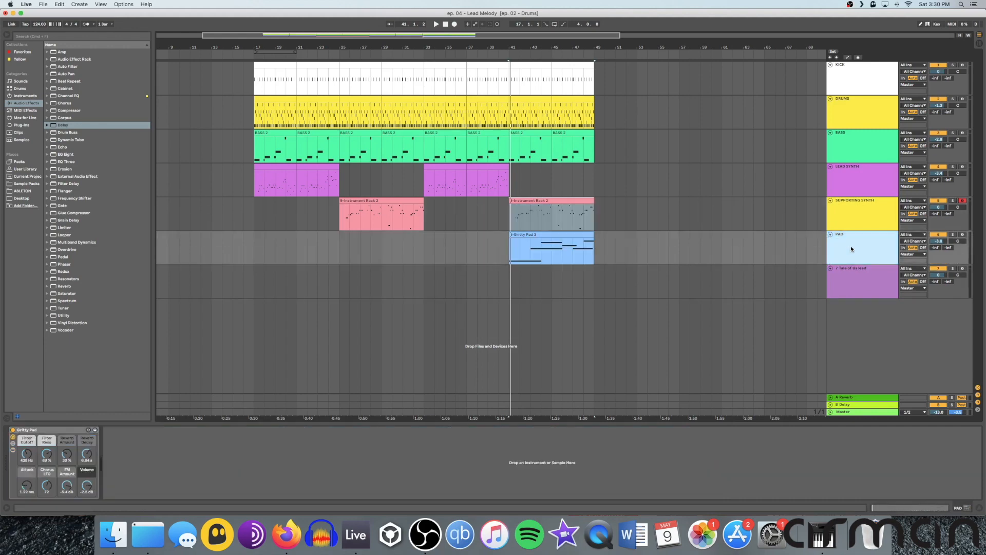
{"action": "left_click", "coordinate": [851, 282]}
{"action": "key", "text": "Delete"}
{"action": "right_click", "coordinate": [865, 285]}
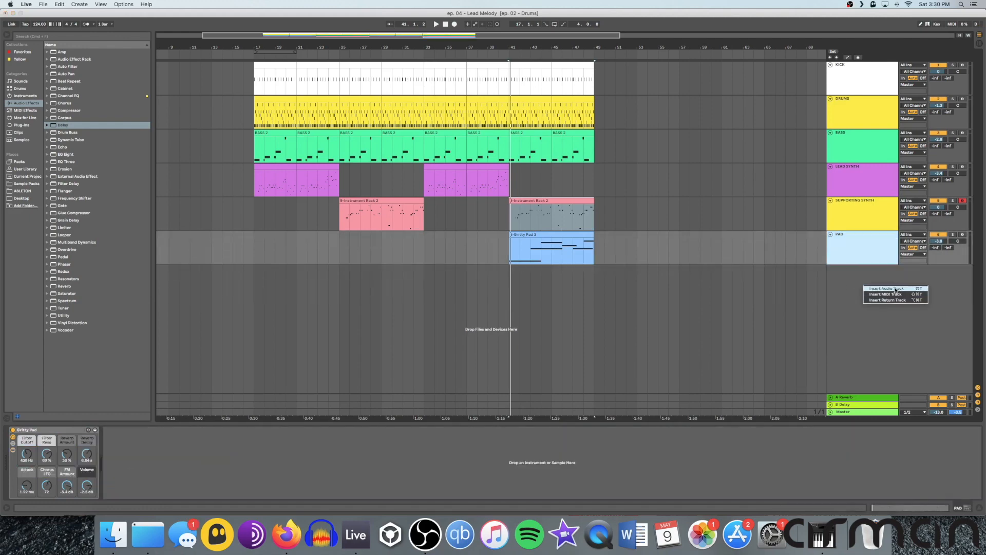
{"action": "left_click", "coordinate": [887, 294]}
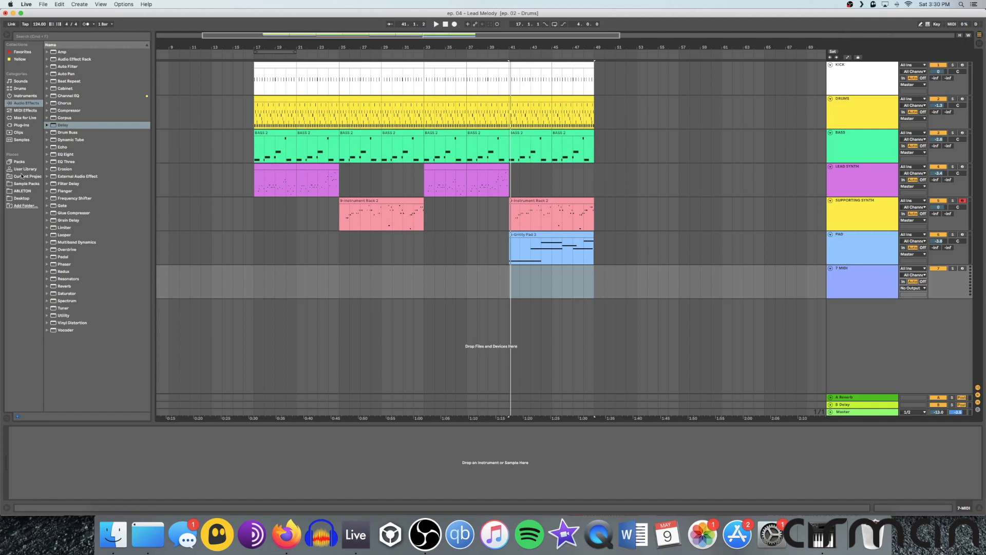
Audition Operator's Pad presets starting from 5ths1 Detuned Pad and load Cascadian Forte onto the new MIDI track.
{"action": "left_click", "coordinate": [21, 96]}
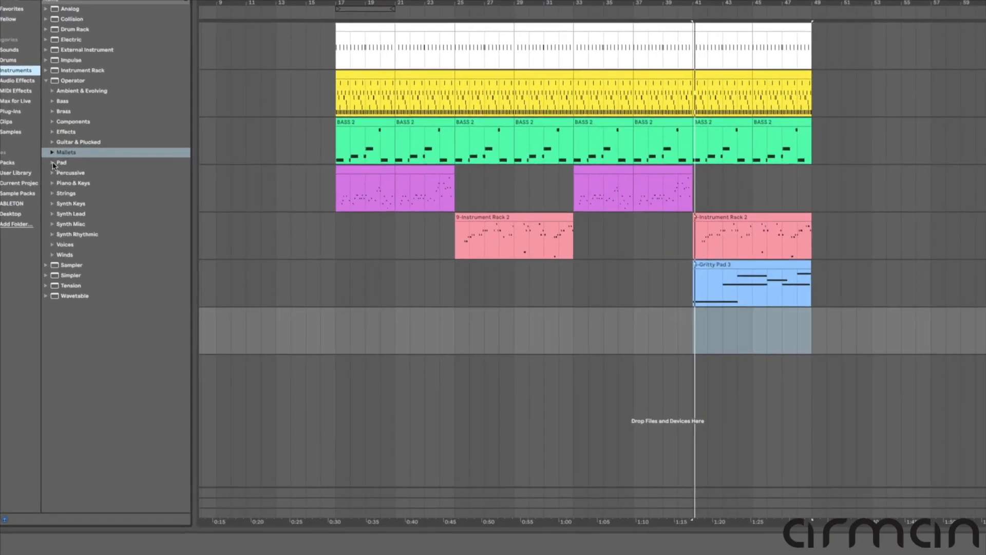
{"action": "left_click", "coordinate": [51, 162]}
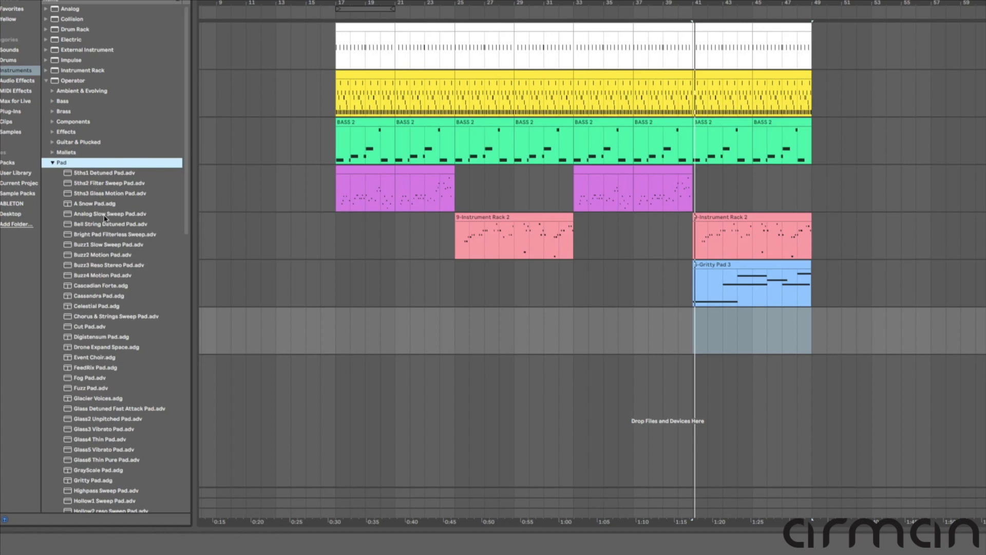
{"action": "left_click", "coordinate": [95, 174]}
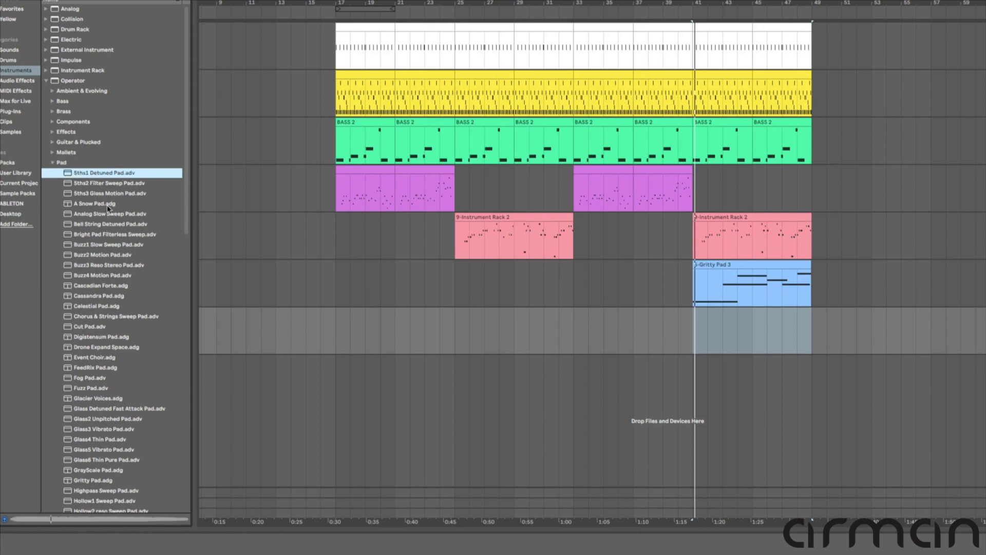
{"action": "key", "text": "Down"}
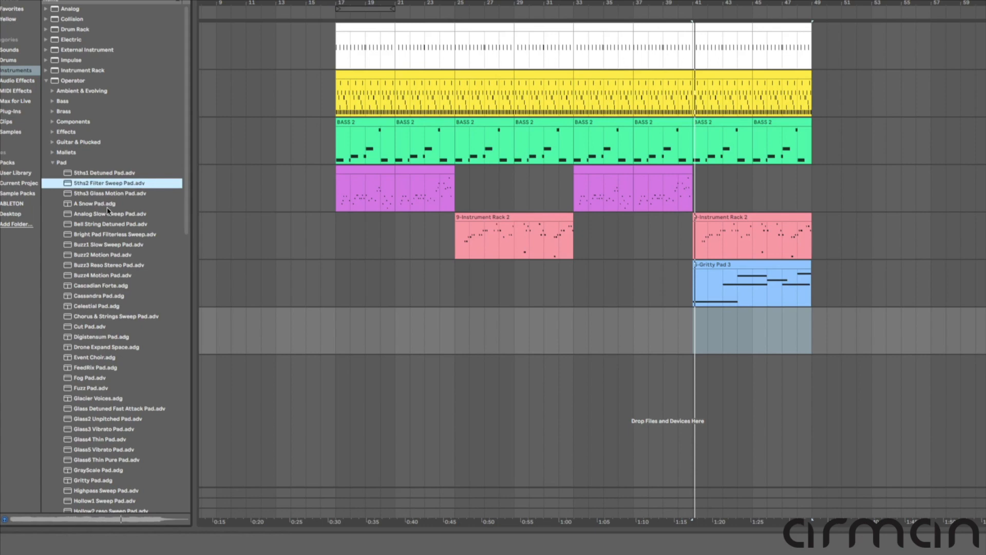
{"action": "key", "text": "Down"}
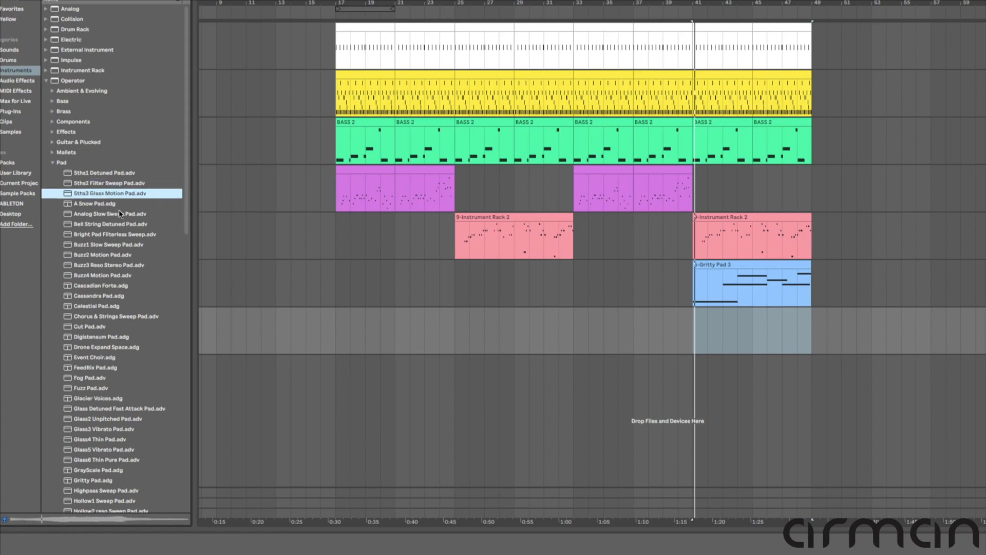
{"action": "key", "text": "Down"}
{"action": "key", "text": "Down"}
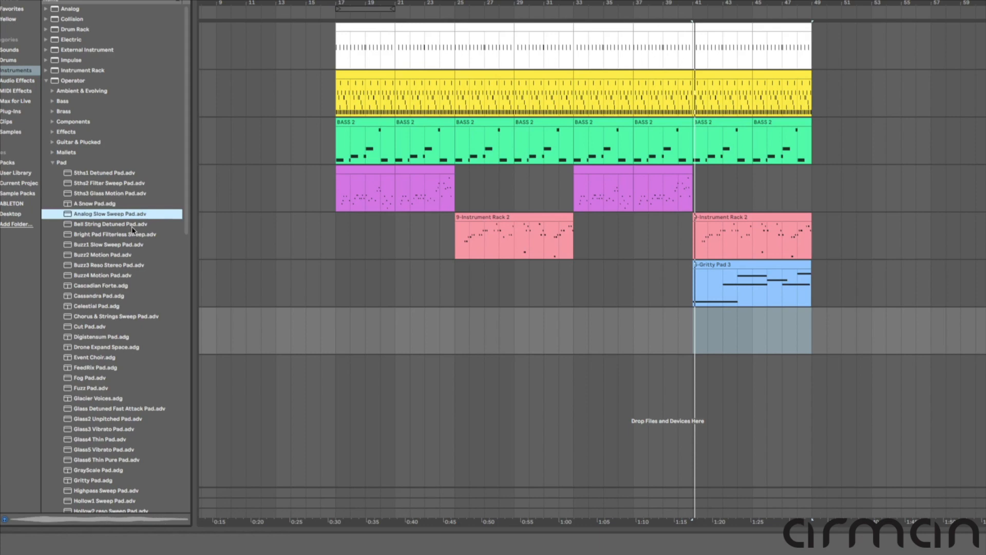
{"action": "key", "text": "Down"}
{"action": "key", "text": "Down"}
{"action": "key", "text": "Down"}
{"action": "key", "text": "Down"}
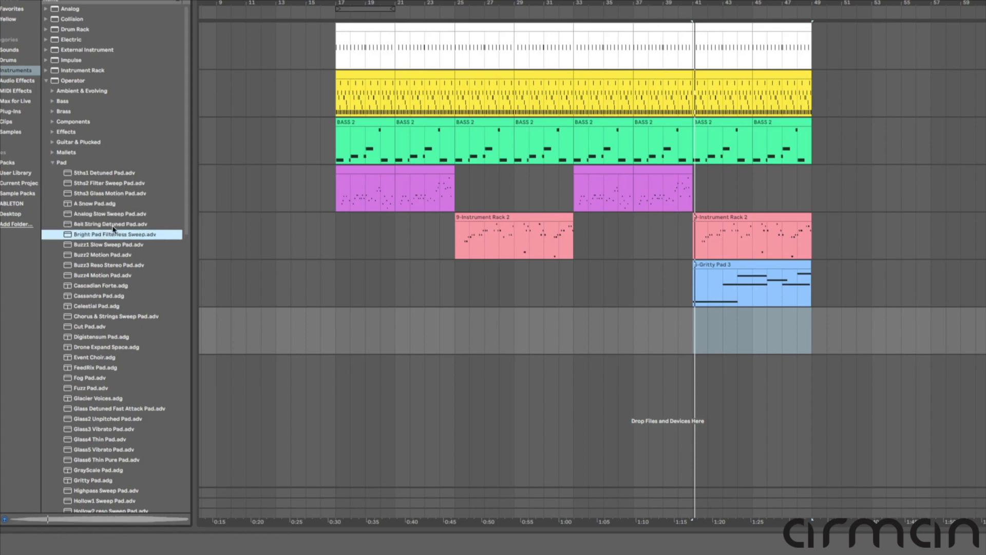
{"action": "key", "text": "Down"}
{"action": "key", "text": "Down"}
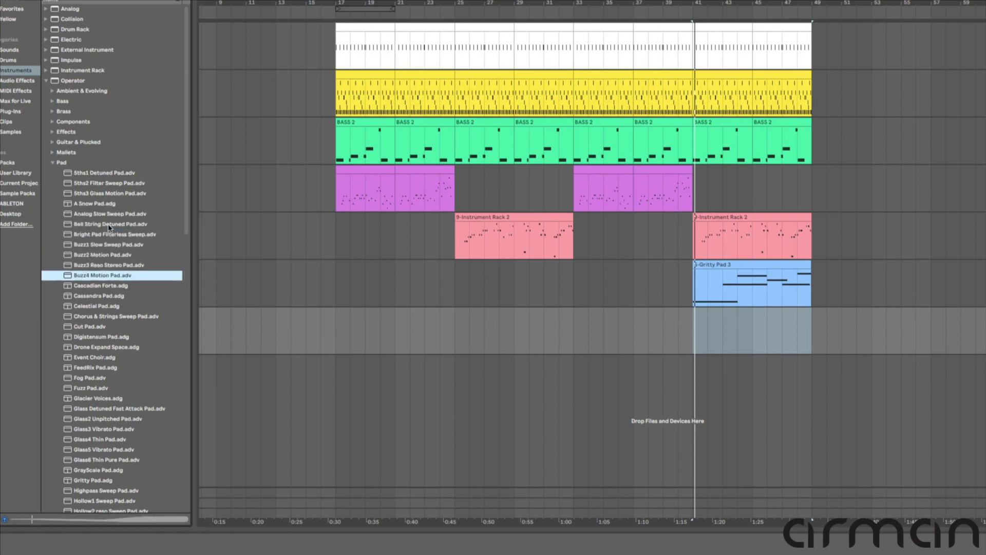
{"action": "key", "text": "Down"}
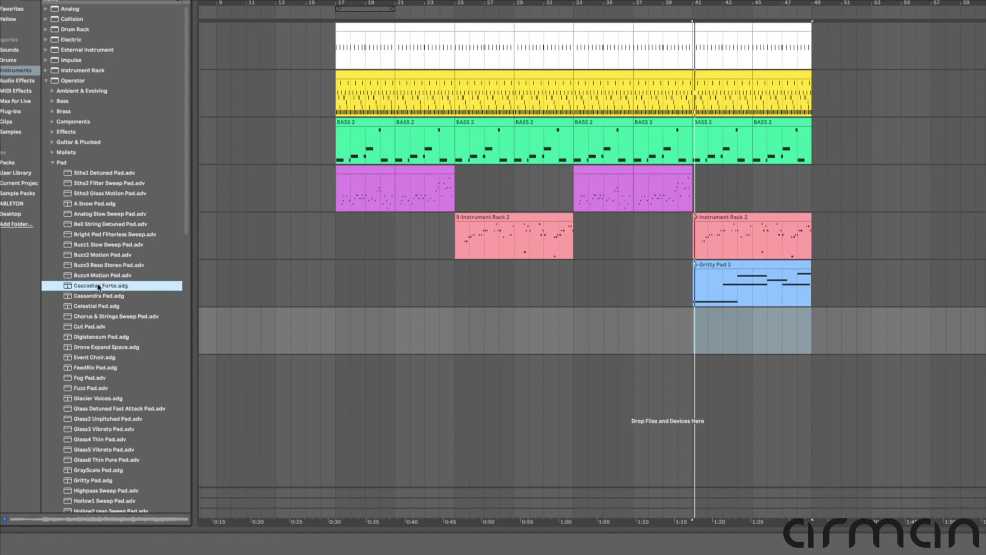
Set the Cascadian Forte chain volume to -2.0 dB and record a line of bar-long notes from bar 17 through bar 25.
{"action": "left_click", "coordinate": [336, 326]}
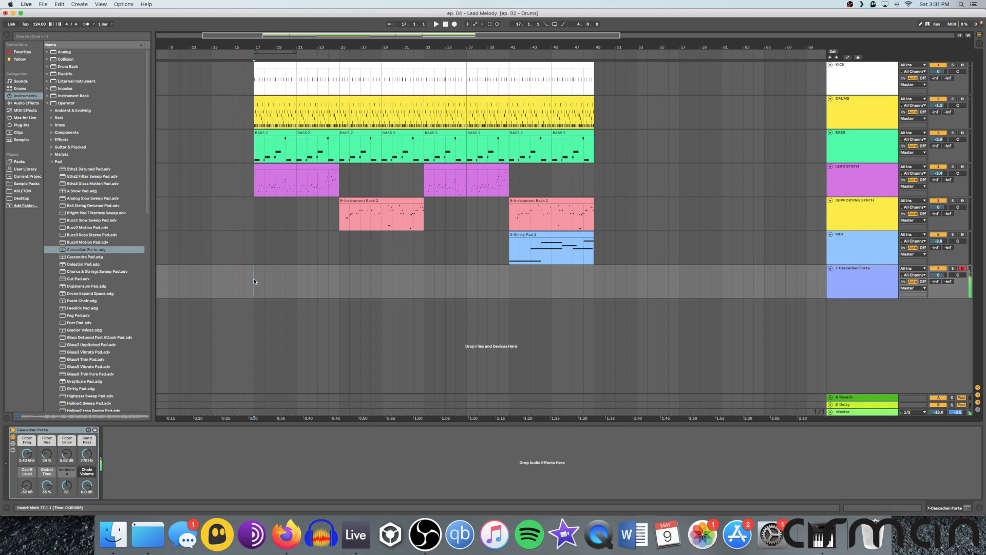
{"action": "key", "text": "space"}
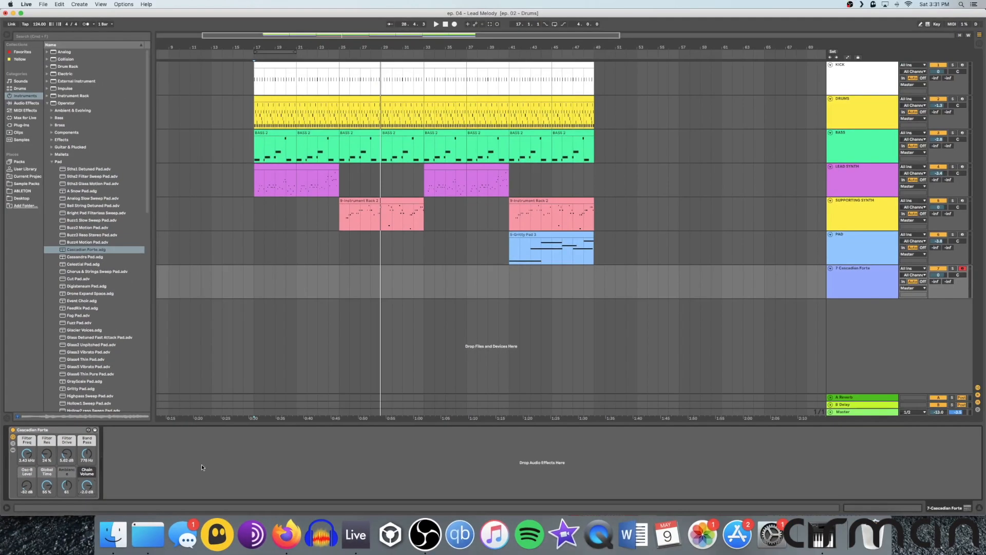
{"action": "key", "text": "space"}
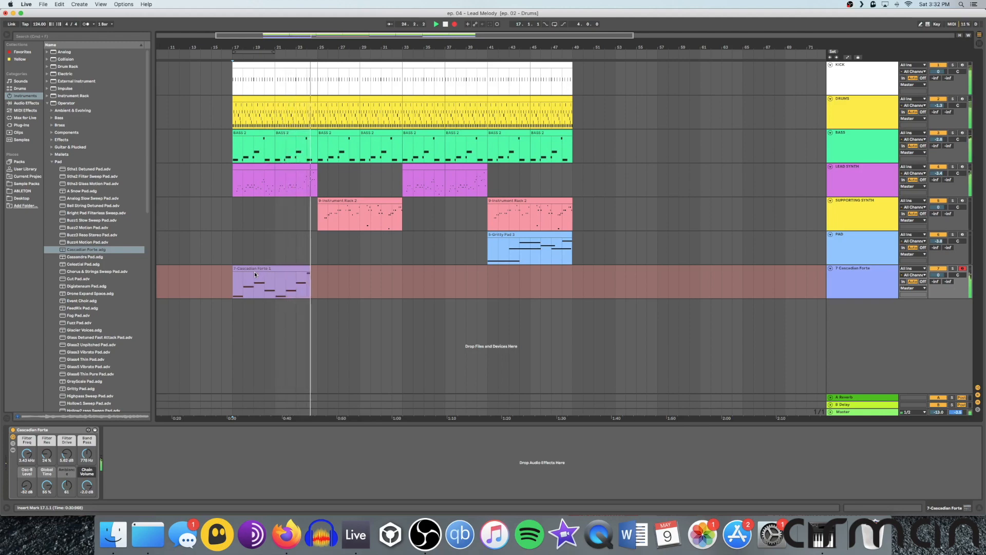
{"action": "key", "text": "F9"}
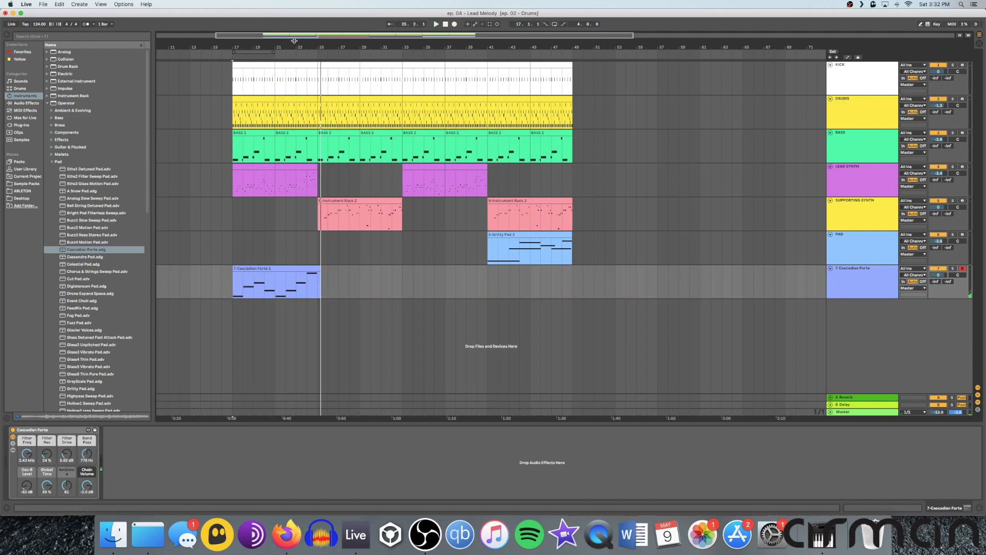
Trim the recorded Cascadian Forte clip to end at bar 25 and quantize all its notes.
{"action": "left_click_drag", "start_coordinate": [295, 40], "coordinate": [373, 268]}
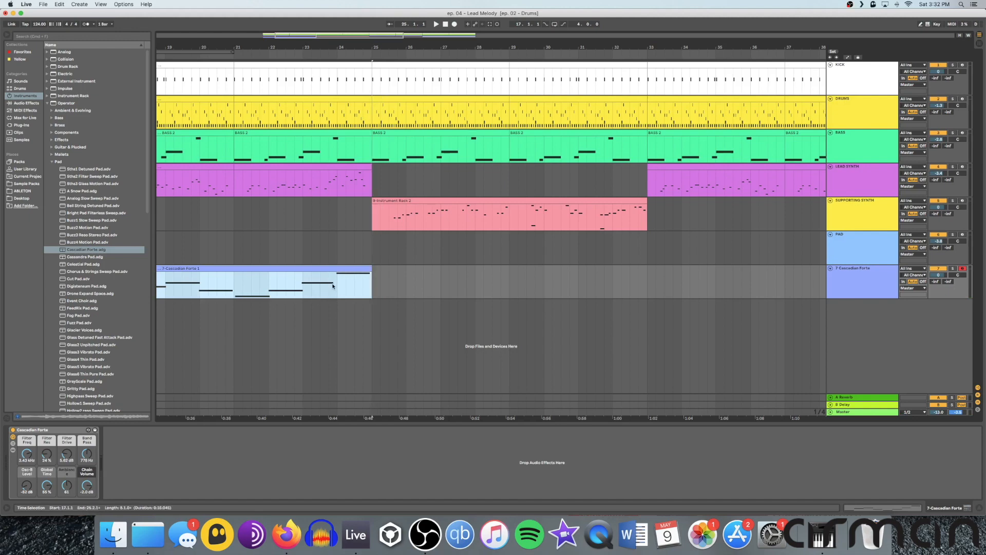
{"action": "scroll", "coordinate": [362, 269], "scroll_direction": "left", "scroll_amount": 8}
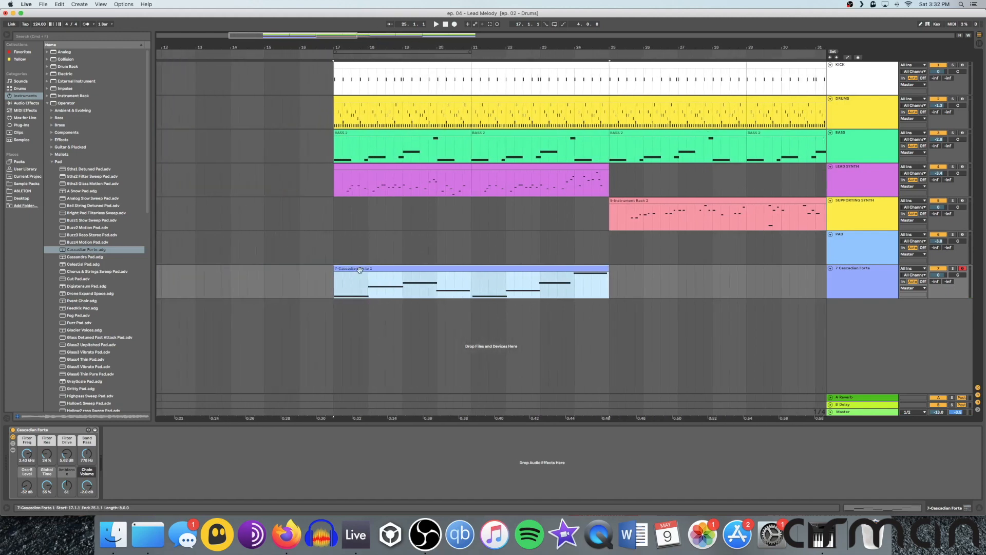
{"action": "double_click", "coordinate": [360, 269]}
{"action": "scroll", "coordinate": [227, 381], "scroll_direction": "up", "scroll_amount": 3}
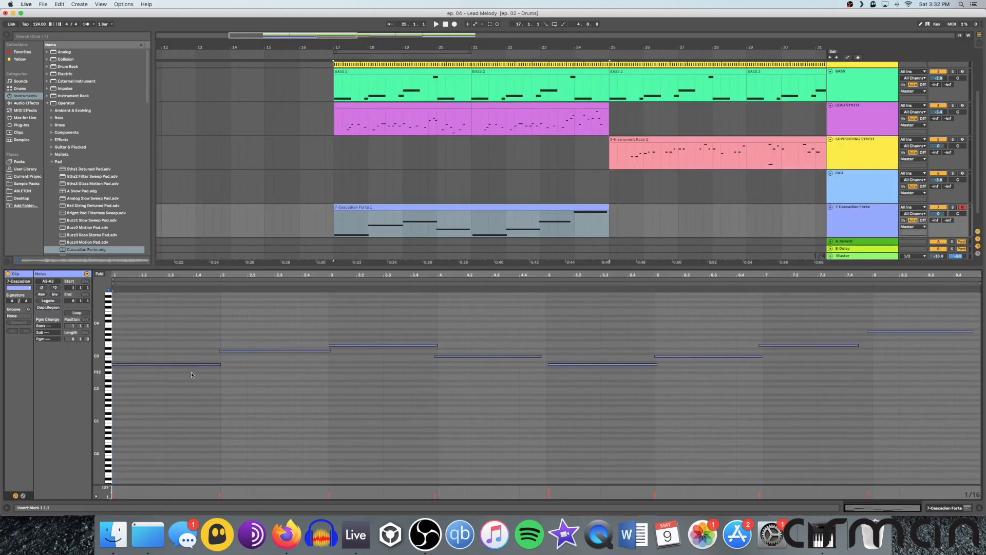
{"action": "key", "text": "super+a"}
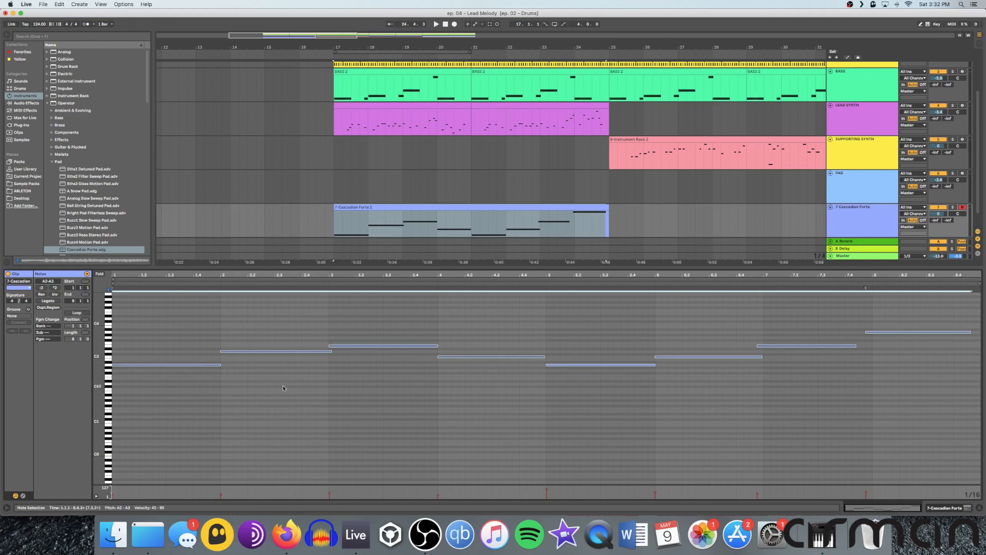
Play the Cascadian Forte clip from bar 17 and raise its sixth note two semitones to D3.
{"action": "key", "text": "space"}
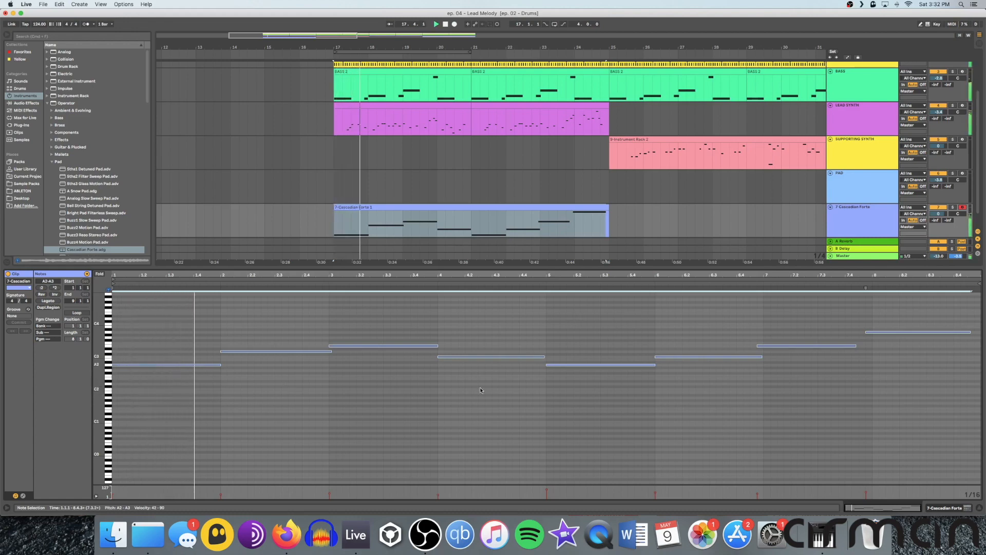
{"action": "left_click", "coordinate": [410, 408]}
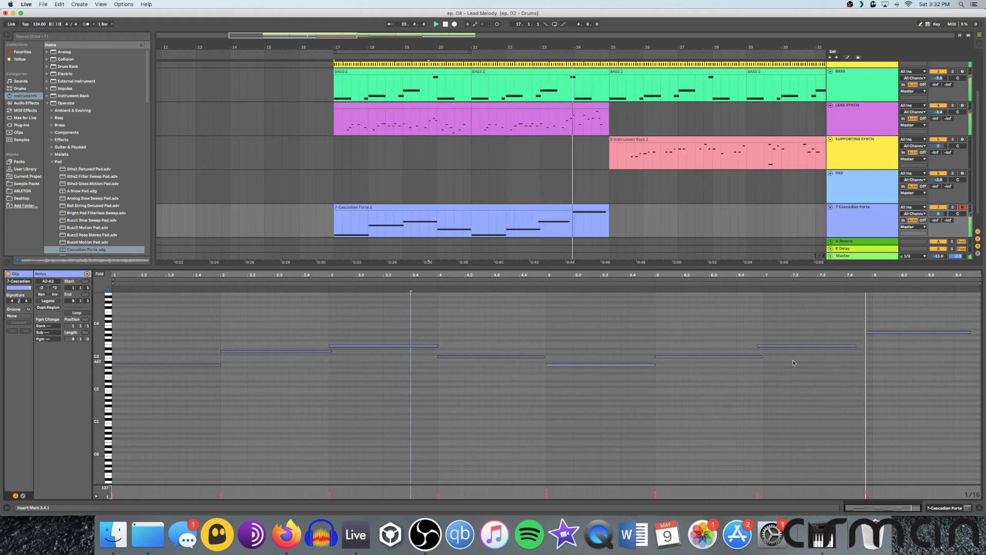
{"action": "left_click", "coordinate": [712, 330]}
{"action": "left_click_drag", "start_coordinate": [702, 324], "coordinate": [697, 372]}
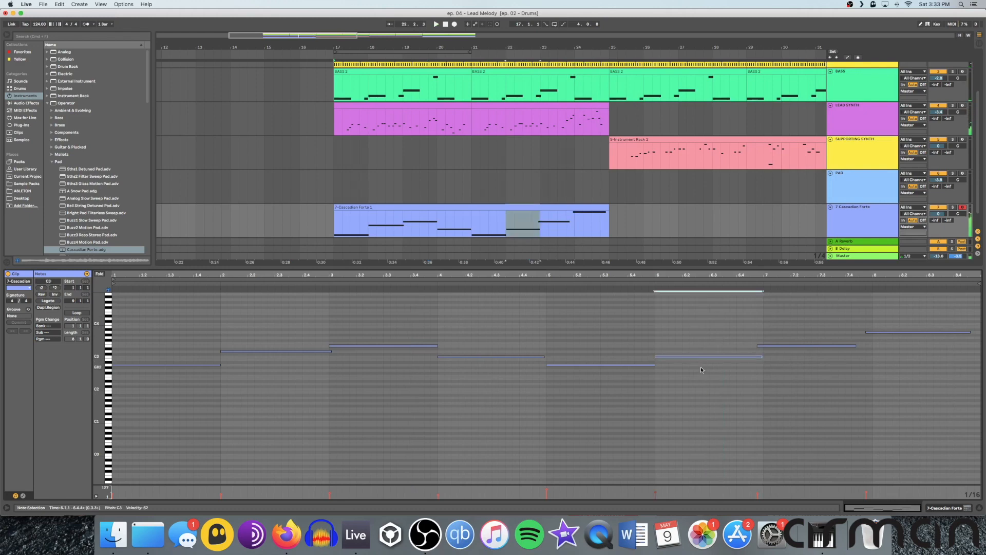
{"action": "key", "text": "Up"}
{"action": "key", "text": "Up"}
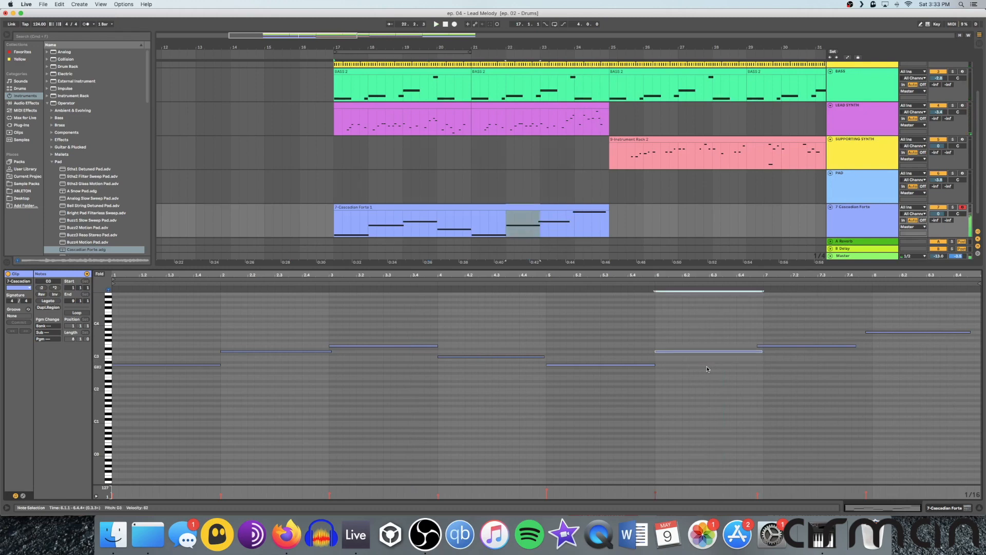
Play the clip, shift its seventh and eighth notes onto the bar 7 and bar 8 starts, and lengthen the seventh slightly past bar 8.
{"action": "key", "text": "space"}
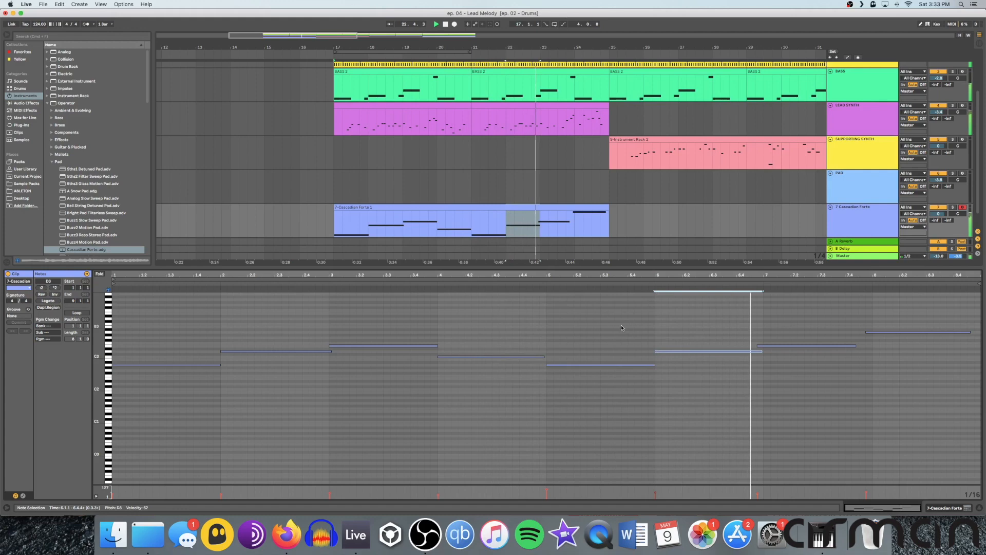
{"action": "left_click", "coordinate": [730, 335]}
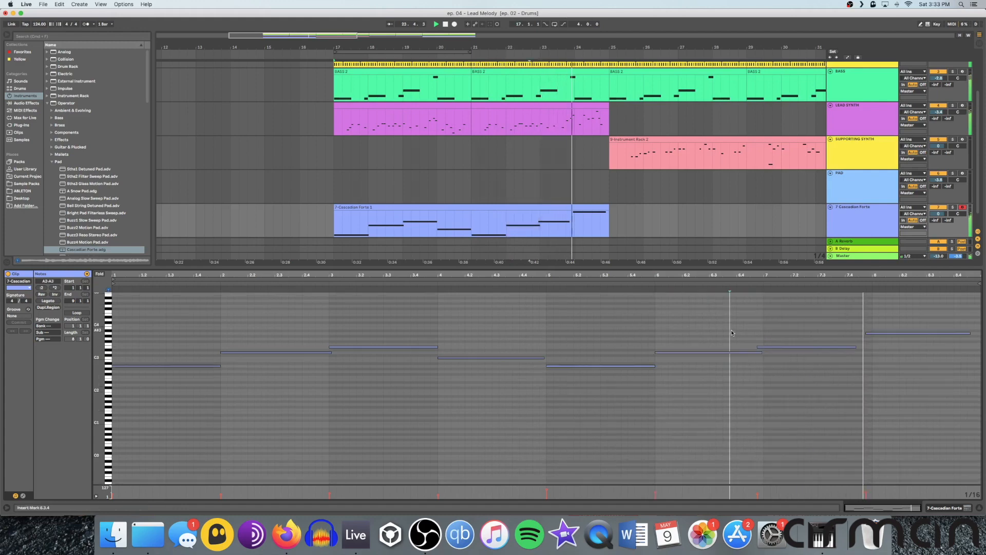
{"action": "left_click", "coordinate": [768, 348]}
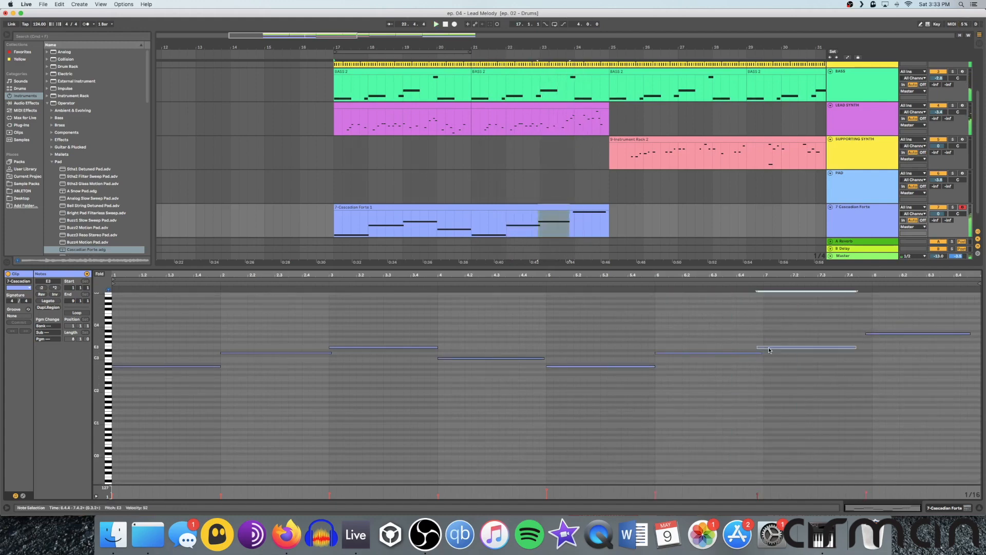
{"action": "mouse_move", "coordinate": [876, 337]}
{"action": "left_mouse_down"}
{"action": "mouse_move", "coordinate": [887, 338]}
{"action": "mouse_move", "coordinate": [871, 348]}
{"action": "left_mouse_up"}
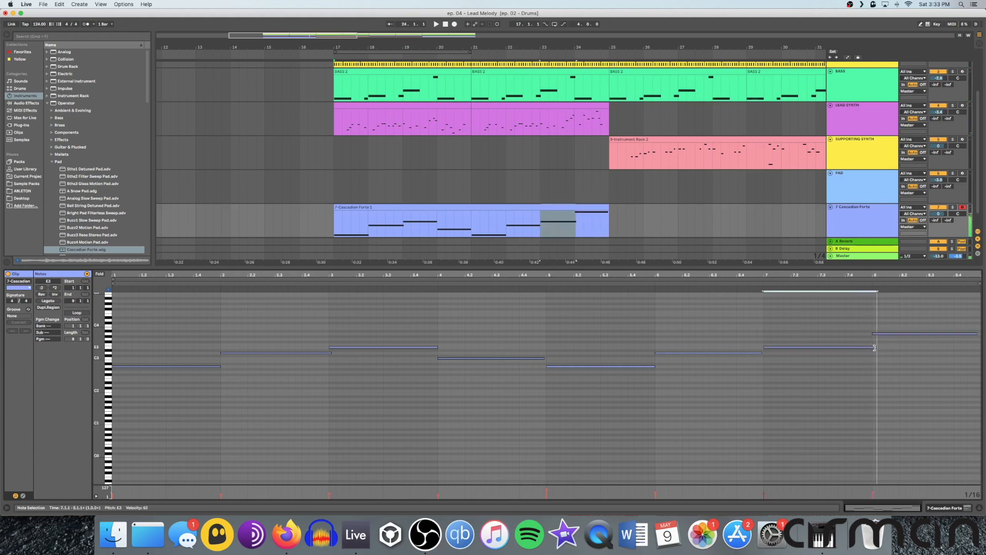
{"action": "left_click", "coordinate": [785, 393]}
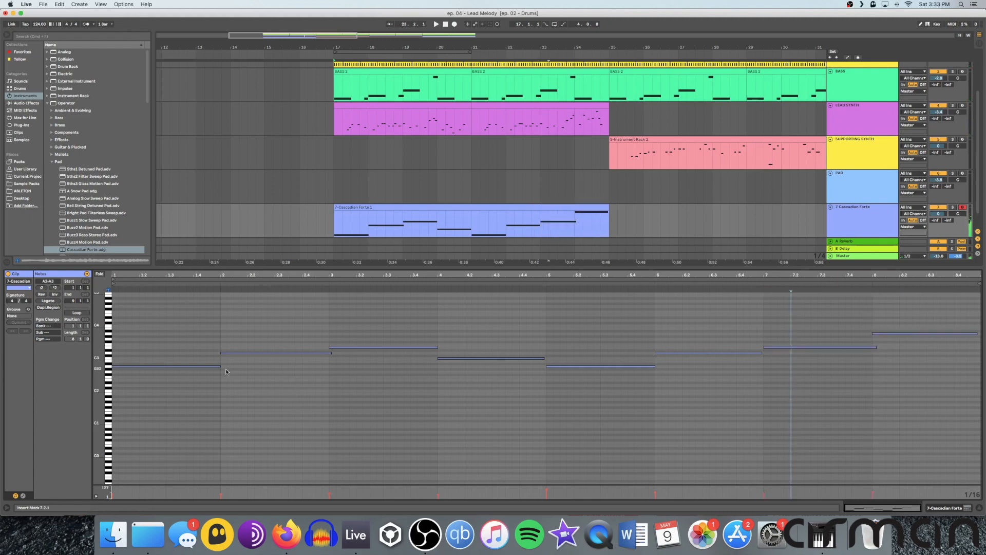
Extend the ends of the first seven Cascadian Forte notes so each slightly overlaps the start of the next note.
{"action": "left_click_drag", "start_coordinate": [218, 367], "coordinate": [222, 366]}
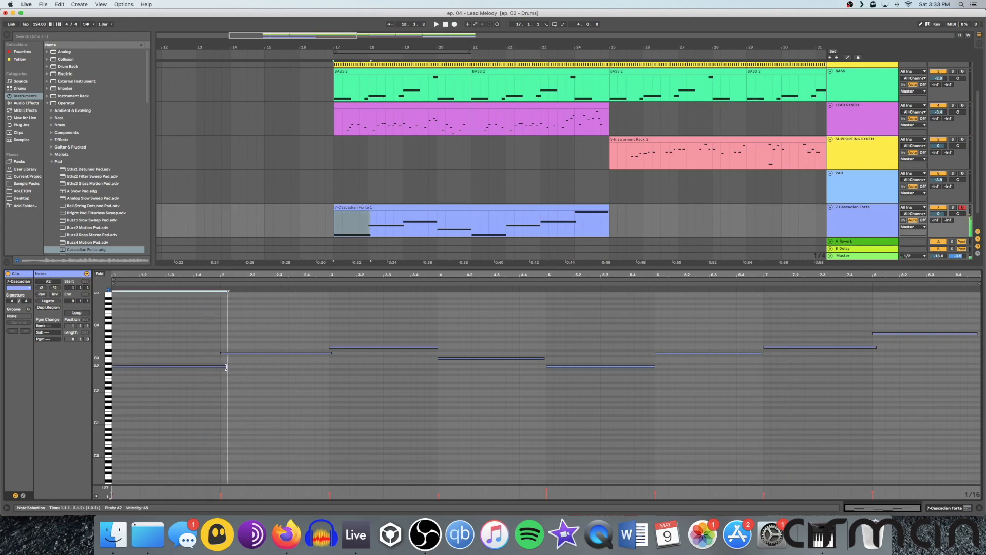
{"action": "left_click", "coordinate": [331, 353]}
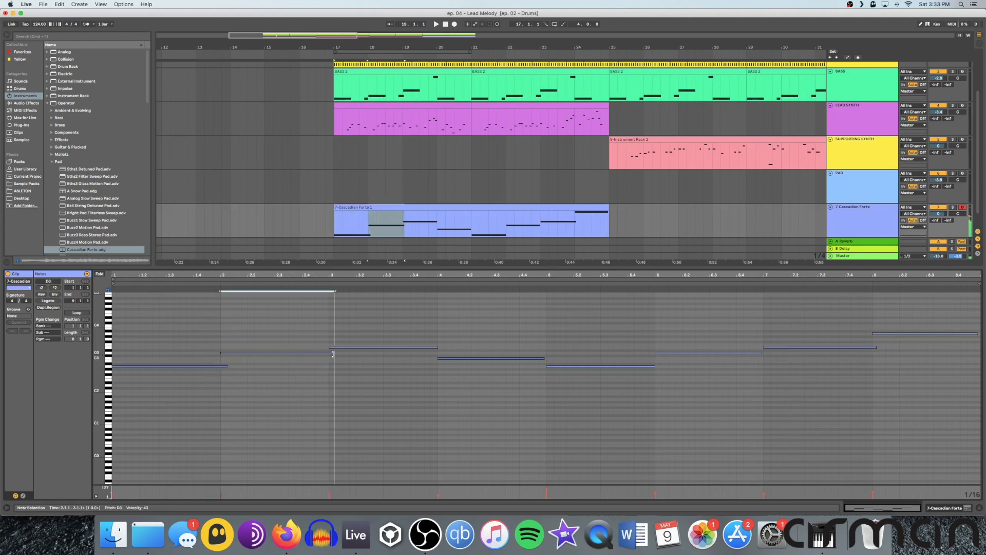
{"action": "left_click", "coordinate": [470, 380]}
{"action": "left_click_drag", "start_coordinate": [436, 349], "coordinate": [441, 349]}
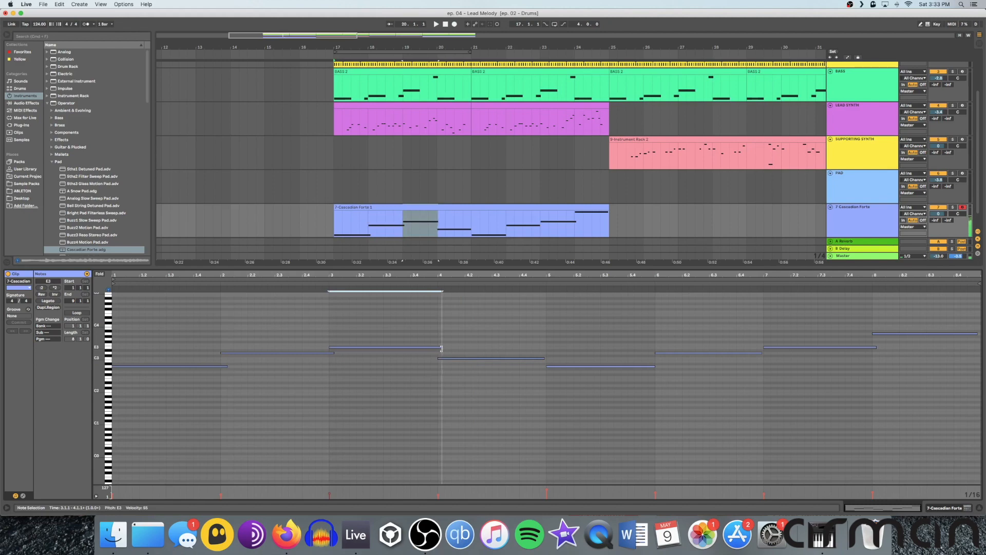
{"action": "left_click", "coordinate": [541, 359]}
{"action": "left_click_drag", "start_coordinate": [543, 359], "coordinate": [549, 359]}
{"action": "left_click", "coordinate": [652, 368]}
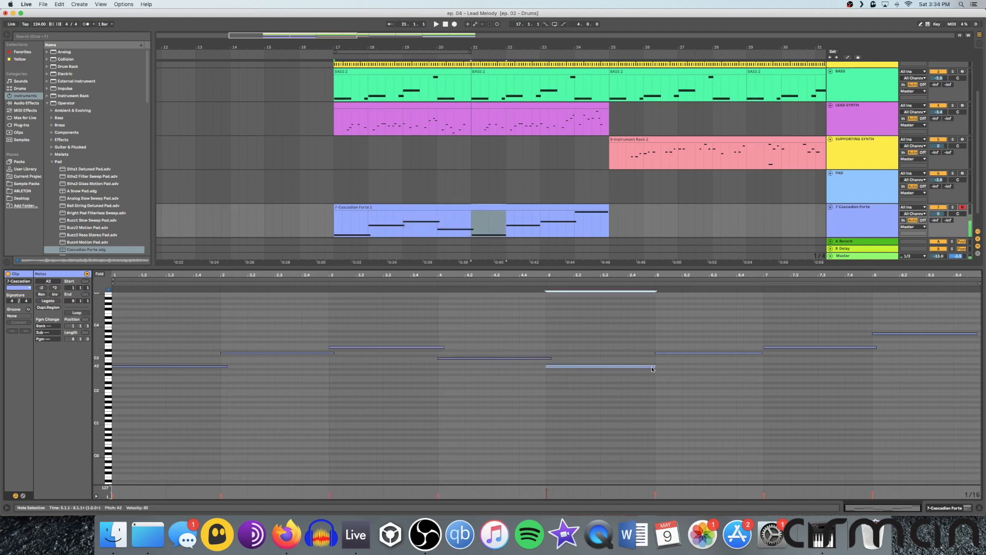
{"action": "left_click", "coordinate": [759, 352]}
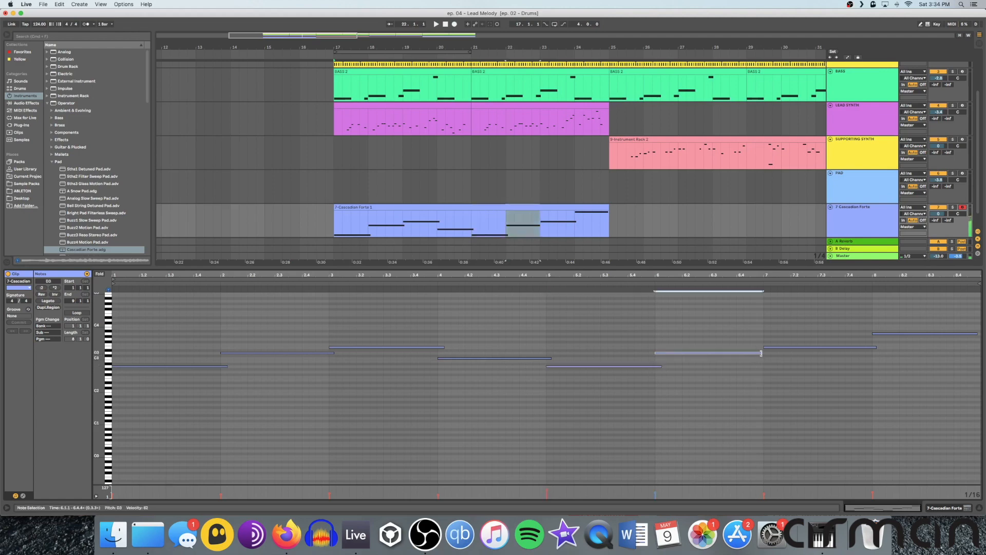
{"action": "left_click", "coordinate": [873, 348]}
{"action": "left_click_drag", "start_coordinate": [875, 349], "coordinate": [879, 348]}
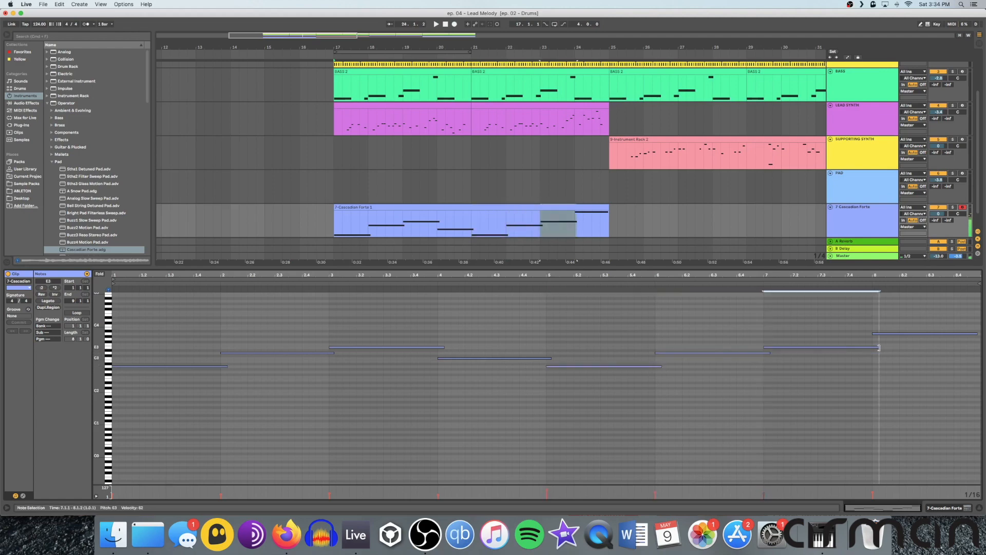
Solo the Cascadian Forte track and listen to its line from bar 17.
{"action": "left_click", "coordinate": [336, 226]}
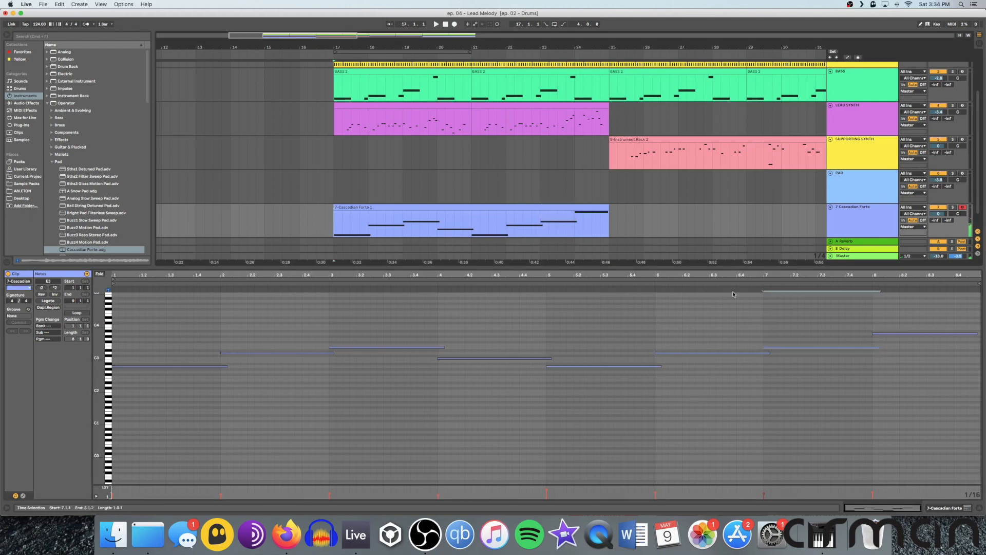
{"action": "left_click", "coordinate": [841, 229]}
{"action": "key", "text": "s"}
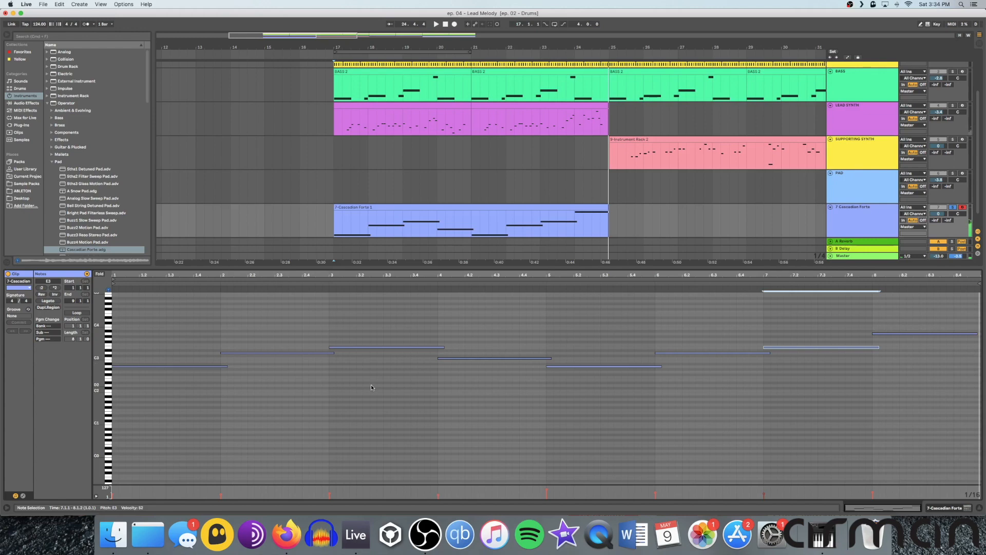
Show the Cascadian Forte rack's controls, play the full arrangement, and set its chain volume to -4.077 dB.
{"action": "key", "text": "shift+Tab"}
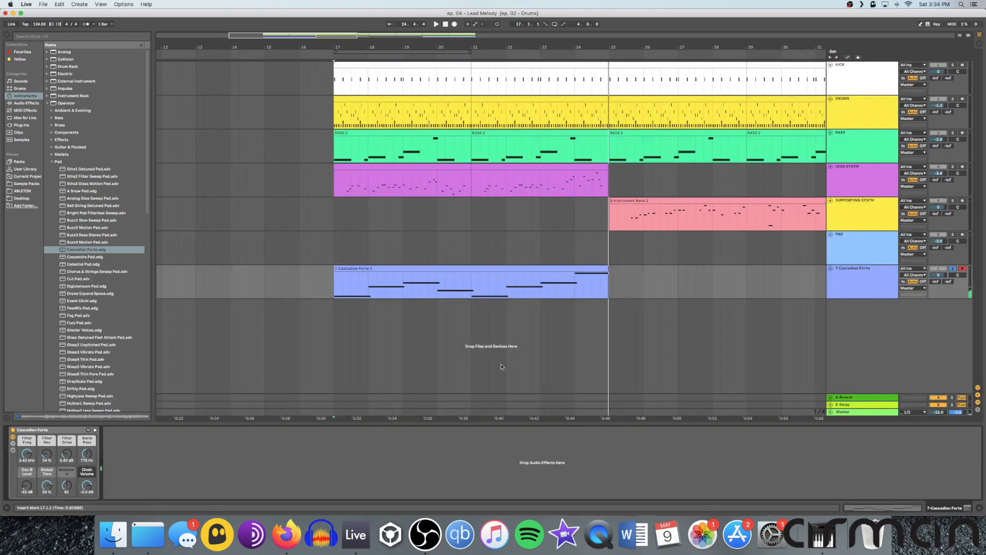
{"action": "key", "text": "space"}
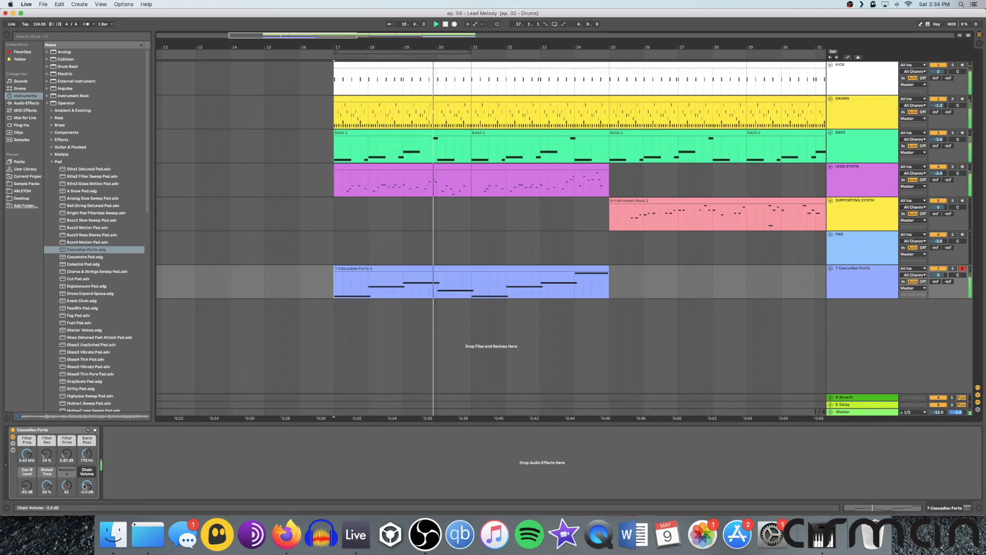
{"action": "left_click_drag", "start_coordinate": [87, 484], "coordinate": [86, 489]}
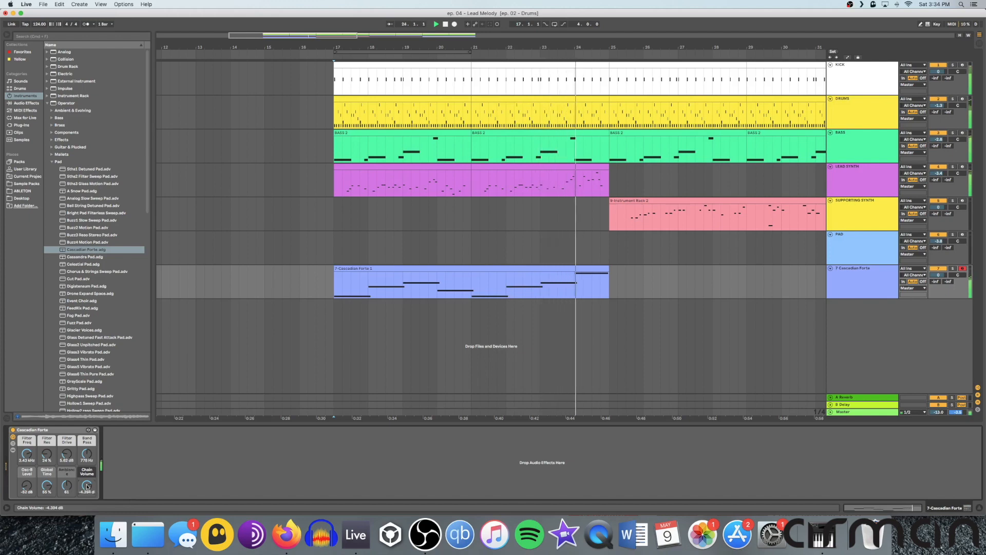
{"action": "left_click_drag", "start_coordinate": [87, 486], "coordinate": [87, 486]}
Replay the arrangement from bar 17 and set the LEAD SYNTH track volume to -1.8.
{"action": "scroll", "coordinate": [255, 368], "scroll_direction": "right", "scroll_amount": 1}
{"action": "key", "text": "space"}
{"action": "key", "text": "space"}
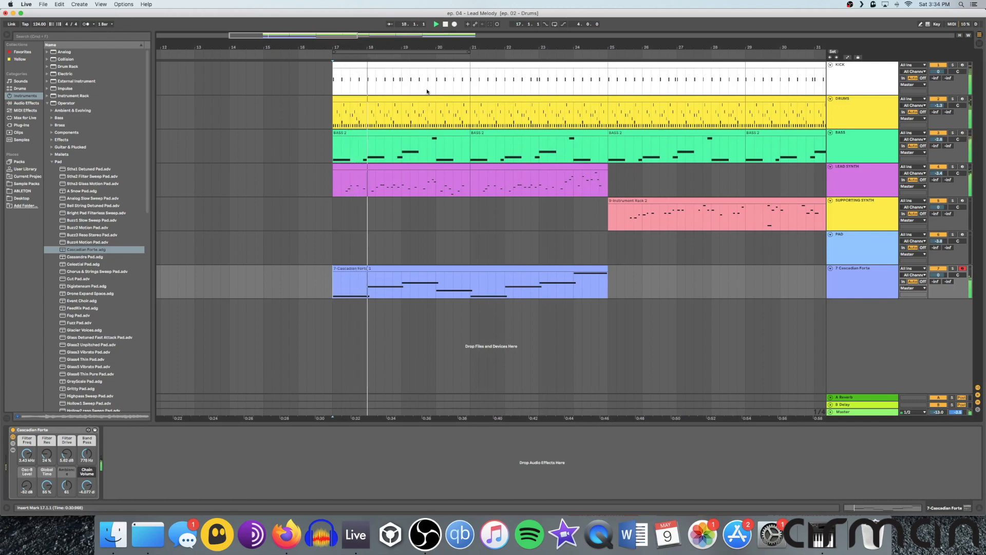
{"action": "left_click", "coordinate": [855, 175]}
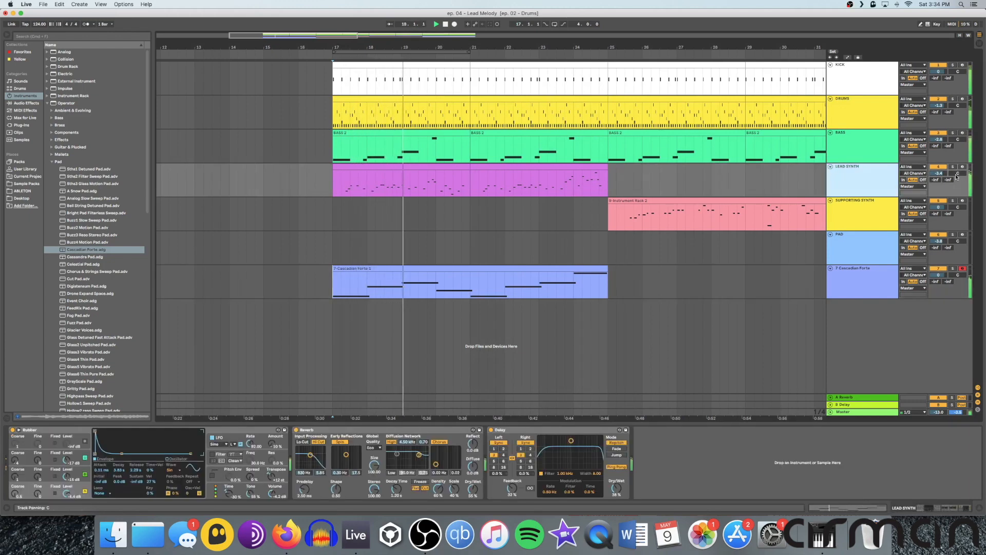
{"action": "left_click_drag", "start_coordinate": [938, 174], "coordinate": [936, 173]}
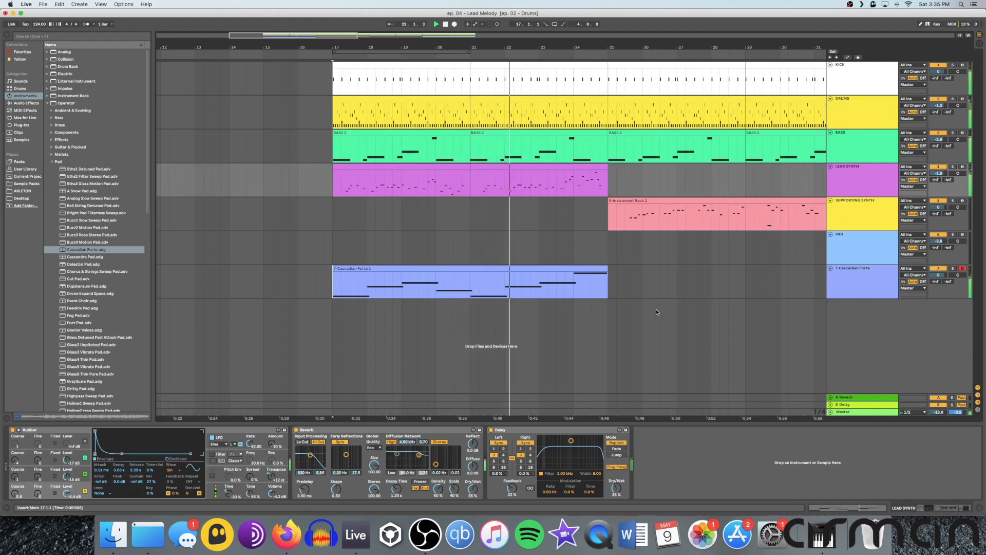
Duplicate the Cascadian Forte clip three times so the pad line runs from bar 17 to bar 49.
{"action": "scroll", "coordinate": [658, 310], "scroll_direction": "right", "scroll_amount": 5}
{"action": "left_click_drag", "start_coordinate": [383, 49], "coordinate": [383, 16]}
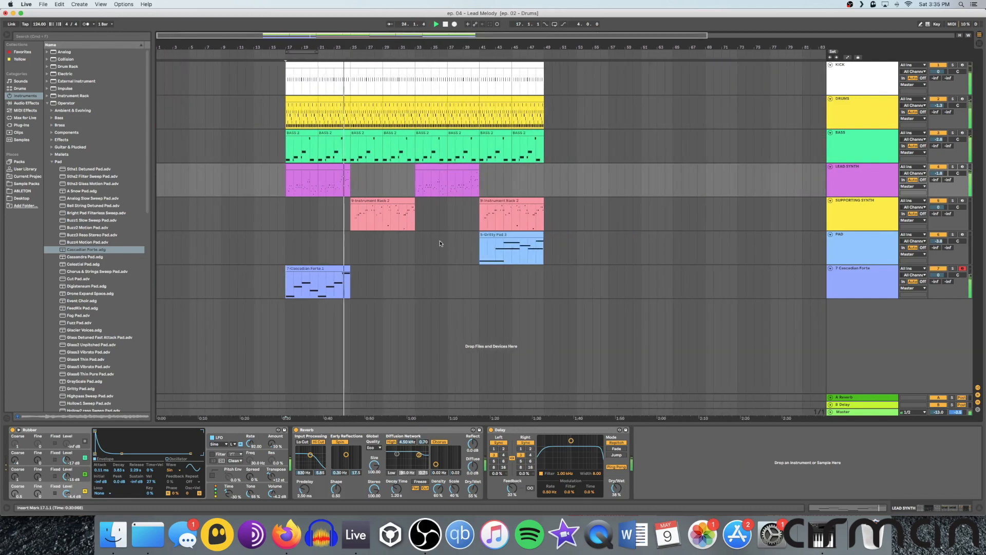
{"action": "left_click", "coordinate": [312, 270]}
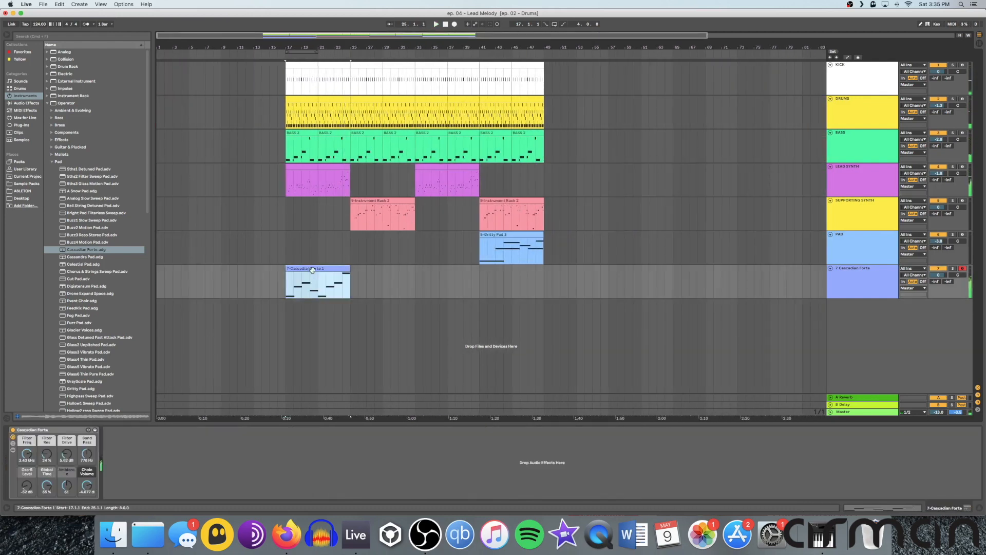
{"action": "key", "text": "super+d"}
{"action": "key", "text": "super+d"}
{"action": "key", "text": "super+d"}
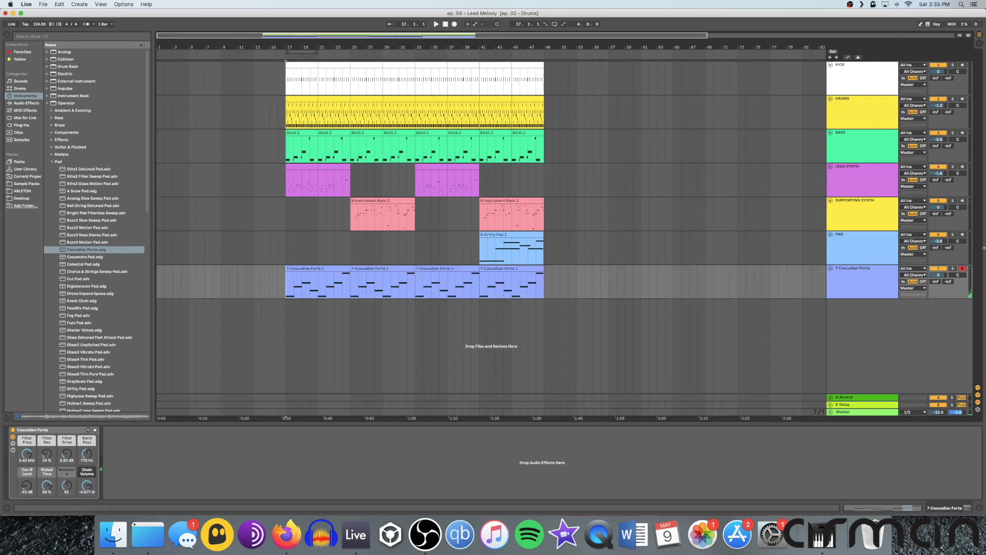
Play the soloed PAD track from bar 41, recolor the track pink, and assign that color to its clips.
{"action": "left_click", "coordinate": [475, 250]}
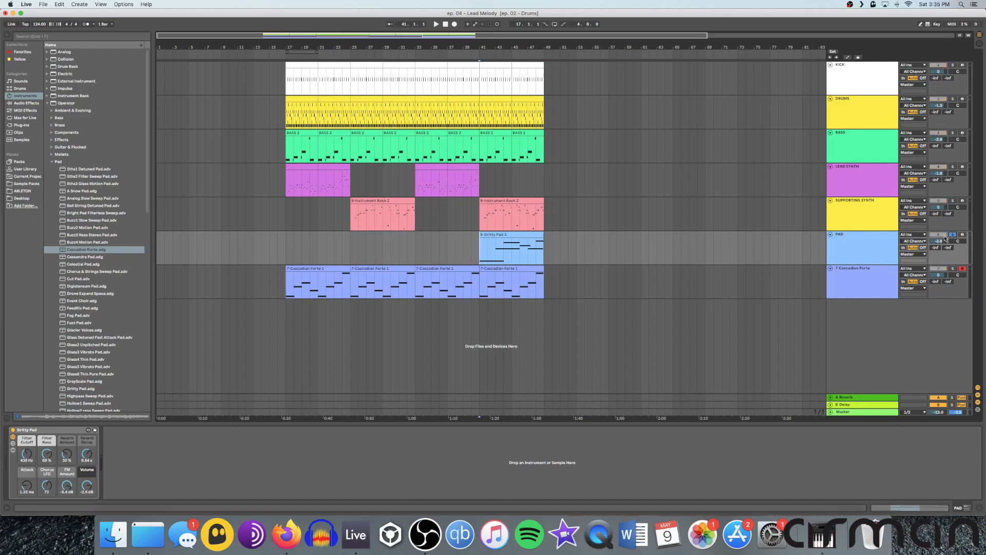
{"action": "key", "text": "space"}
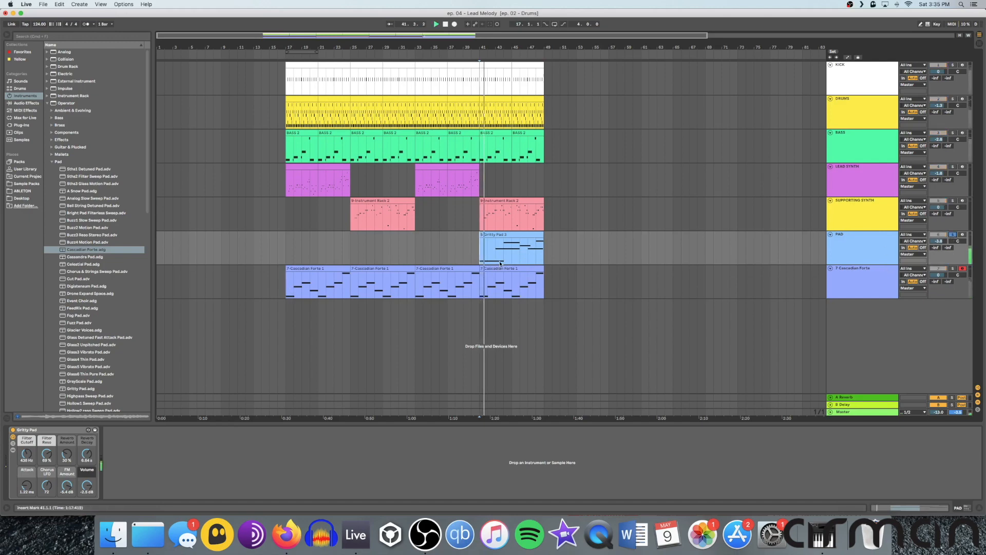
{"action": "right_click", "coordinate": [868, 248]}
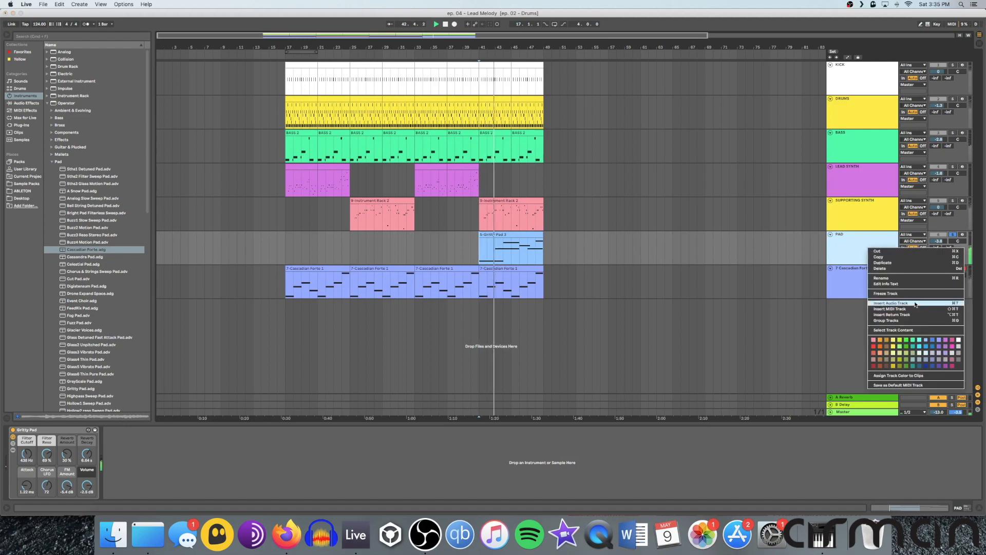
{"action": "left_click", "coordinate": [951, 346]}
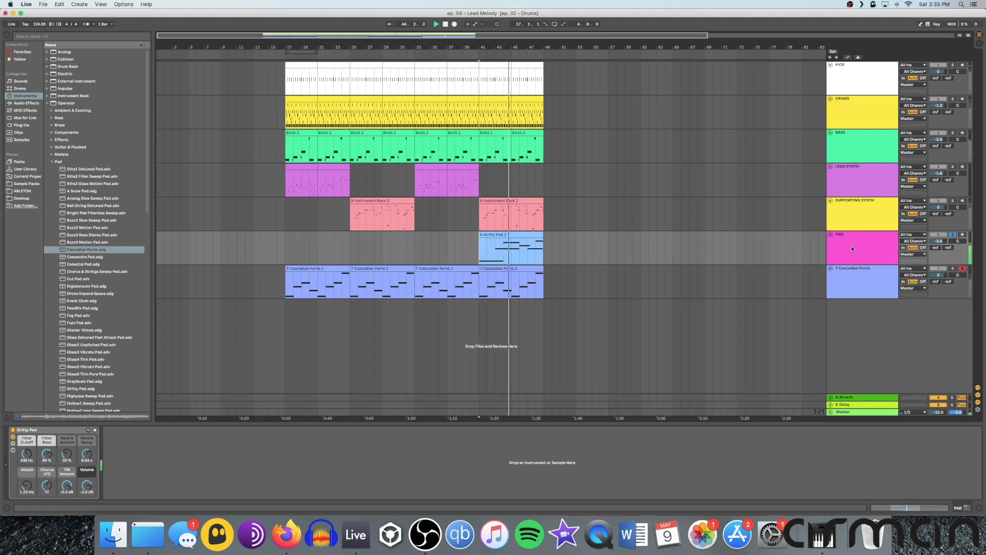
{"action": "right_click", "coordinate": [854, 249]}
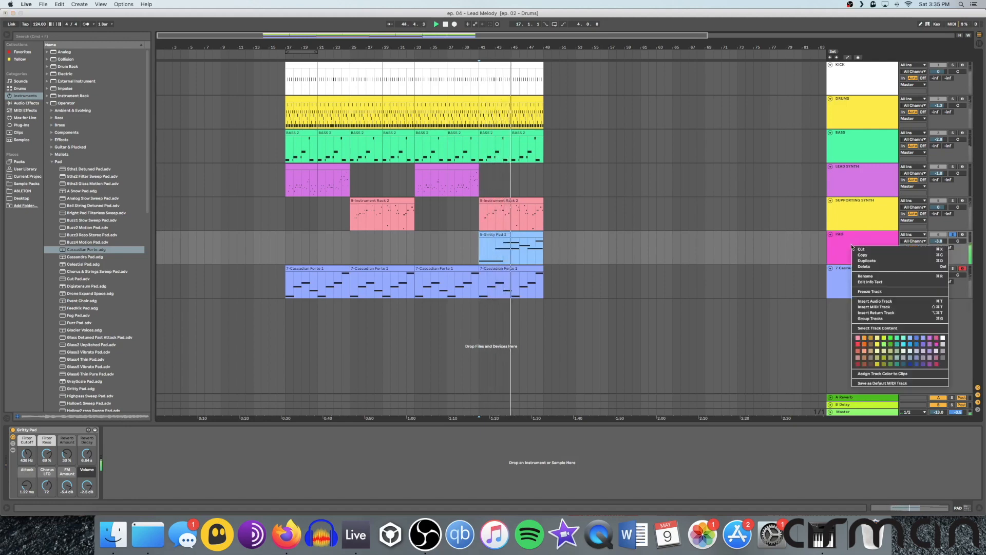
{"action": "left_click", "coordinate": [868, 374]}
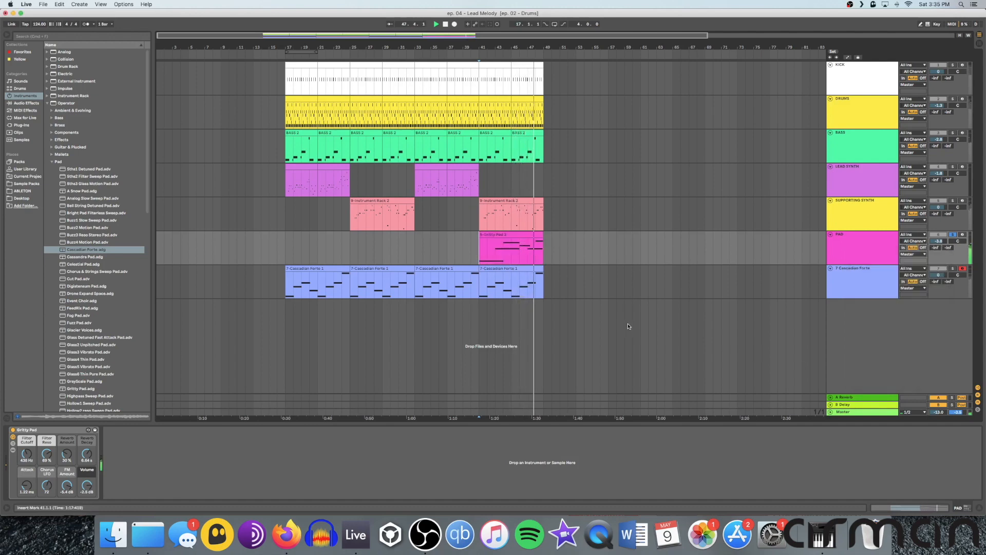
Move the Gritty Pad clip to bar 17, play it with the arrangement, and duplicate it three times through bar 49.
{"action": "left_click_drag", "start_coordinate": [500, 236], "coordinate": [306, 239]}
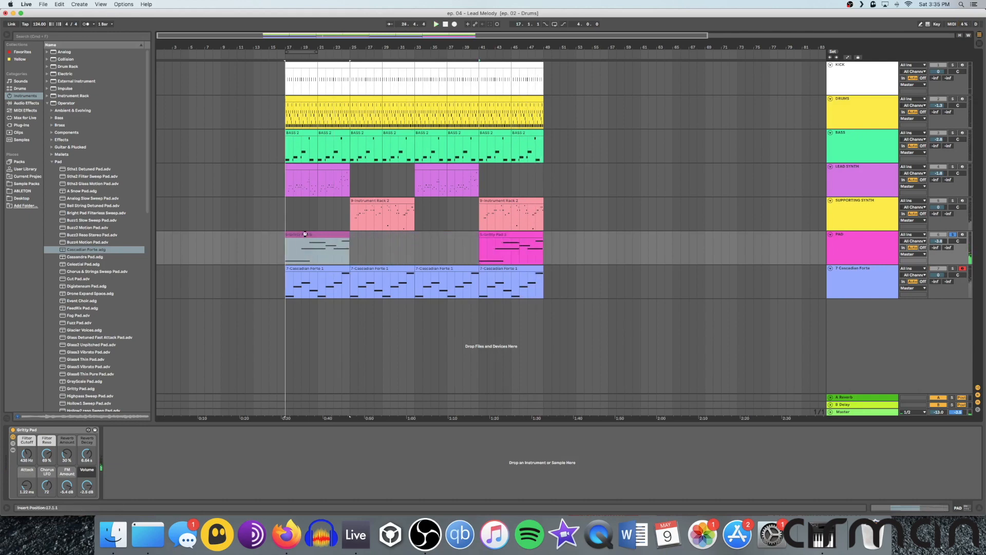
{"action": "left_click", "coordinate": [283, 249]}
{"action": "key", "text": "space"}
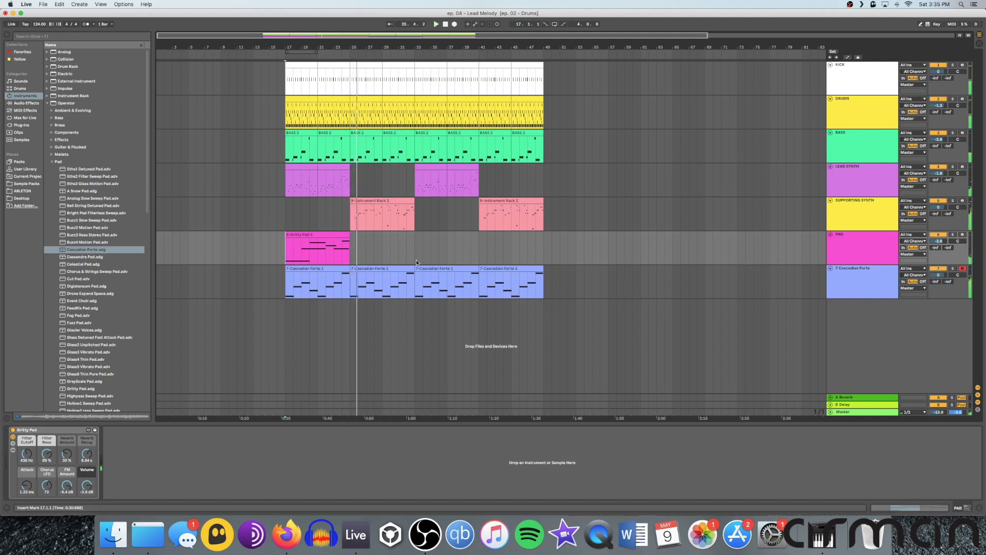
{"action": "left_click", "coordinate": [334, 240]}
{"action": "key", "text": "super+d"}
{"action": "key", "text": "super+d"}
{"action": "key", "text": "super+d"}
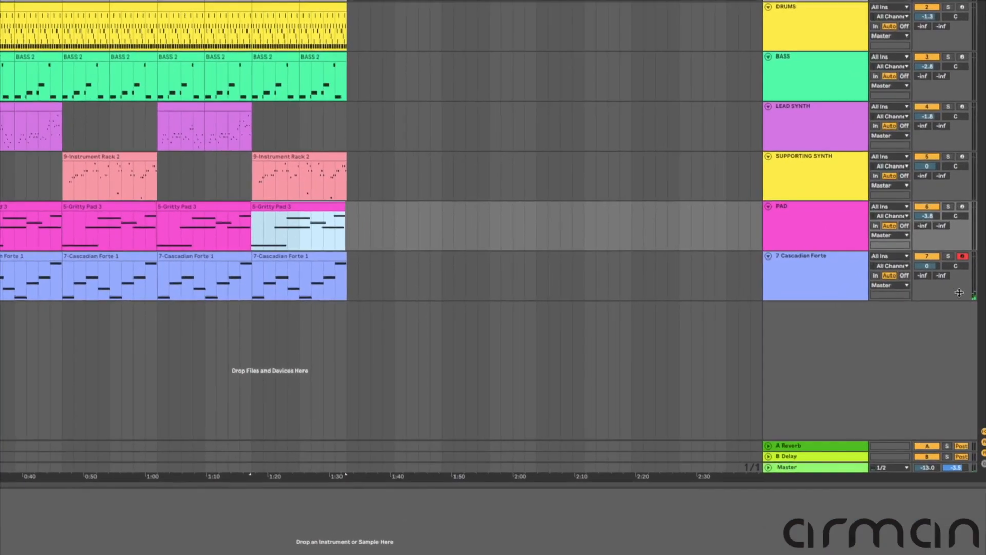
Solo the PAD and Cascadian Forte tracks together and listen to both pad lines from bar 17.
{"action": "left_click", "coordinate": [948, 206]}
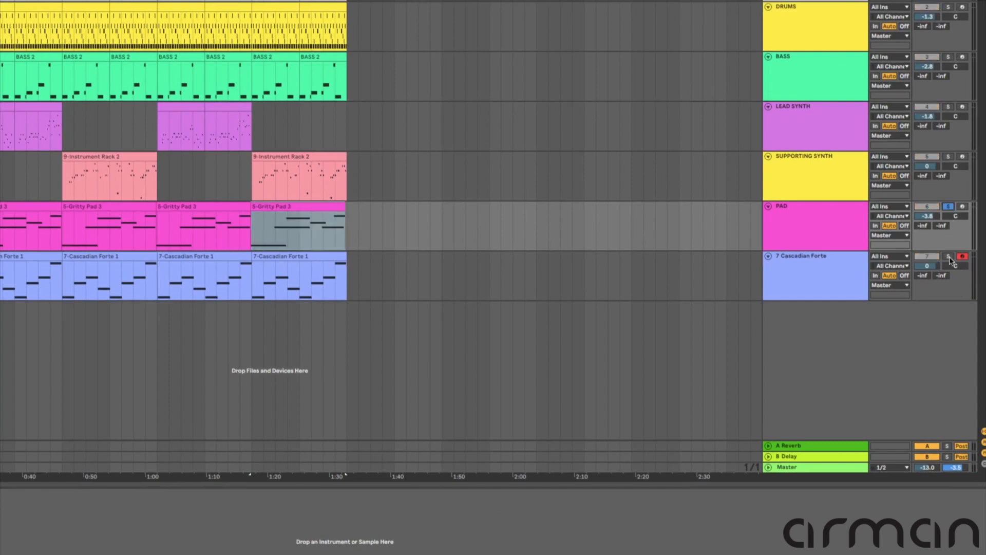
{"action": "scroll", "coordinate": [421, 275], "scroll_direction": "left", "scroll_amount": 1}
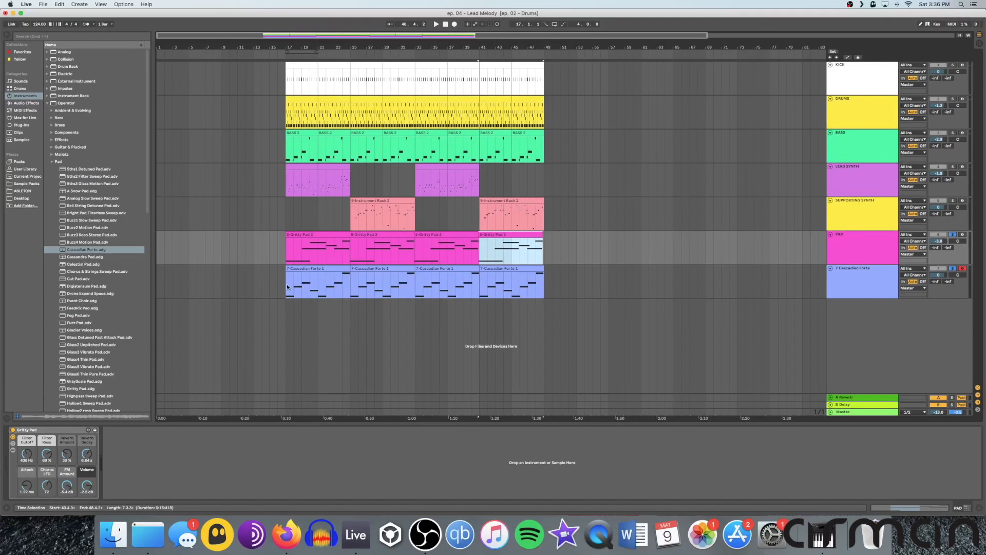
{"action": "left_click", "coordinate": [286, 286]}
{"action": "key", "text": "space"}
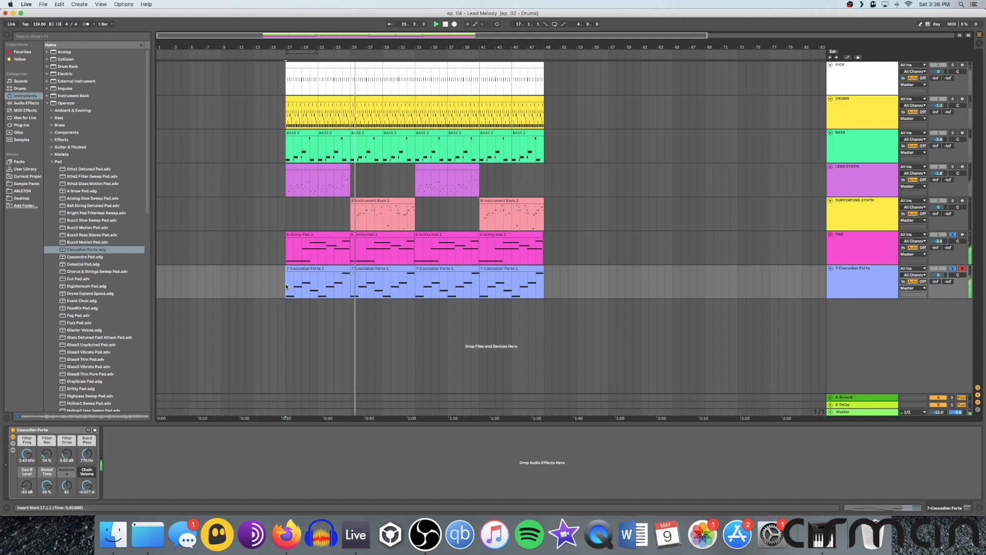
{"action": "key", "text": "space"}
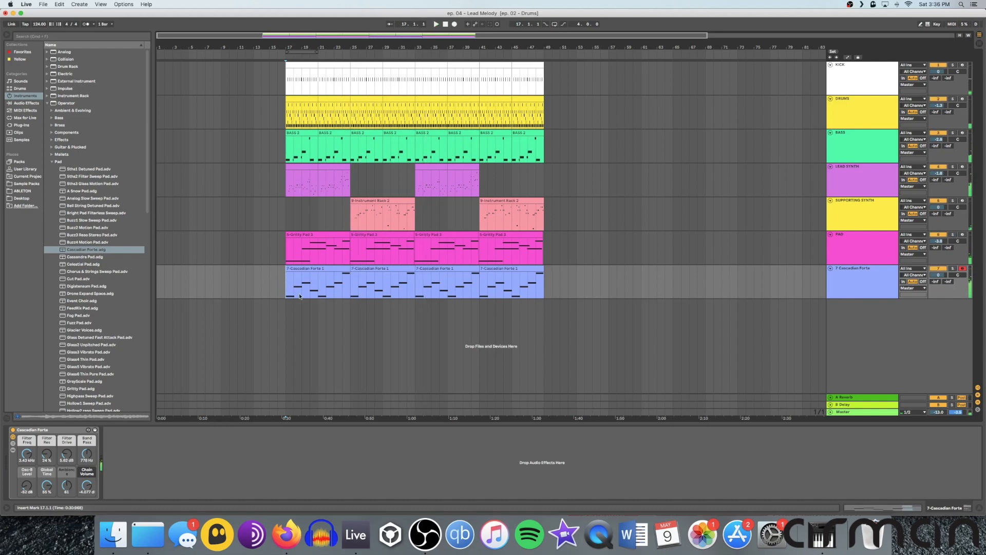
Play the arrangement from bar 17 and raise the Q of the low-cut band slightly in the KICK track's EQ Eight.
{"action": "key", "text": "space"}
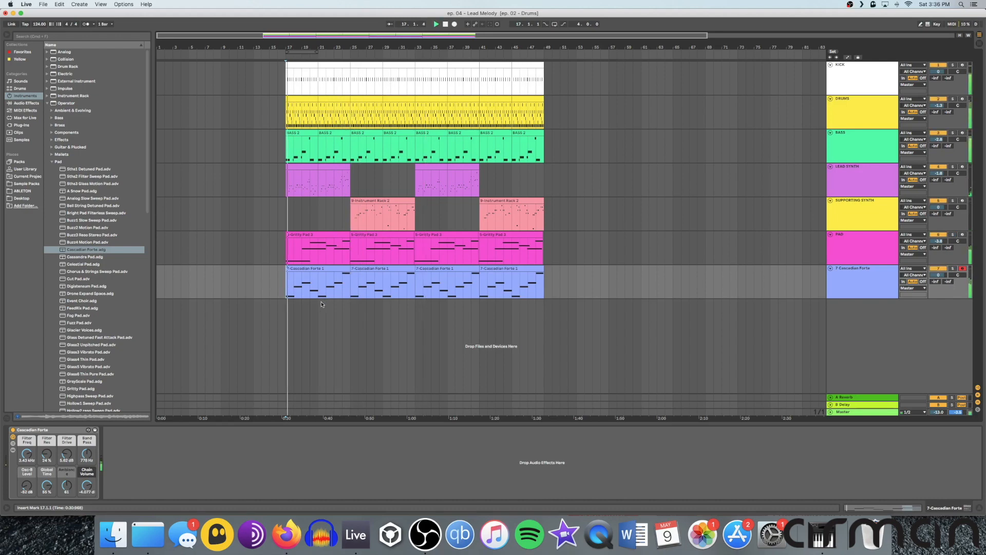
{"action": "left_click", "coordinate": [760, 79]}
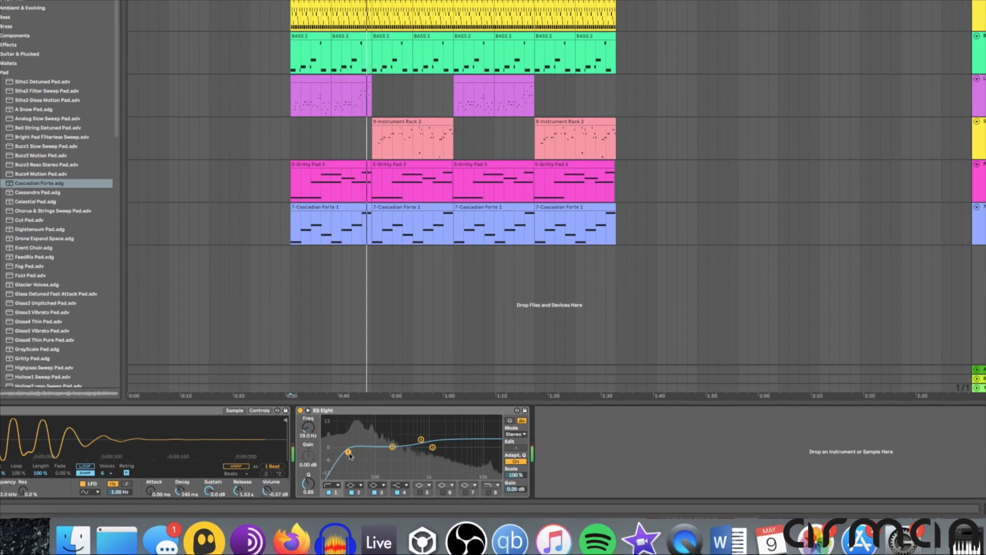
{"action": "left_click_drag", "start_coordinate": [349, 454], "coordinate": [348, 450]}
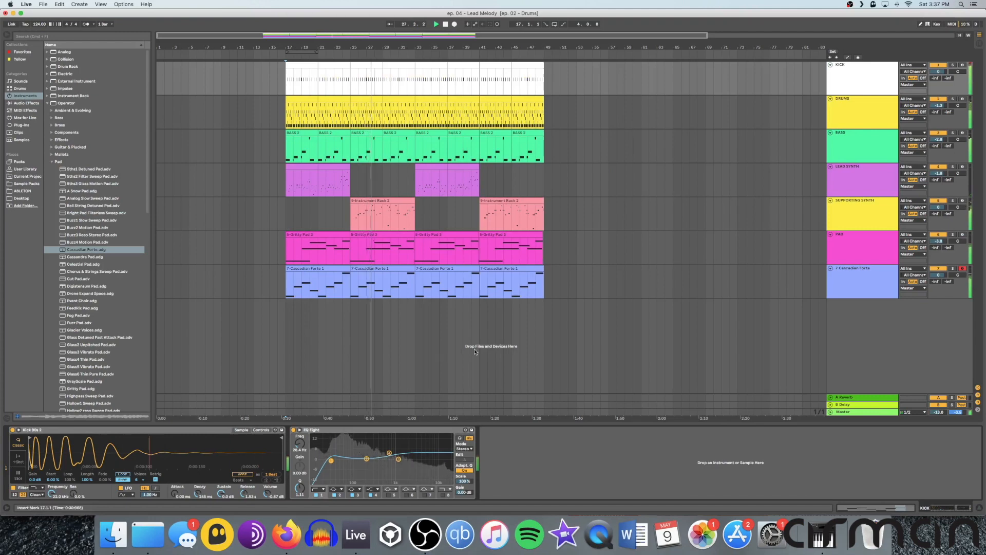
Assign the SUPPORTING SYNTH track's yellow color to its clips.
{"action": "left_click", "coordinate": [864, 215]}
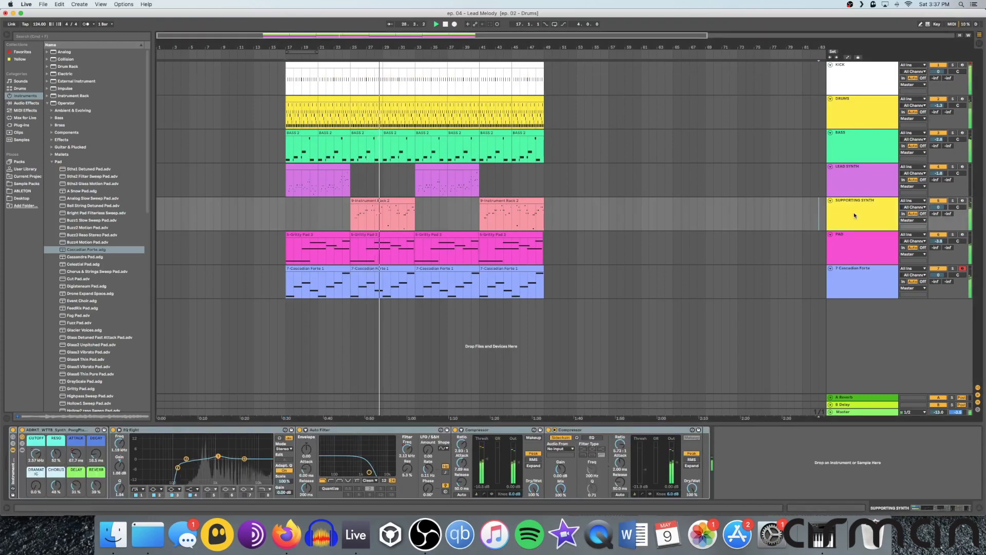
{"action": "right_click", "coordinate": [853, 214]}
{"action": "left_click", "coordinate": [873, 342]}
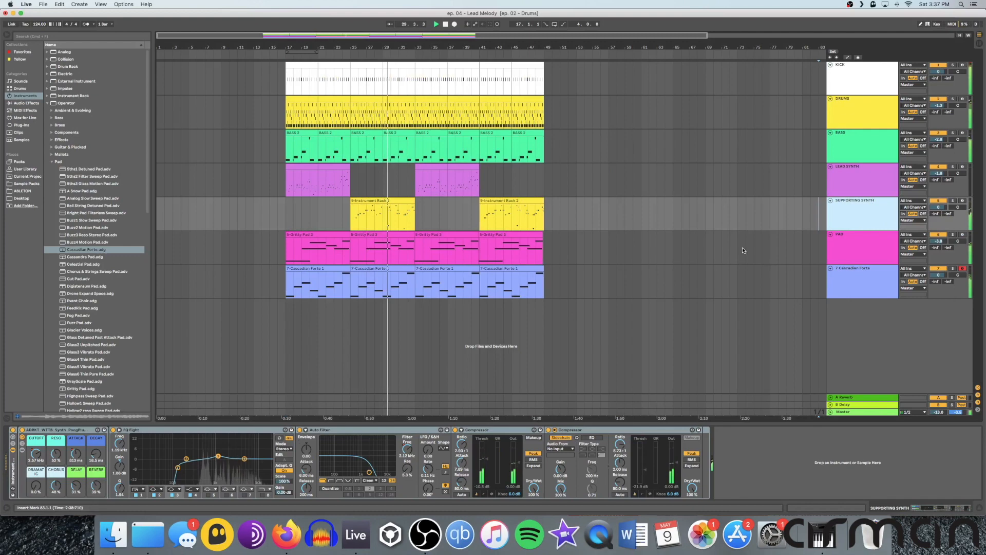
{"action": "scroll", "coordinate": [773, 207], "scroll_direction": "right", "scroll_amount": 1}
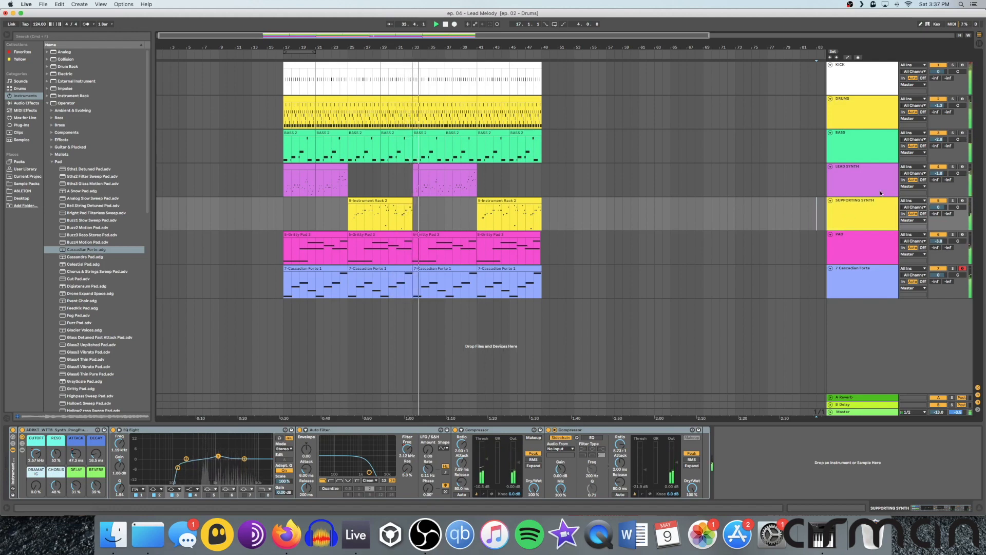
Solo the LEAD SYNTH track, play its clip from bar 33, and raise its instrument volume slightly.
{"action": "key", "text": "Up"}
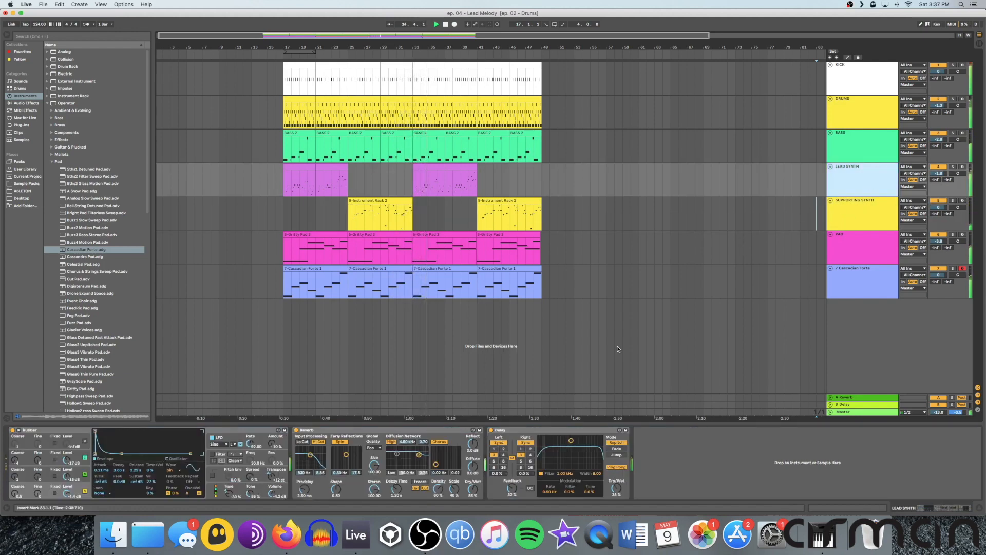
{"action": "key", "text": "s"}
{"action": "key", "text": "space"}
{"action": "left_click", "coordinate": [412, 181]}
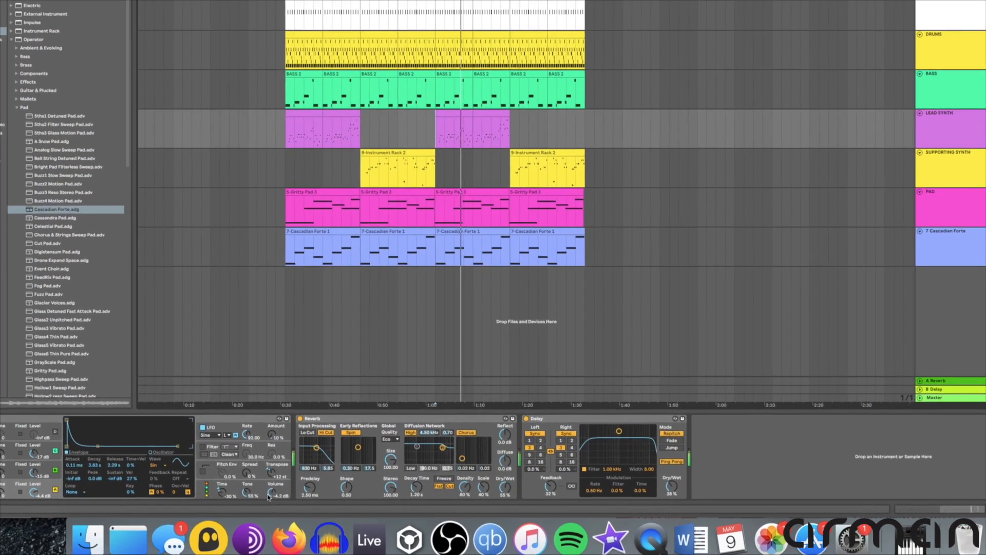
{"action": "left_click_drag", "start_coordinate": [268, 494], "coordinate": [268, 488]}
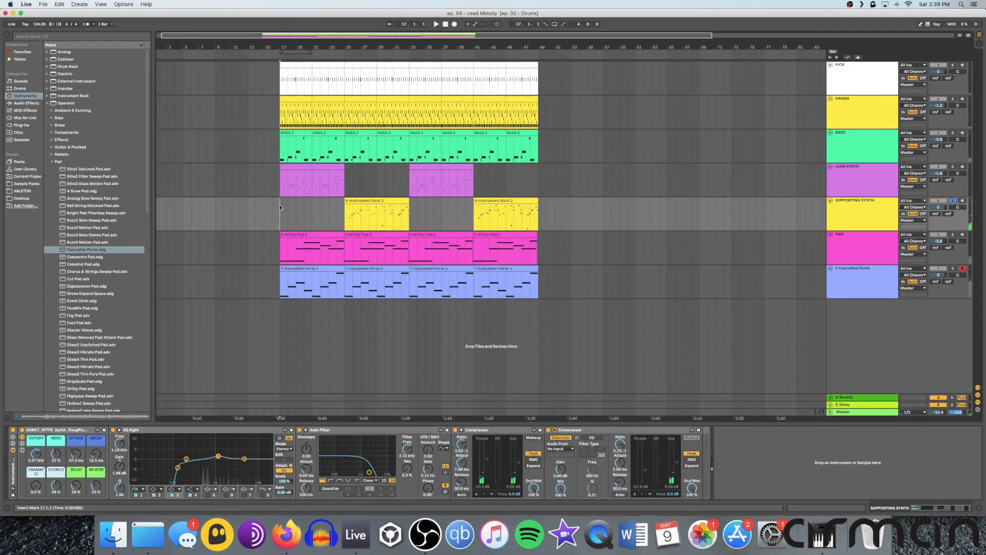
Play the arrangement from bar 17, and review the lead synth section at bar 33 and the supporting synth clip at bar 25.
{"action": "key", "text": "space"}
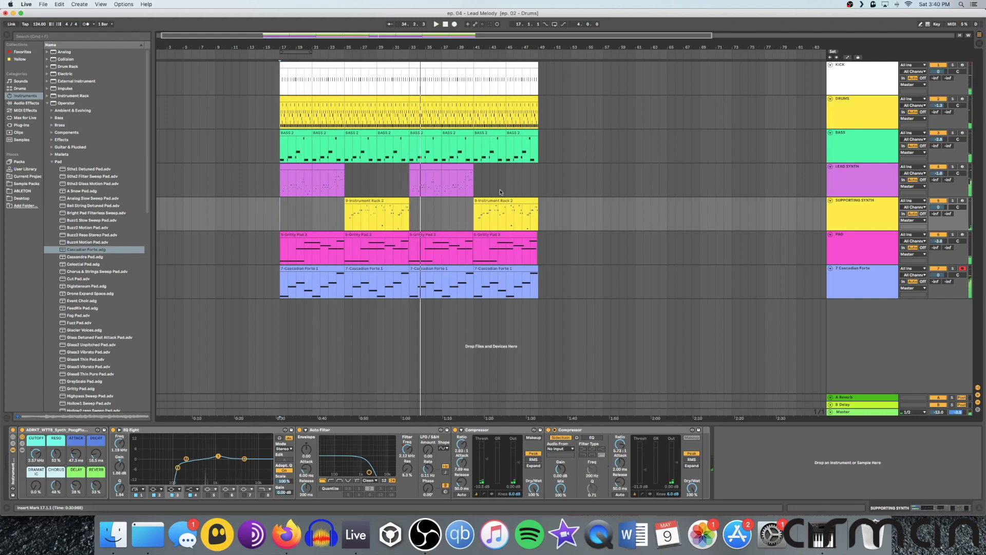
{"action": "left_click", "coordinate": [429, 168]}
{"action": "key", "text": "space"}
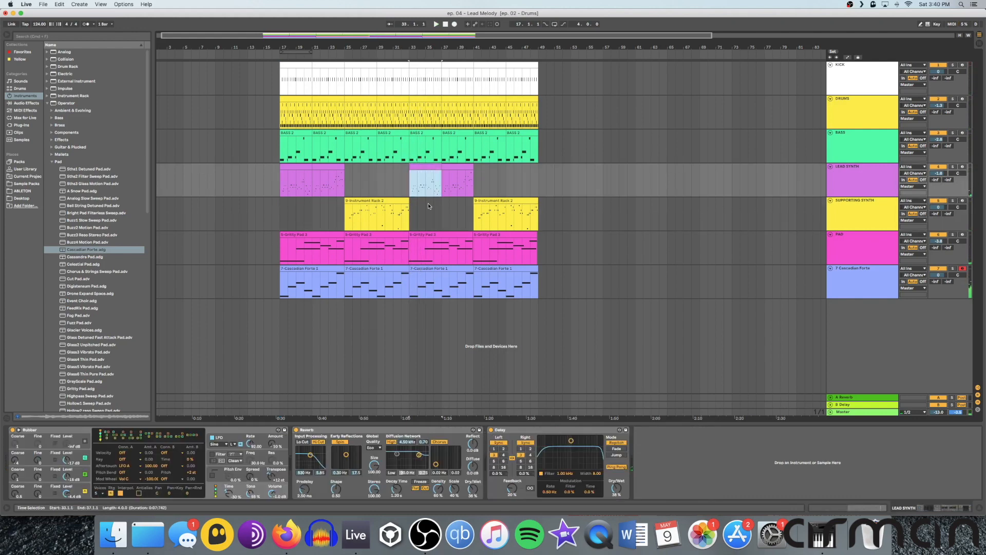
{"action": "left_click", "coordinate": [398, 202]}
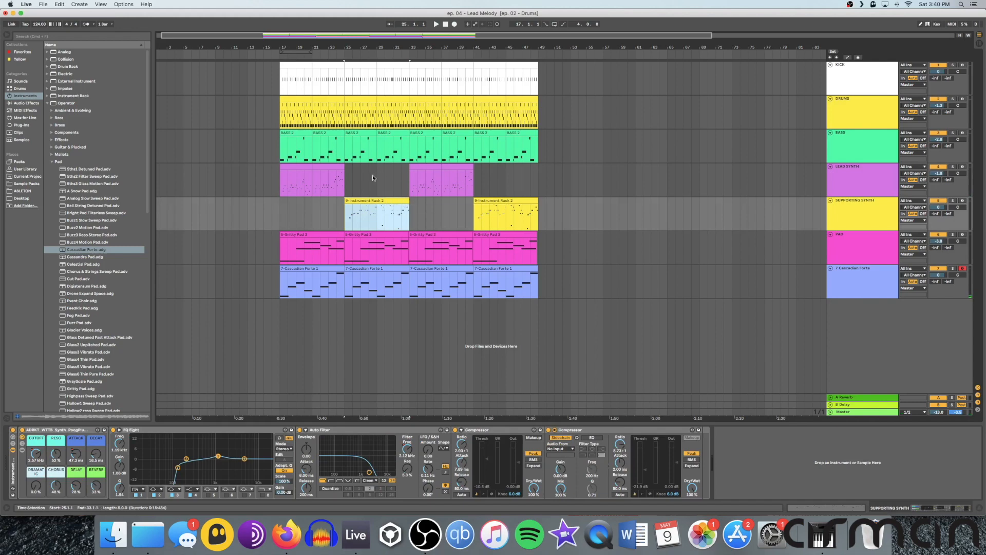
{"action": "scroll", "coordinate": [376, 175], "scroll_direction": "right", "scroll_amount": 1}
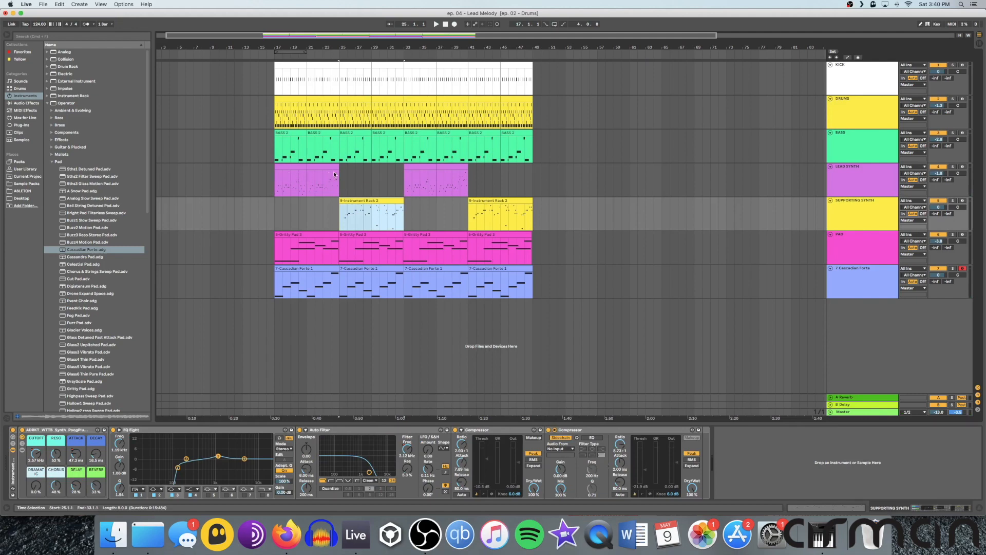
{"action": "scroll", "coordinate": [335, 174], "scroll_direction": "right", "scroll_amount": 1}
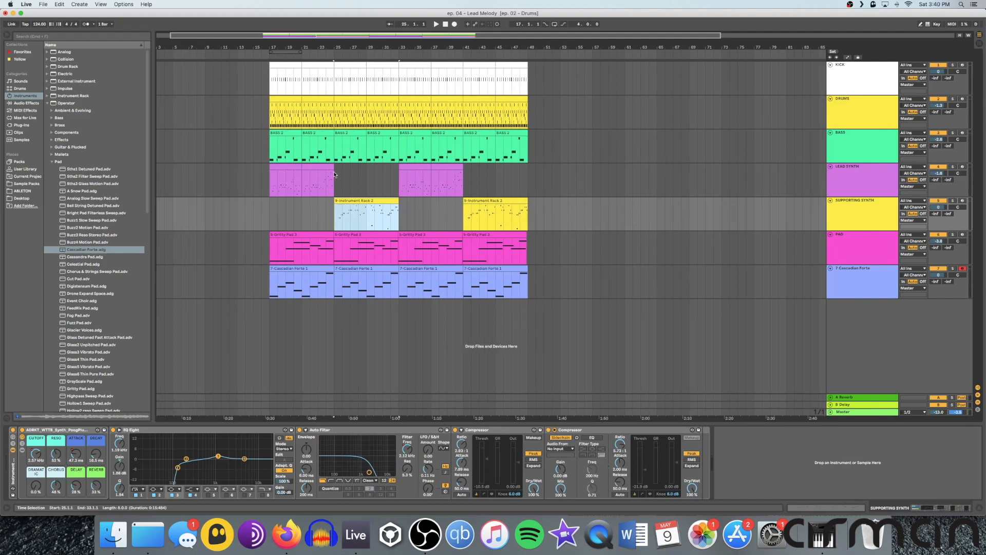